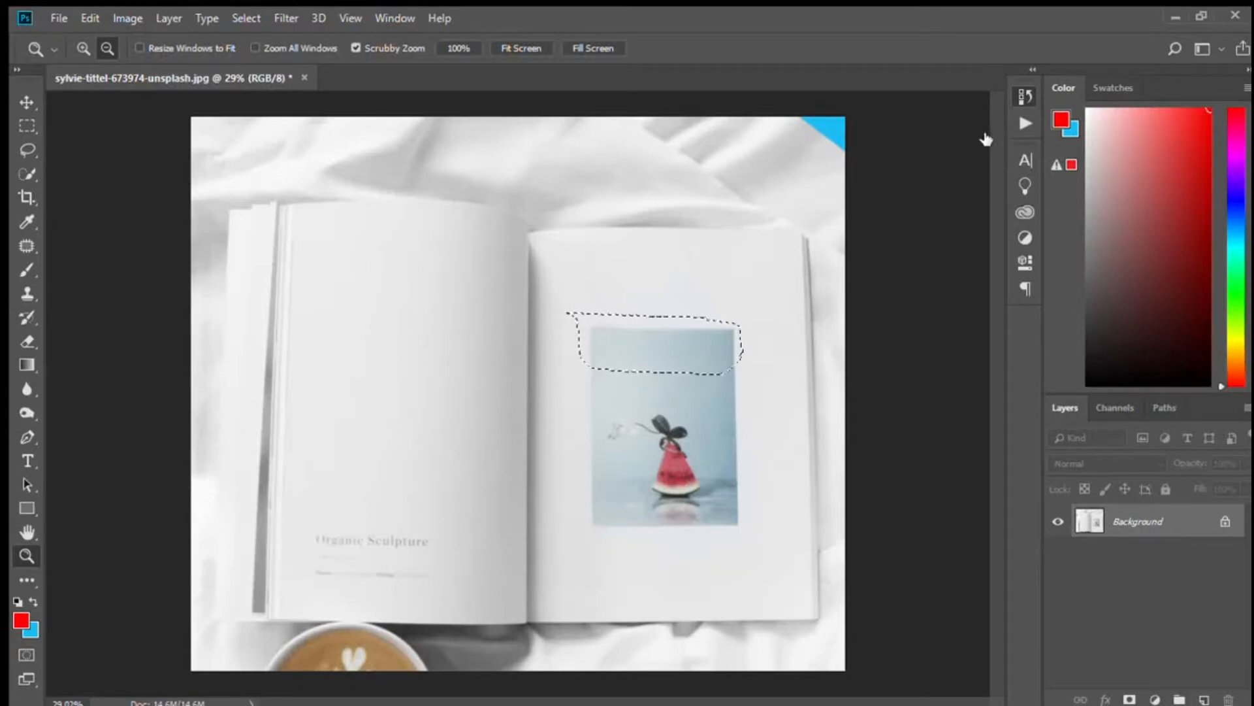
Remove the printed watermelon picture by filling selections with blank paper, crop the canvas around the right page, and clear the selection.
{"action": "scroll", "coordinate": [724, 377], "scroll_direction": "up", "scroll_amount": 2}
{"action": "mouse_move", "coordinate": [723, 376]}
{"action": "left_mouse_down"}
{"action": "mouse_move", "coordinate": [731, 382]}
{"action": "mouse_move", "coordinate": [714, 374]}
{"action": "left_mouse_up"}
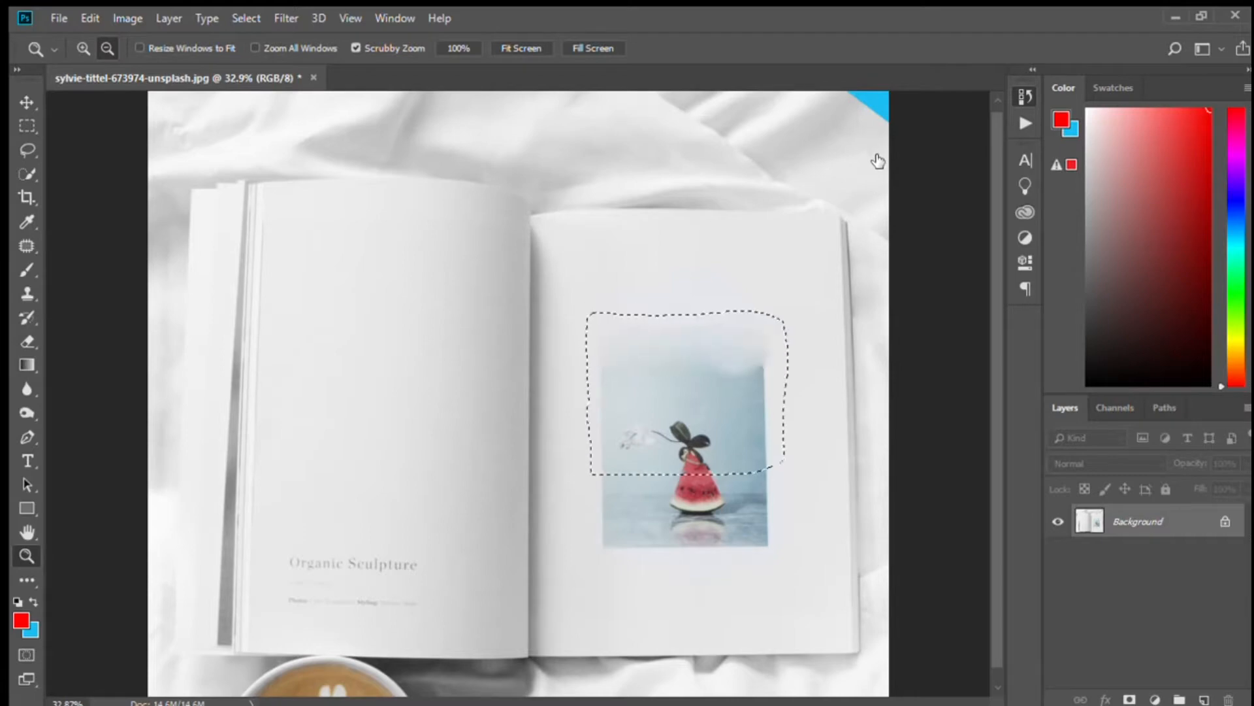
{"action": "key", "text": "ctrl+d"}
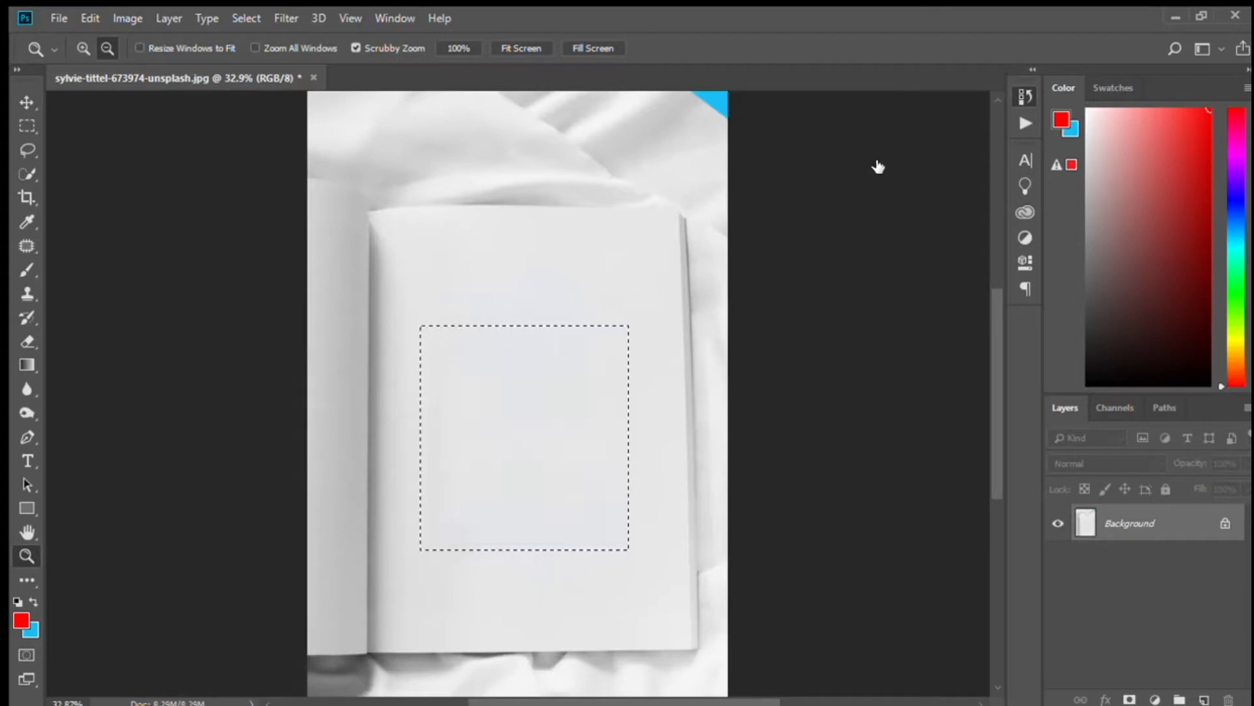
{"action": "key", "text": "ctrl+d"}
Position the placed portrait photo in the middle of the blank page, tilt it slightly to match the book, and commit it.
{"action": "mouse_move", "coordinate": [553, 435]}
{"action": "left_mouse_down"}
{"action": "mouse_move", "coordinate": [600, 434]}
{"action": "mouse_move", "coordinate": [552, 437]}
{"action": "left_mouse_up"}
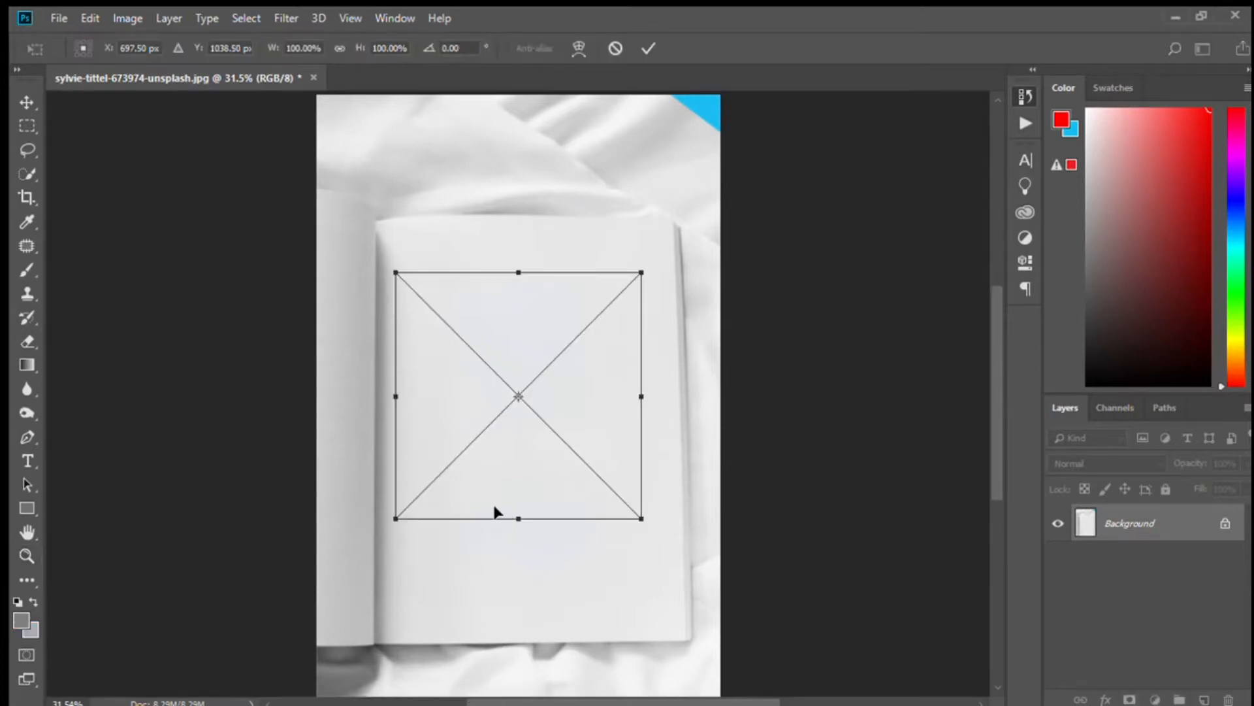
{"action": "left_click_drag", "start_coordinate": [537, 482], "coordinate": [547, 494]}
{"action": "left_click_drag", "start_coordinate": [686, 490], "coordinate": [692, 490]}
{"action": "key", "text": "z"}
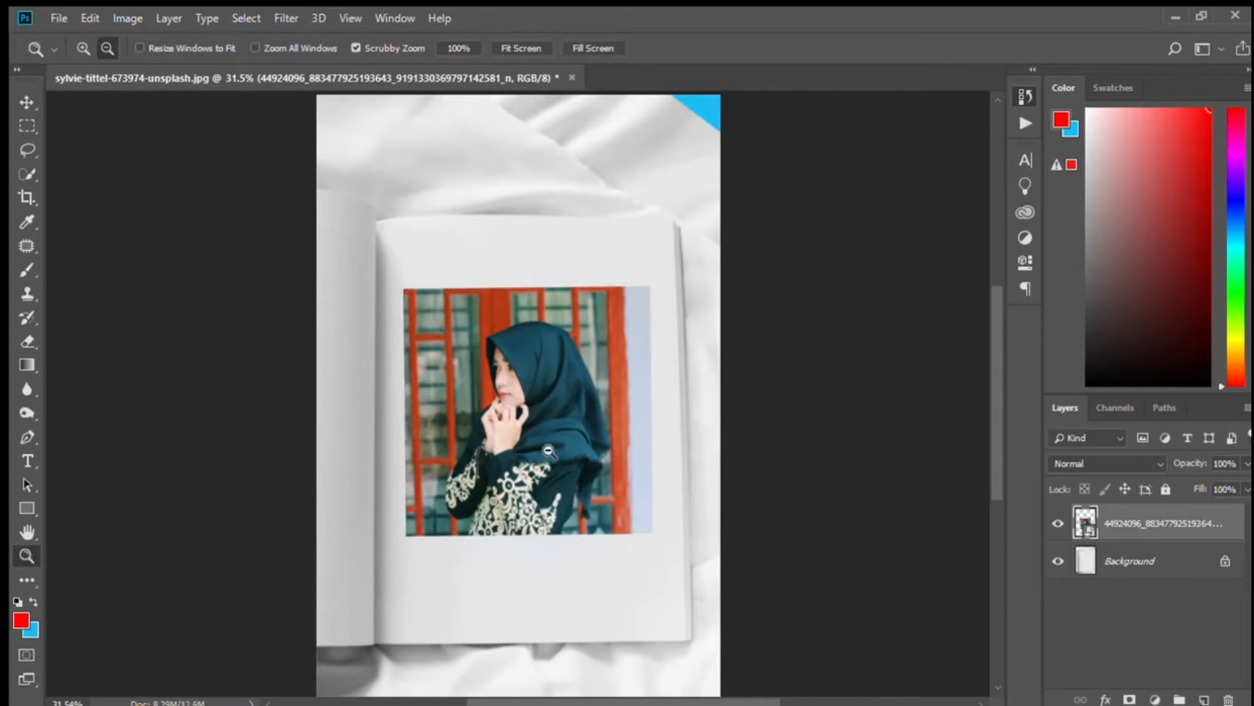
Select the woman in the placed photo with the Quick Selection tool, covering her headscarf, face, hands and dress.
{"action": "left_click_drag", "start_coordinate": [548, 416], "coordinate": [608, 428]}
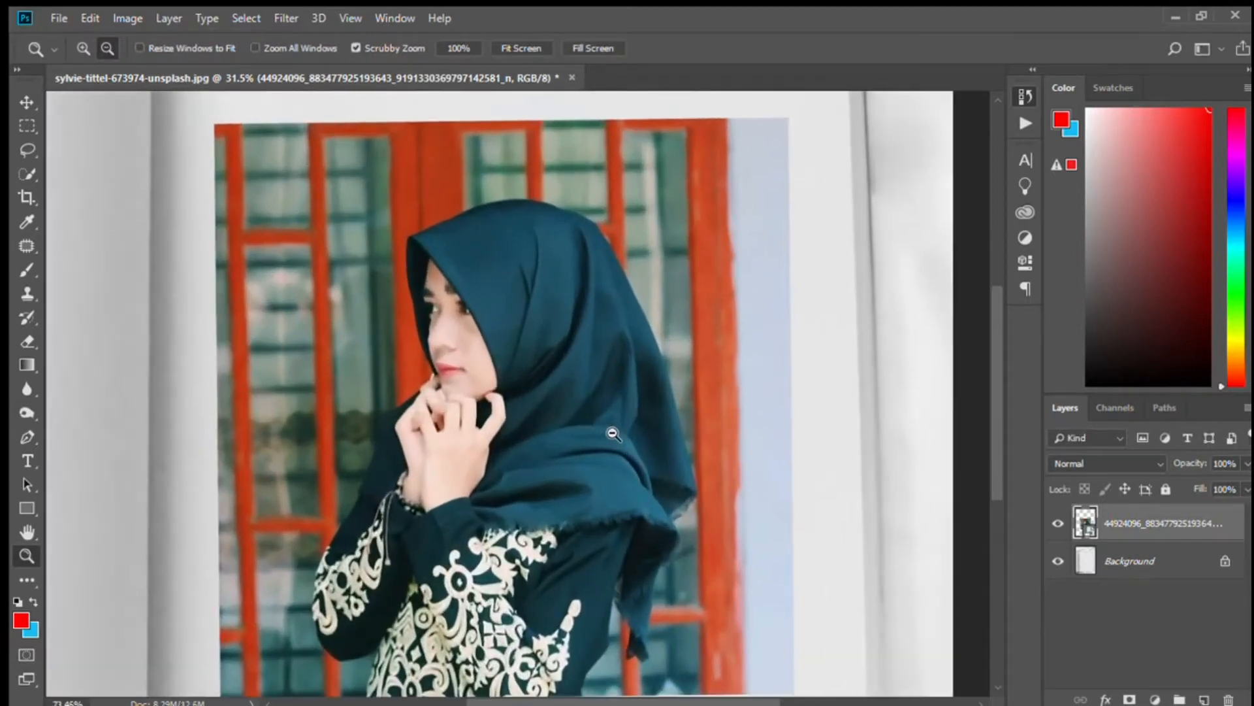
{"action": "left_click", "coordinate": [27, 173]}
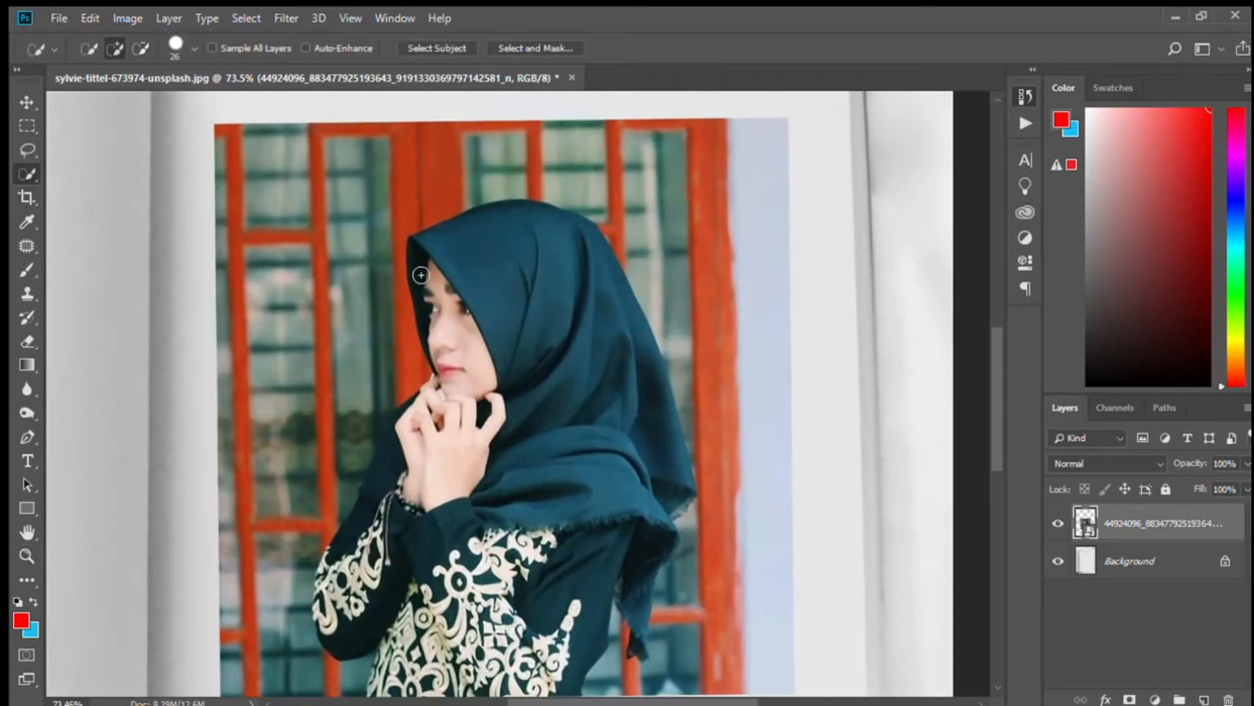
{"action": "mouse_move", "coordinate": [458, 278]}
{"action": "left_mouse_down"}
{"action": "mouse_move", "coordinate": [471, 335]}
{"action": "mouse_move", "coordinate": [567, 345]}
{"action": "mouse_move", "coordinate": [623, 377]}
{"action": "mouse_move", "coordinate": [637, 485]}
{"action": "left_mouse_up"}
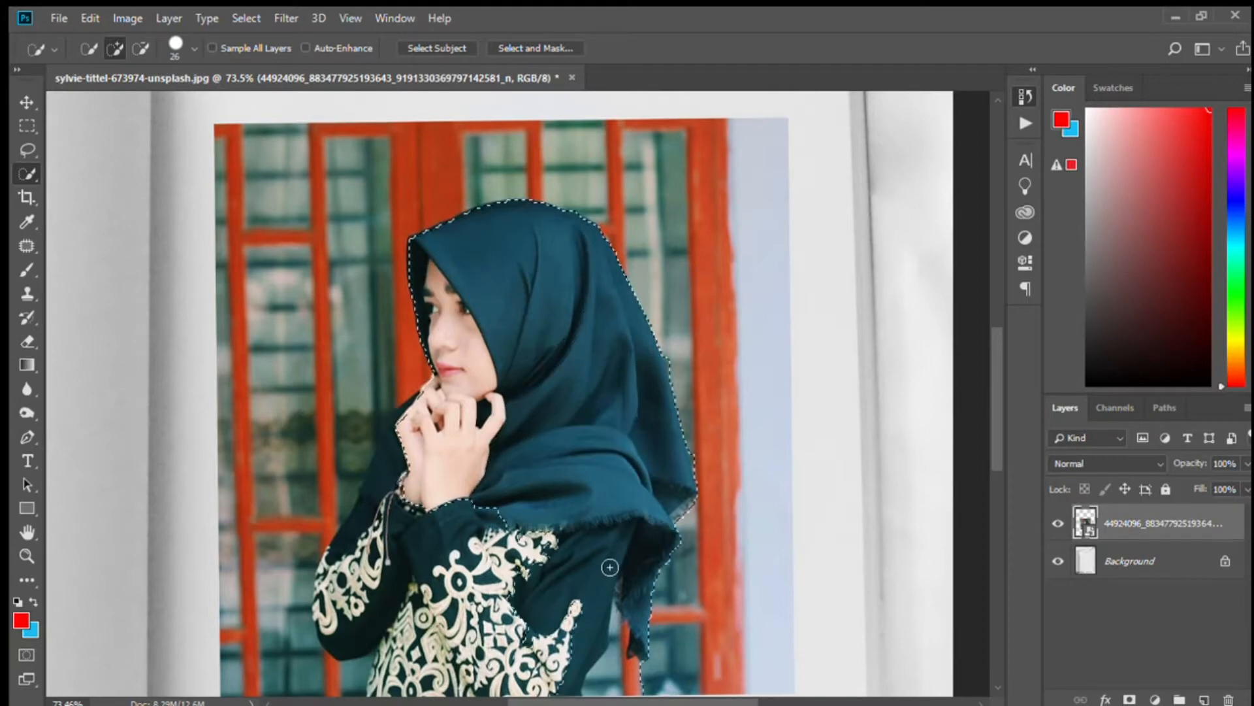
{"action": "scroll", "coordinate": [605, 570], "scroll_direction": "down", "scroll_amount": 2}
{"action": "mouse_move", "coordinate": [606, 571]}
{"action": "left_mouse_down"}
{"action": "mouse_move", "coordinate": [529, 582]}
{"action": "mouse_move", "coordinate": [464, 631]}
{"action": "mouse_move", "coordinate": [379, 621]}
{"action": "mouse_move", "coordinate": [396, 562]}
{"action": "mouse_move", "coordinate": [391, 577]}
{"action": "mouse_move", "coordinate": [360, 551]}
{"action": "mouse_move", "coordinate": [353, 486]}
{"action": "mouse_move", "coordinate": [392, 411]}
{"action": "mouse_move", "coordinate": [320, 562]}
{"action": "left_mouse_up"}
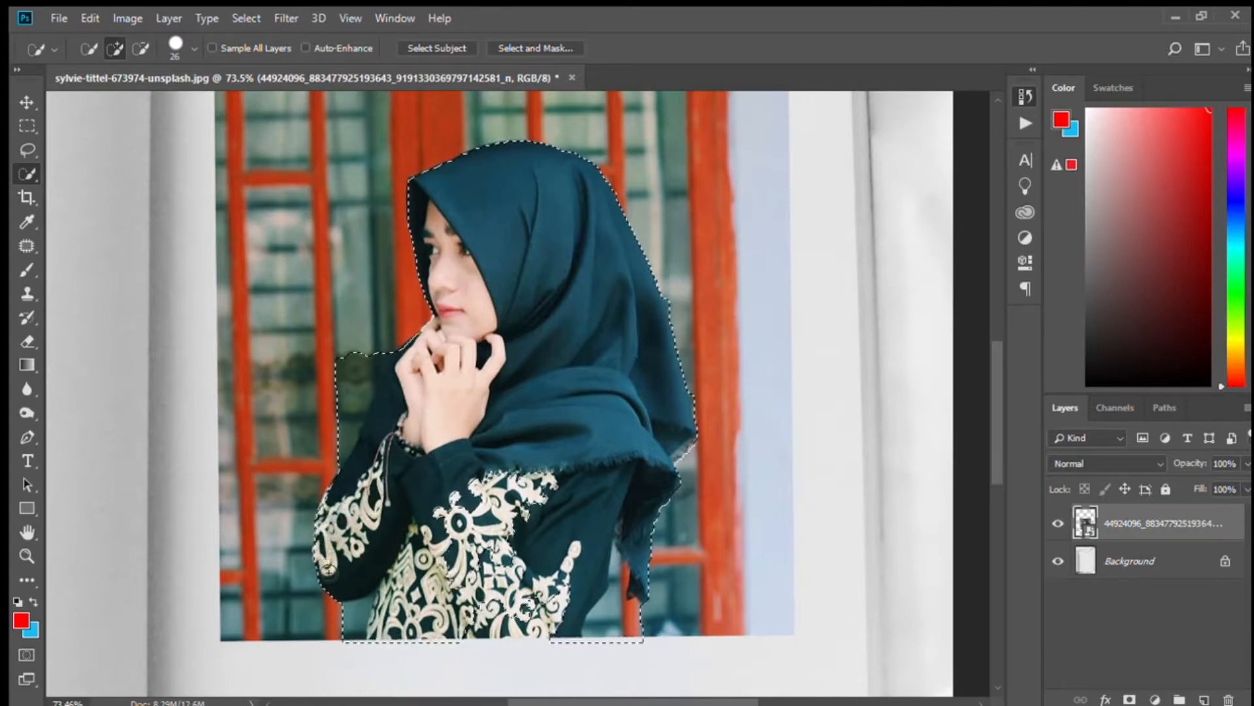
{"action": "left_click_drag", "start_coordinate": [319, 562], "coordinate": [330, 575]}
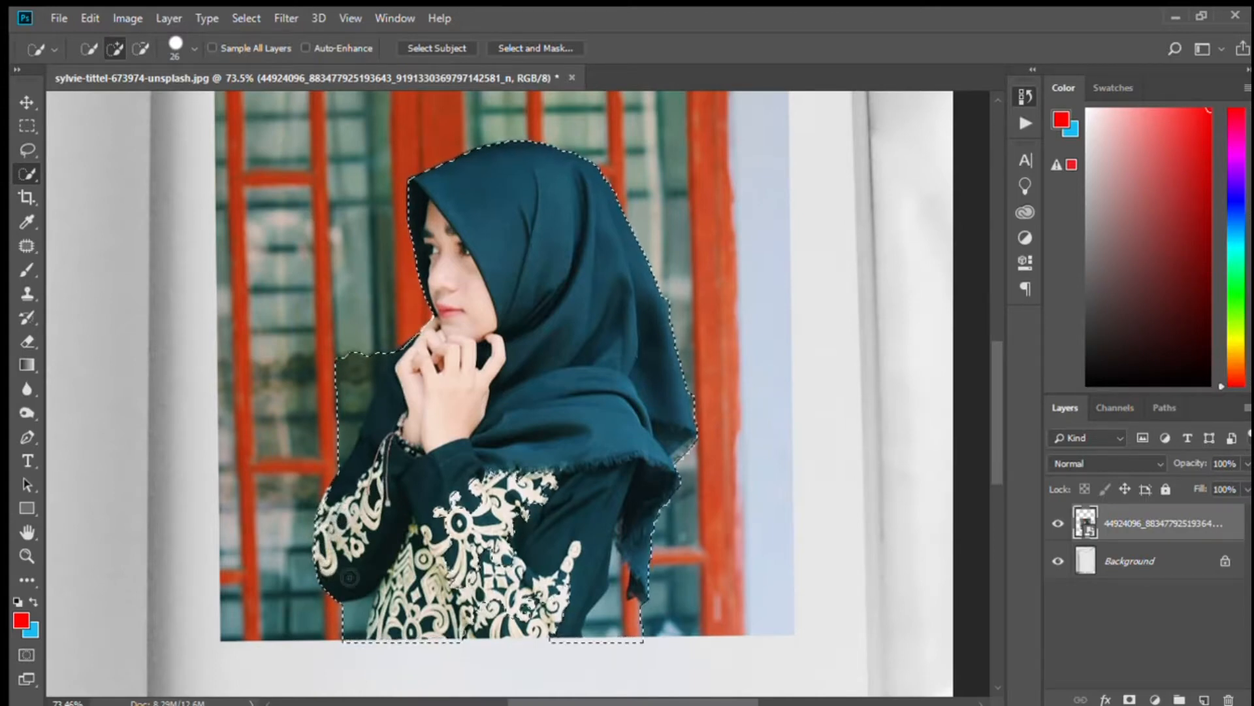
{"action": "mouse_move", "coordinate": [336, 500]}
{"action": "left_mouse_down"}
{"action": "mouse_move", "coordinate": [323, 548]}
{"action": "mouse_move", "coordinate": [361, 489]}
{"action": "left_mouse_up"}
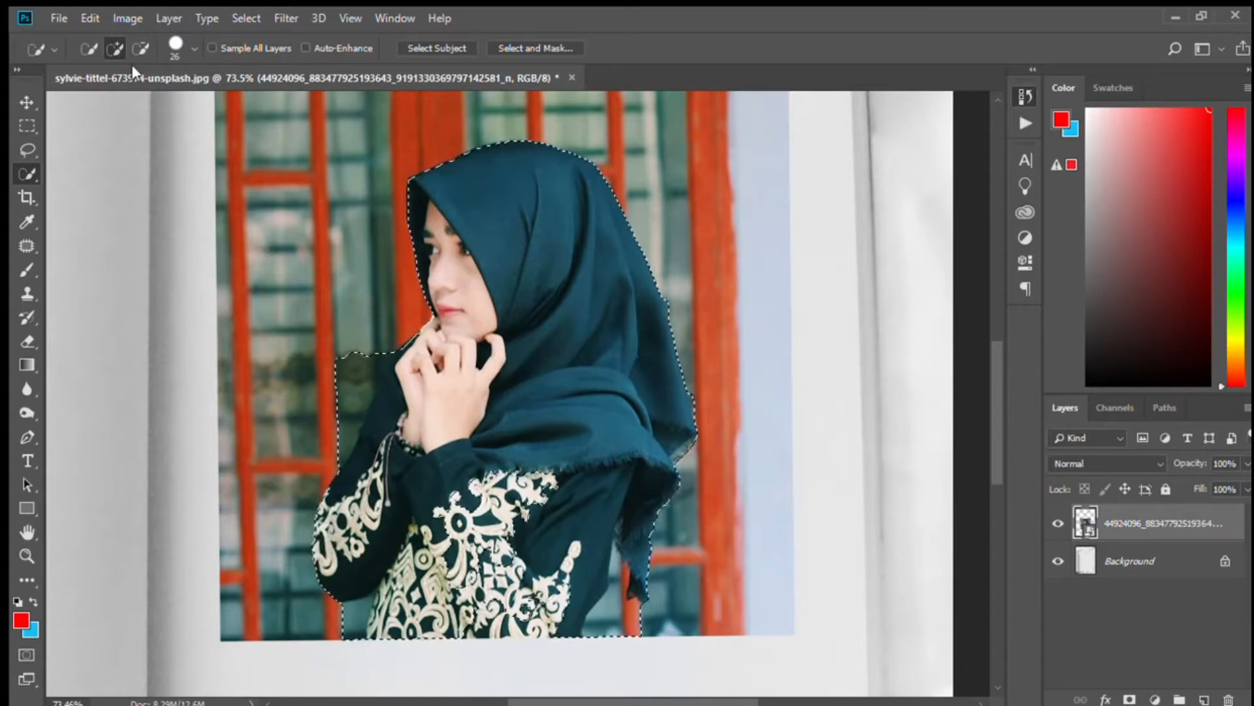
Subtract the window background beside the woman's raised sleeve from the selection and add back the edge around her hands.
{"action": "left_click", "coordinate": [141, 48]}
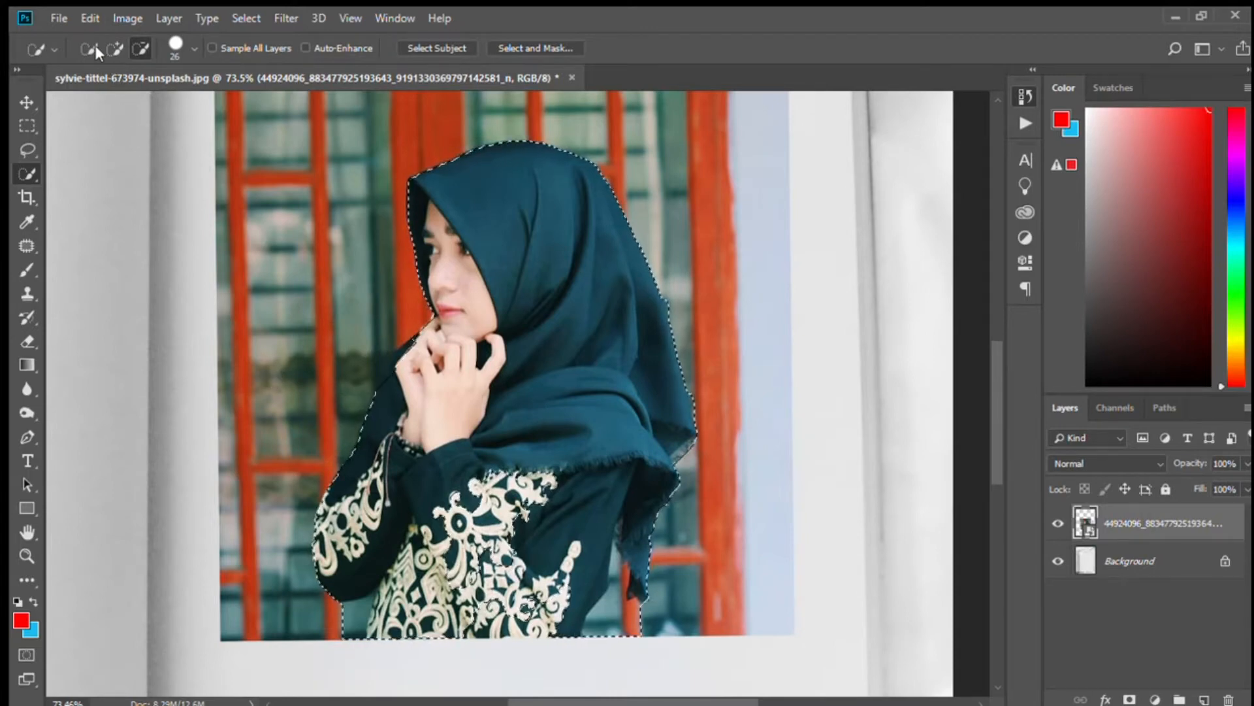
{"action": "left_click", "coordinate": [113, 47]}
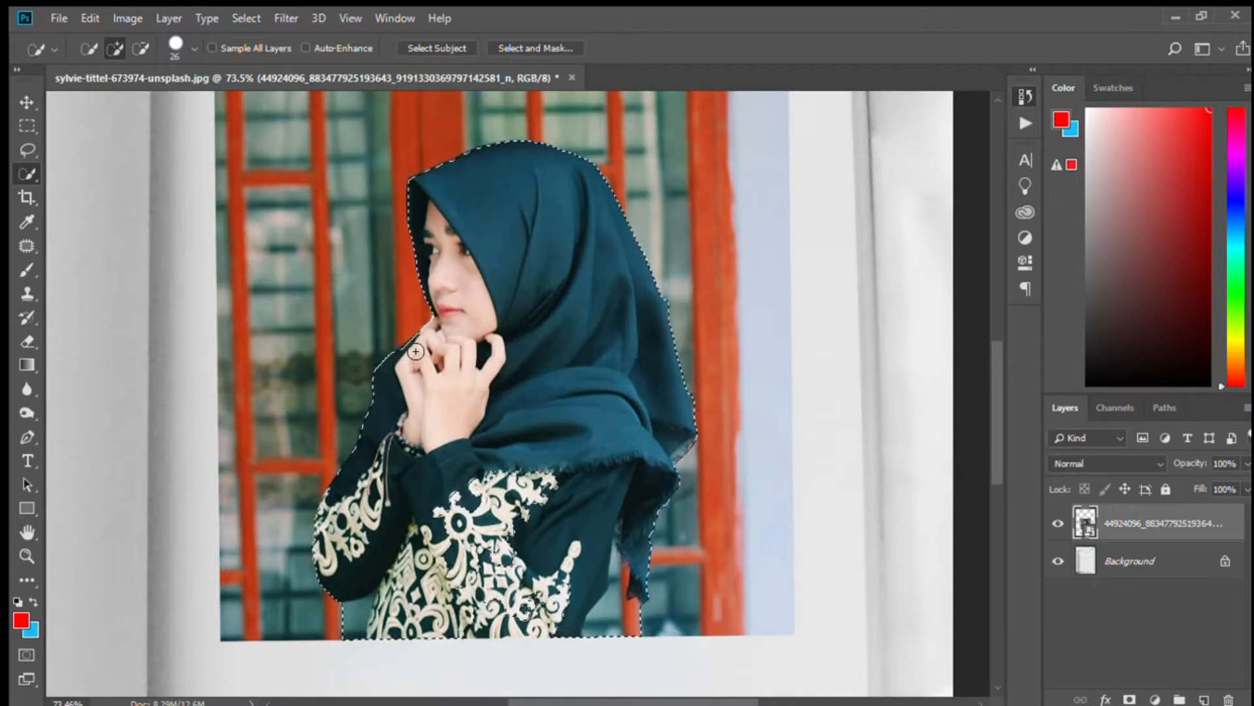
{"action": "left_click", "coordinate": [141, 48]}
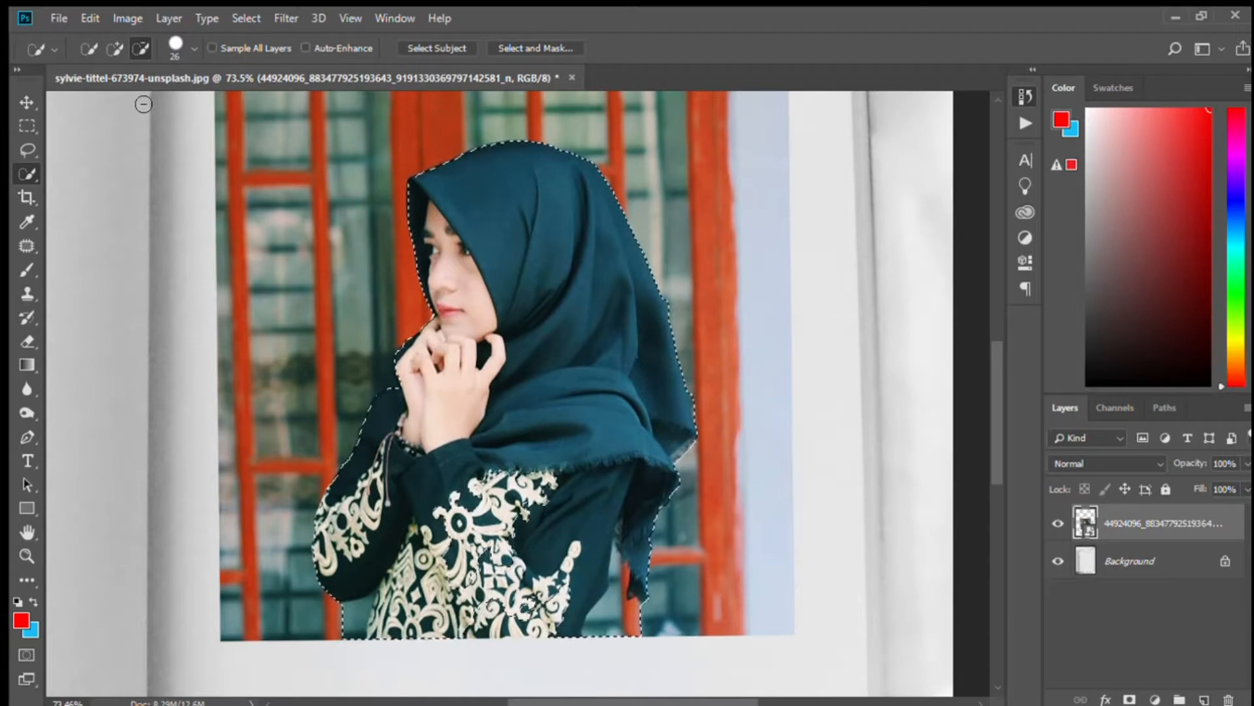
{"action": "left_click", "coordinate": [114, 49]}
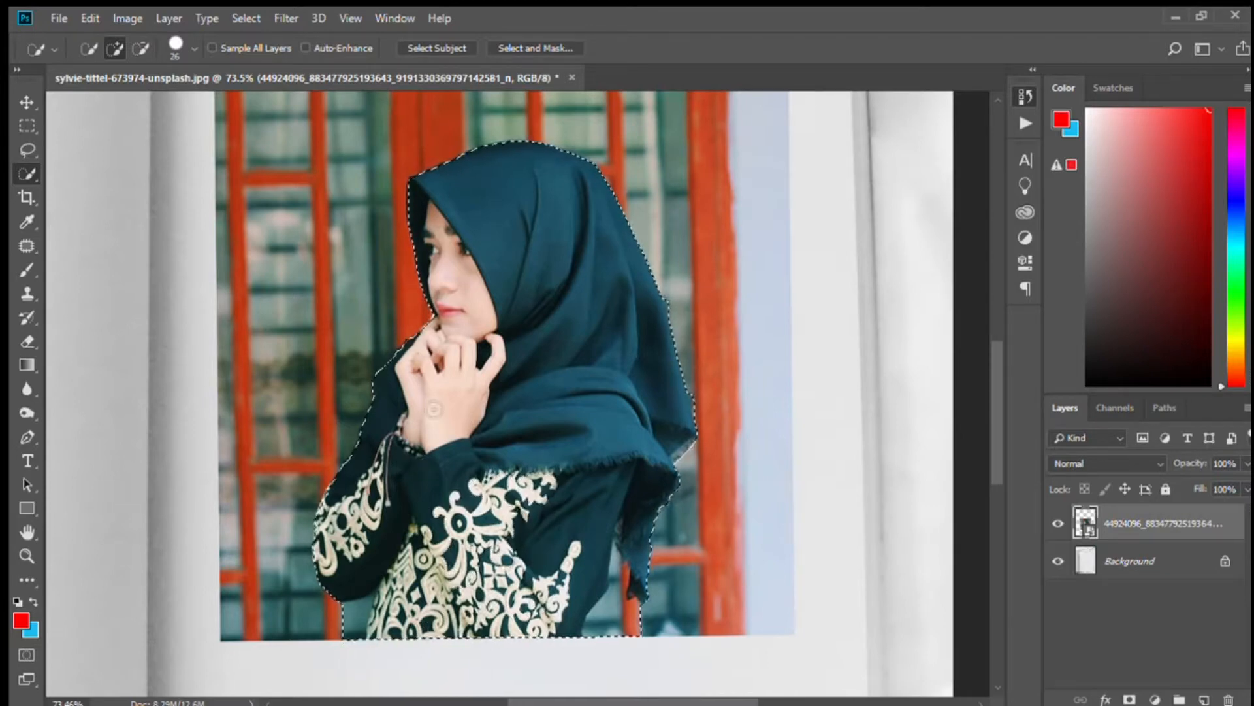
Subtract the background beside the dress's lower edges and below the scarf tail from the selection, reducing the brush size to 15.
{"action": "left_click", "coordinate": [140, 49]}
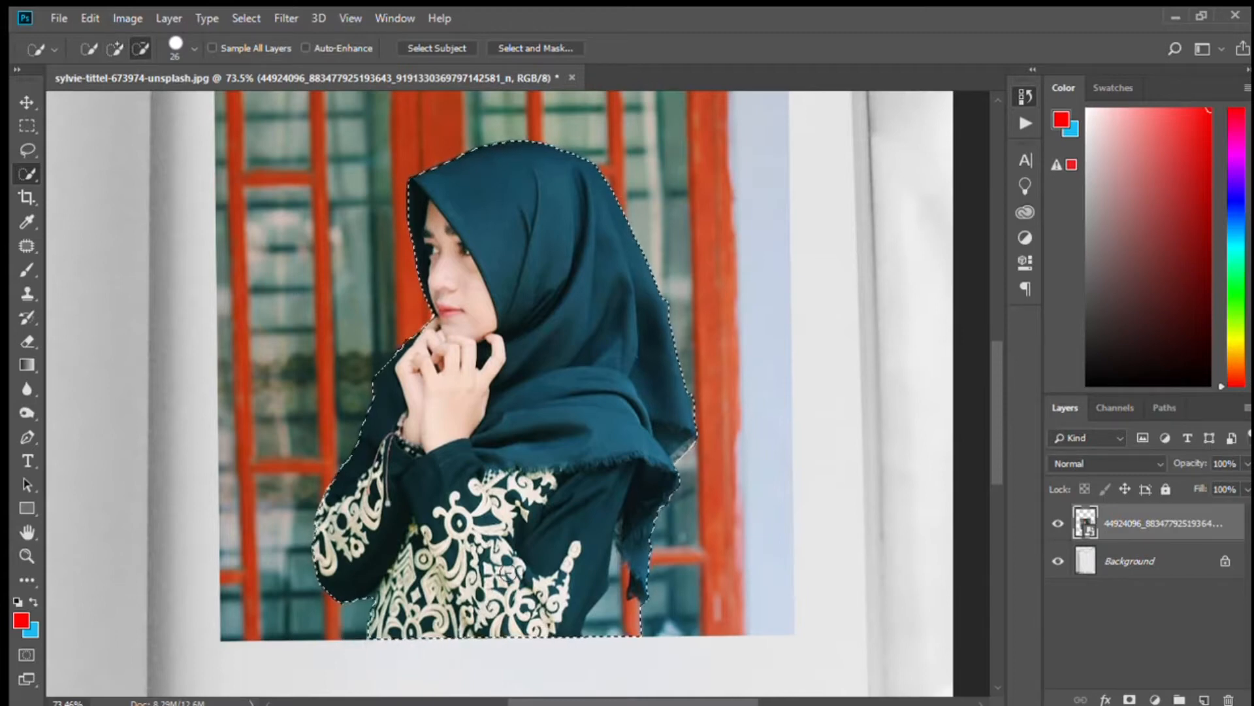
{"action": "left_click", "coordinate": [624, 617]}
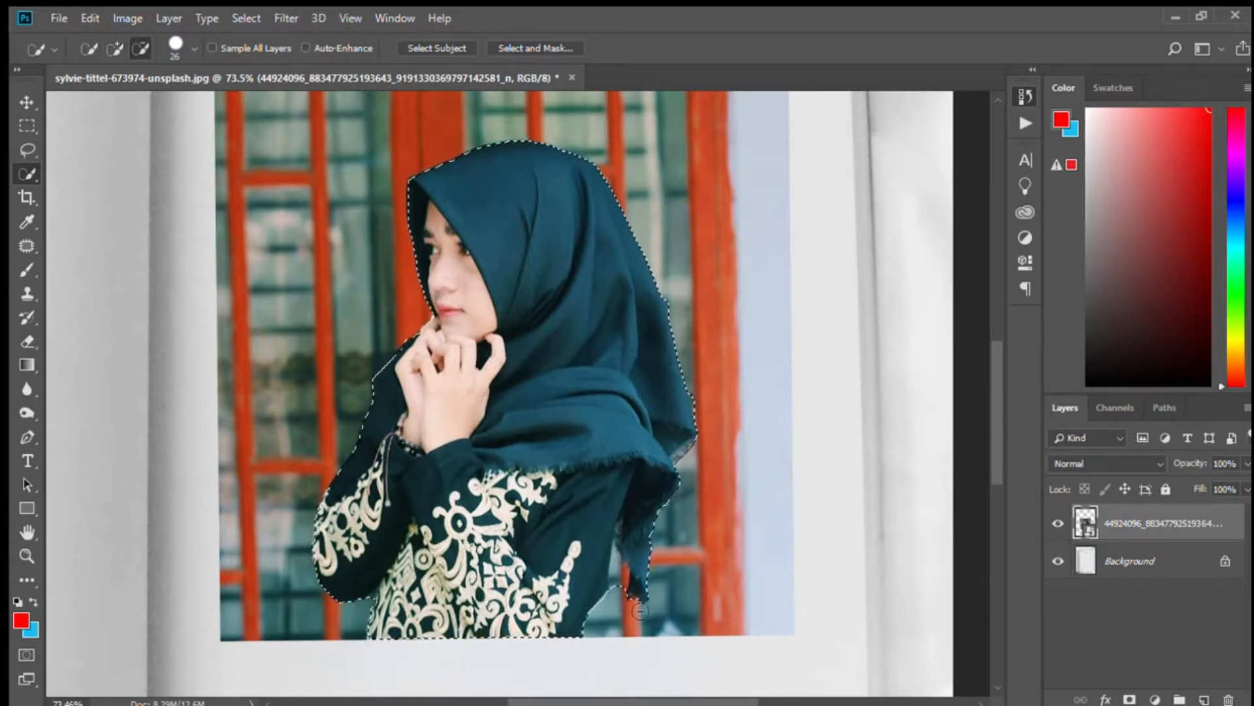
{"action": "left_click", "coordinate": [624, 585]}
{"action": "key", "text": "bracketleft"}
{"action": "key", "text": "bracketleft"}
{"action": "key", "text": "bracketleft"}
{"action": "left_click", "coordinate": [622, 554]}
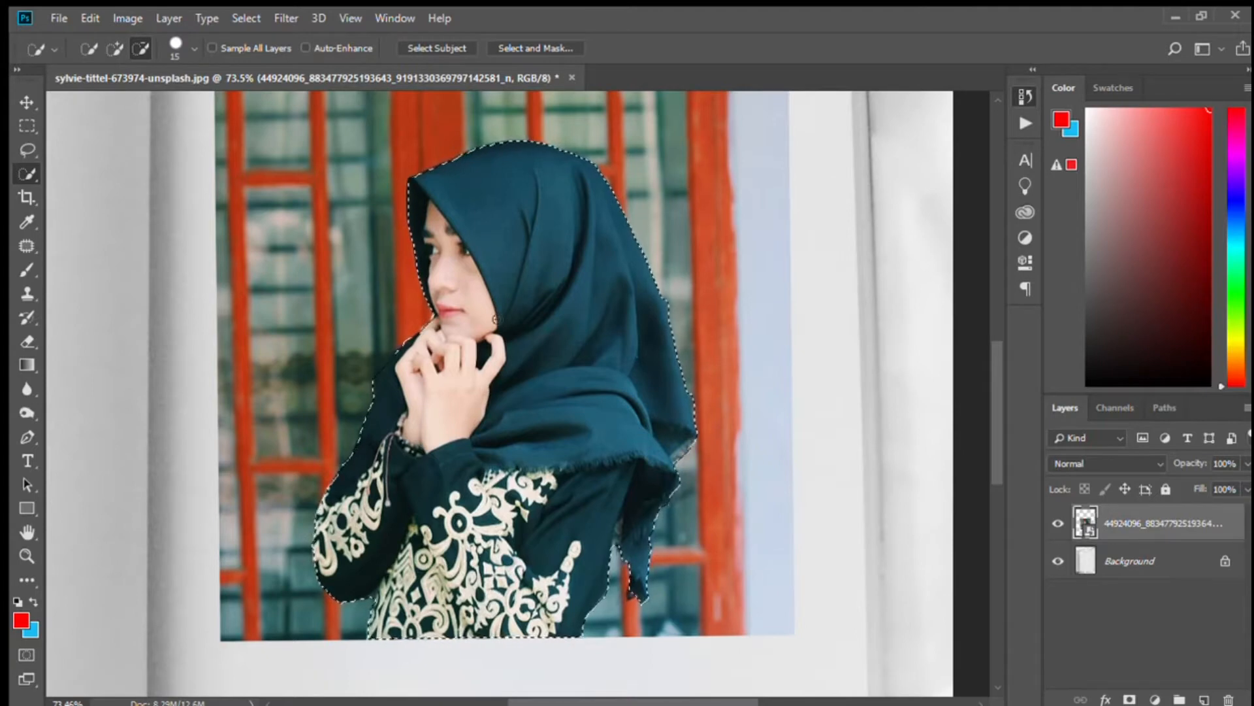
Undo an extra selection stroke at the hands and copy the selected woman to a new layer.
{"action": "left_click", "coordinate": [114, 48]}
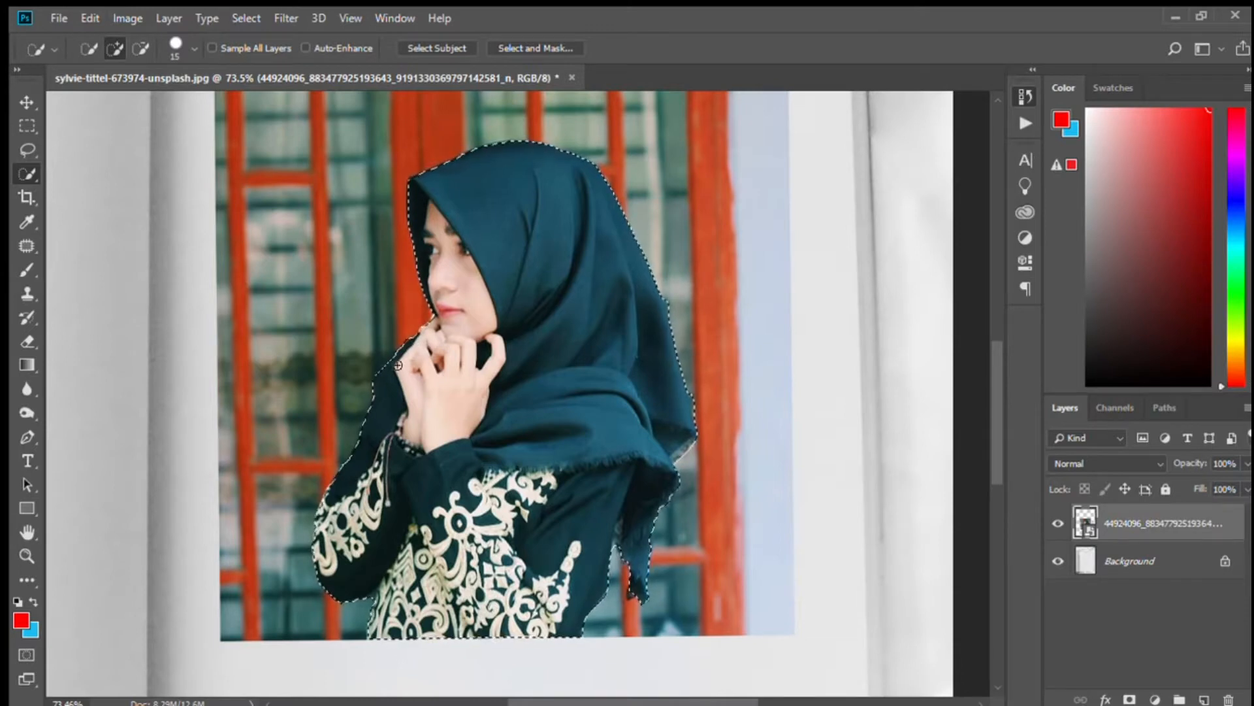
{"action": "left_click", "coordinate": [418, 368]}
{"action": "key", "text": "ctrl+z"}
{"action": "key", "text": "ctrl+j"}
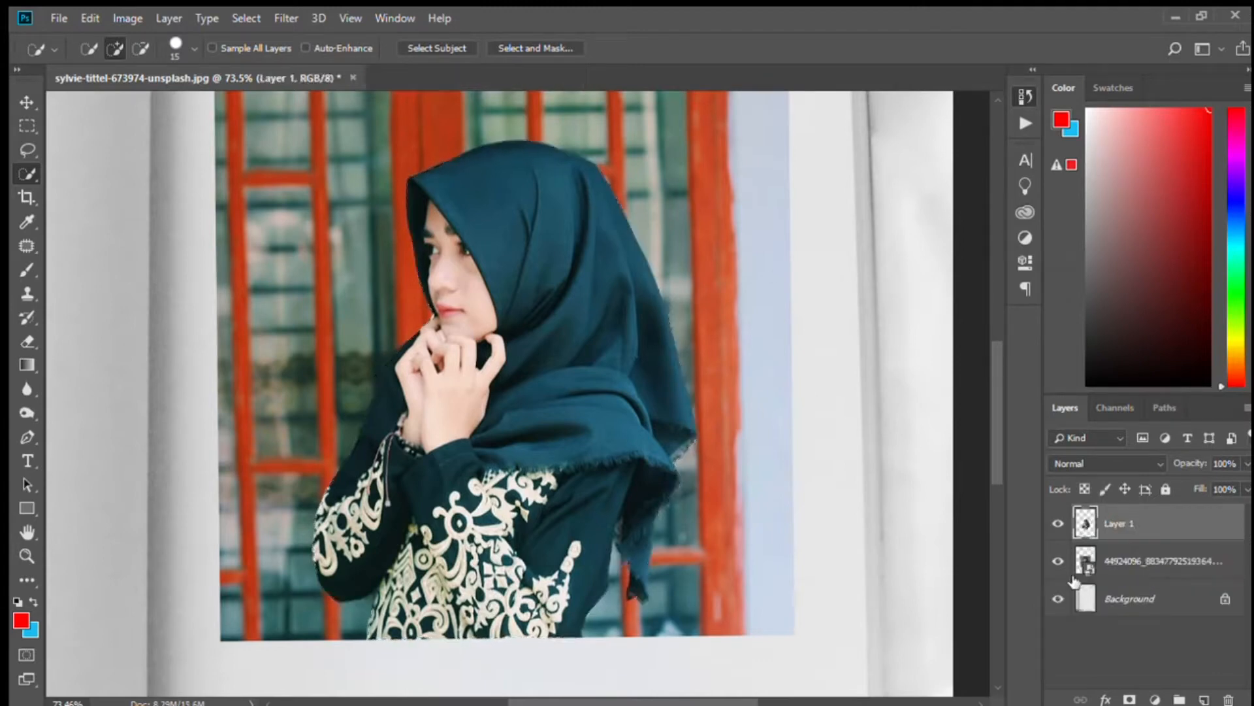
Hide the original portrait photo layer to check the cut-out, and delete that photo layer.
{"action": "left_click", "coordinate": [1059, 562]}
{"action": "left_click", "coordinate": [1059, 562]}
{"action": "left_click", "coordinate": [1059, 562]}
{"action": "left_click", "coordinate": [1162, 560]}
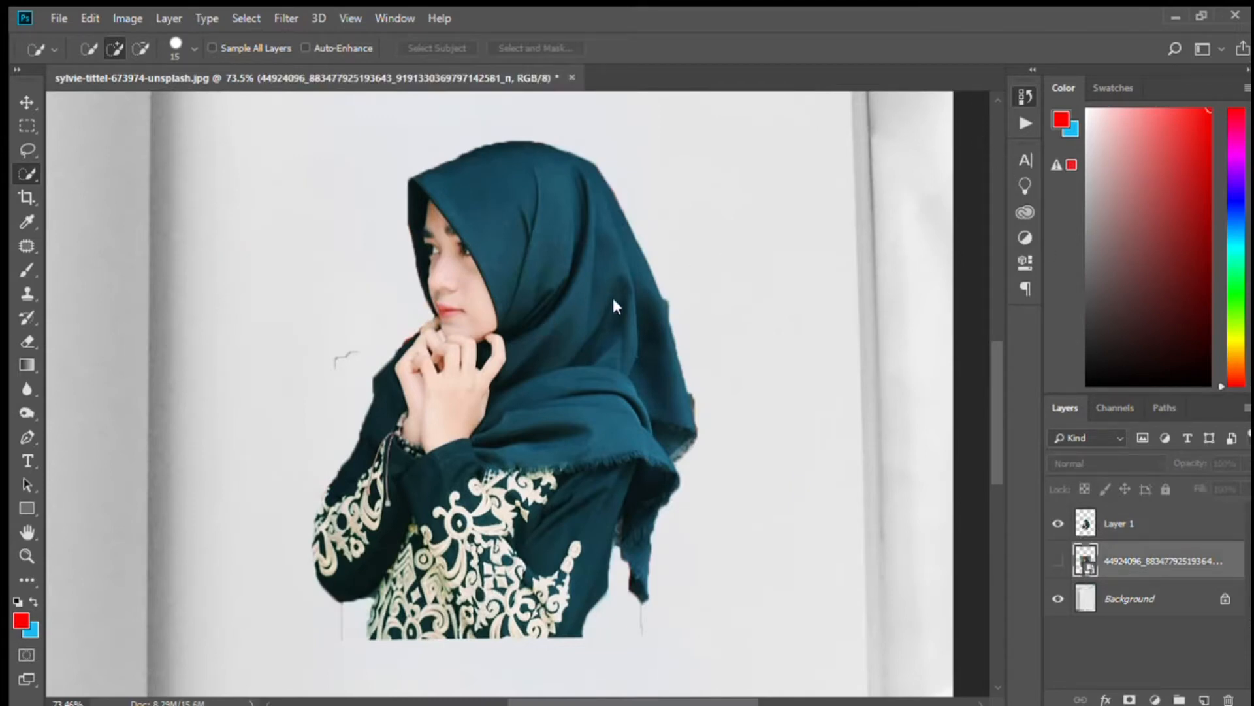
{"action": "key", "text": "Delete"}
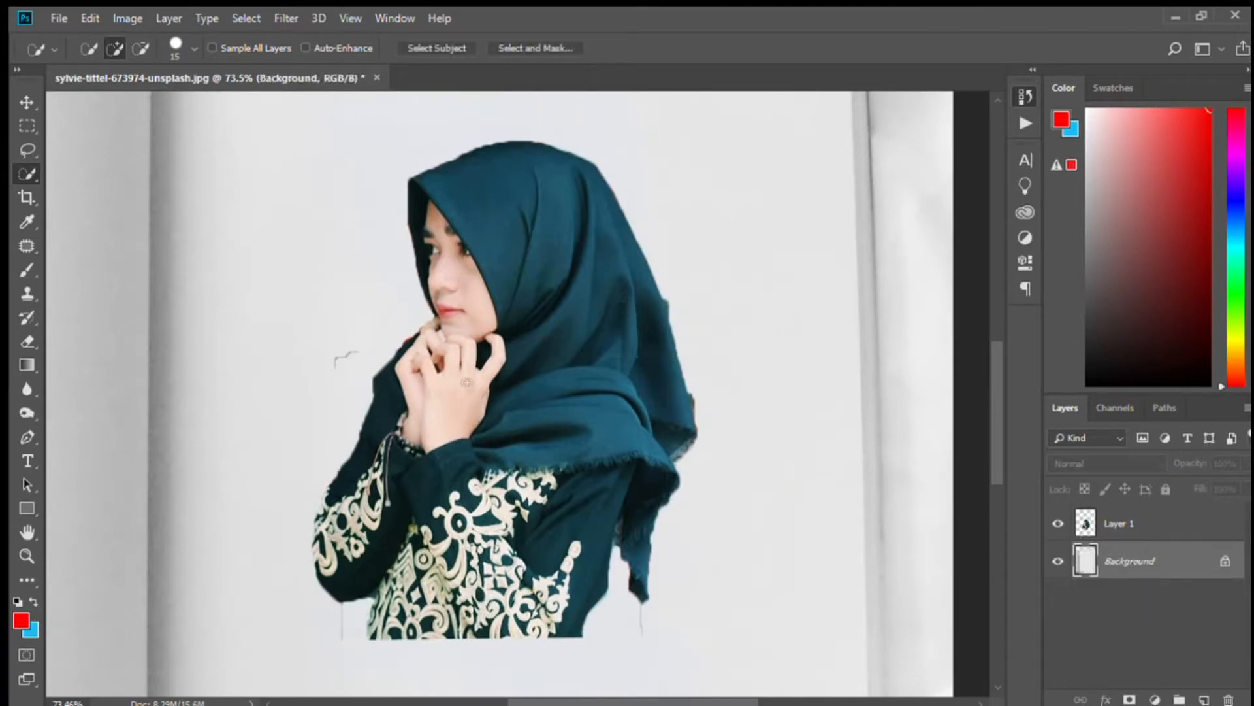
Enlarge the Eraser brush and erase the stray outline beside the woman's shoulder on Layer 1.
{"action": "left_click", "coordinate": [21, 244]}
{"action": "left_click", "coordinate": [26, 339]}
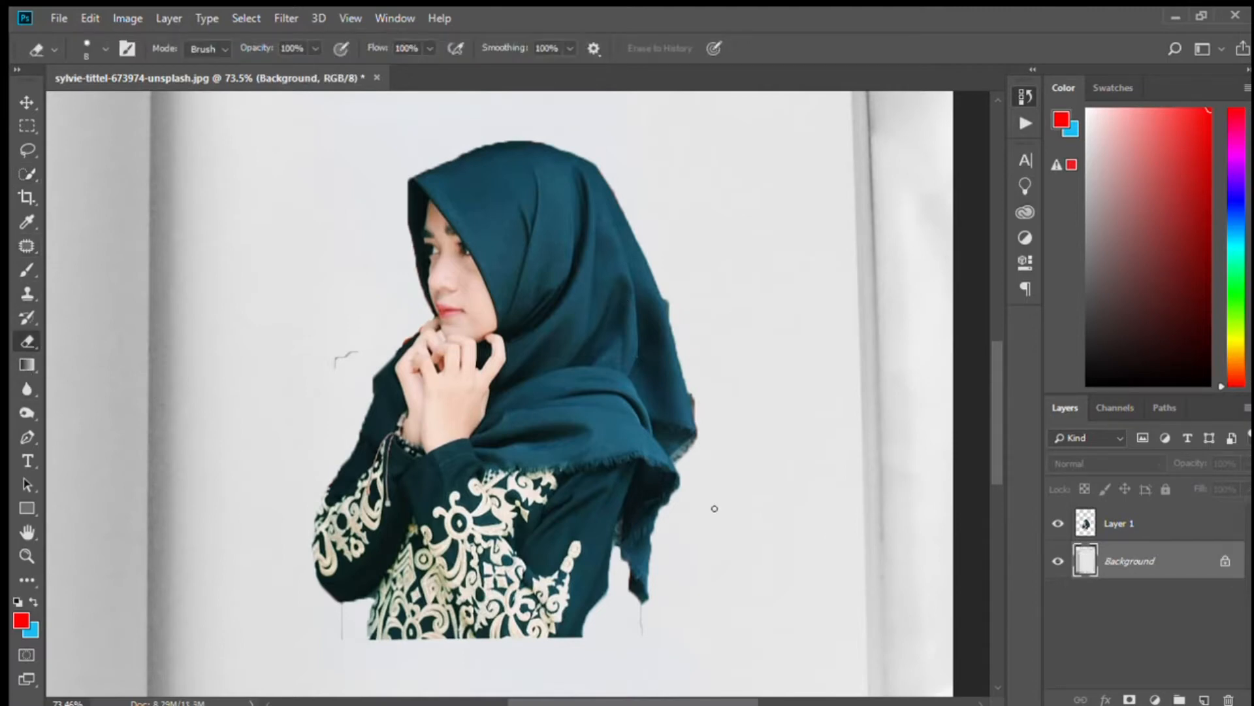
{"action": "left_click", "coordinate": [1136, 528]}
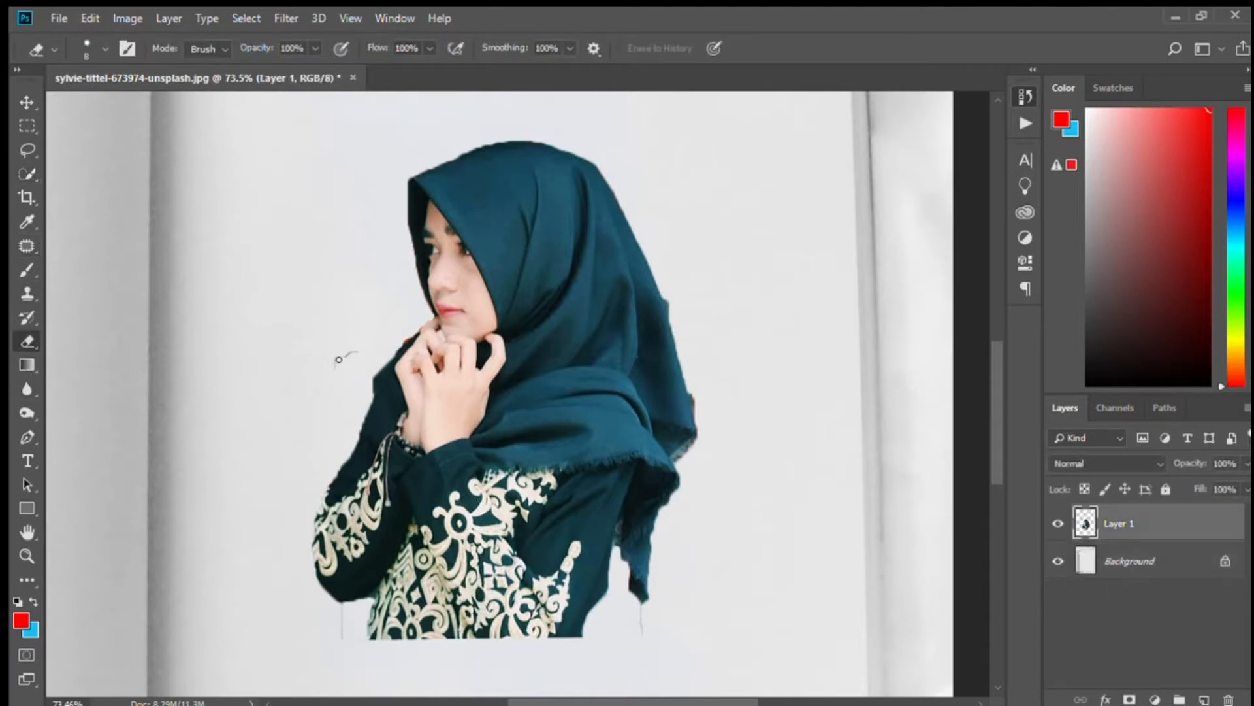
{"action": "key", "text": "bracketright"}
{"action": "key", "text": "bracketright"}
{"action": "key", "text": "bracketright"}
{"action": "key", "text": "bracketright"}
{"action": "key", "text": "bracketright"}
{"action": "key", "text": "bracketright"}
{"action": "key", "text": "bracketright"}
{"action": "key", "text": "bracketright"}
{"action": "key", "text": "bracketright"}
{"action": "left_click_drag", "start_coordinate": [381, 366], "coordinate": [315, 381]}
Erase leftover background fringes along the headscarf and sleeve and the stray lines below the cut-out, with the Eraser at size 11.
{"action": "key", "text": "alt"}
{"action": "right_click", "coordinate": [703, 386], "text": "alt"}
{"action": "left_click_drag", "start_coordinate": [664, 300], "coordinate": [678, 326]}
{"action": "scroll", "coordinate": [518, 498], "scroll_direction": "up", "scroll_amount": 2}
{"action": "mouse_move", "coordinate": [396, 405]}
{"action": "left_mouse_down"}
{"action": "mouse_move", "coordinate": [412, 385]}
{"action": "mouse_move", "coordinate": [392, 410]}
{"action": "left_mouse_up"}
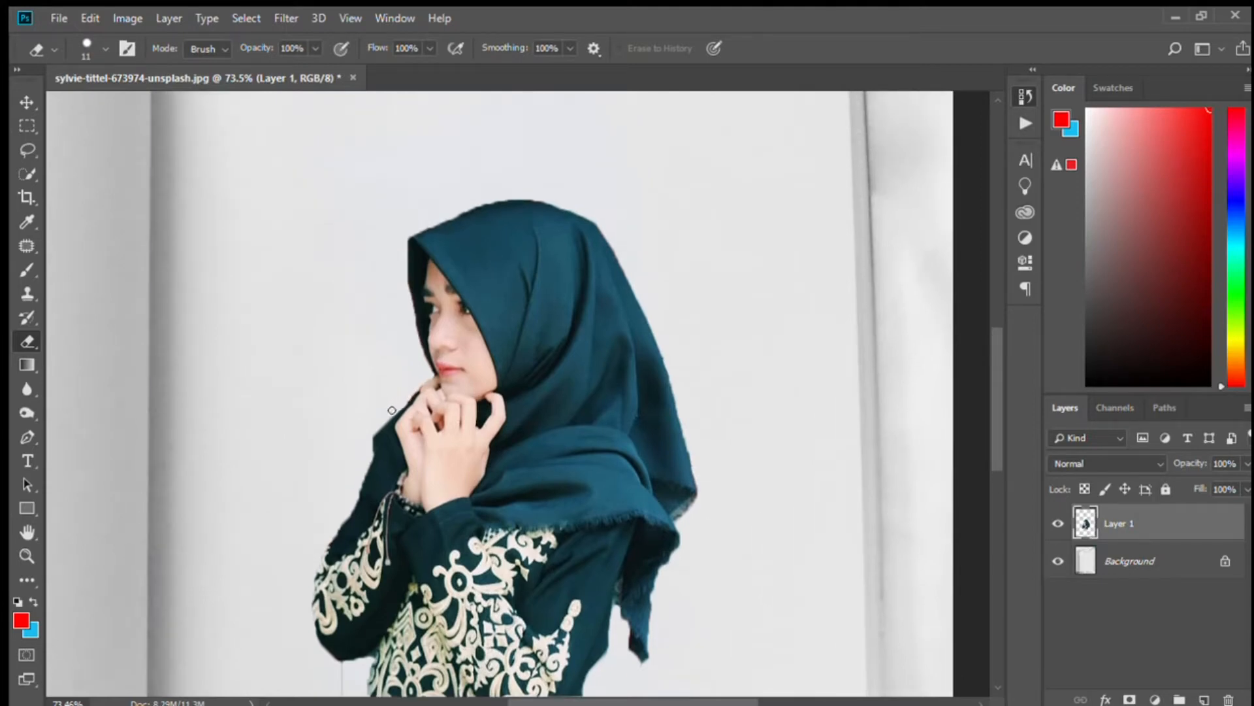
{"action": "scroll", "coordinate": [418, 413], "scroll_direction": "up", "scroll_amount": 4}
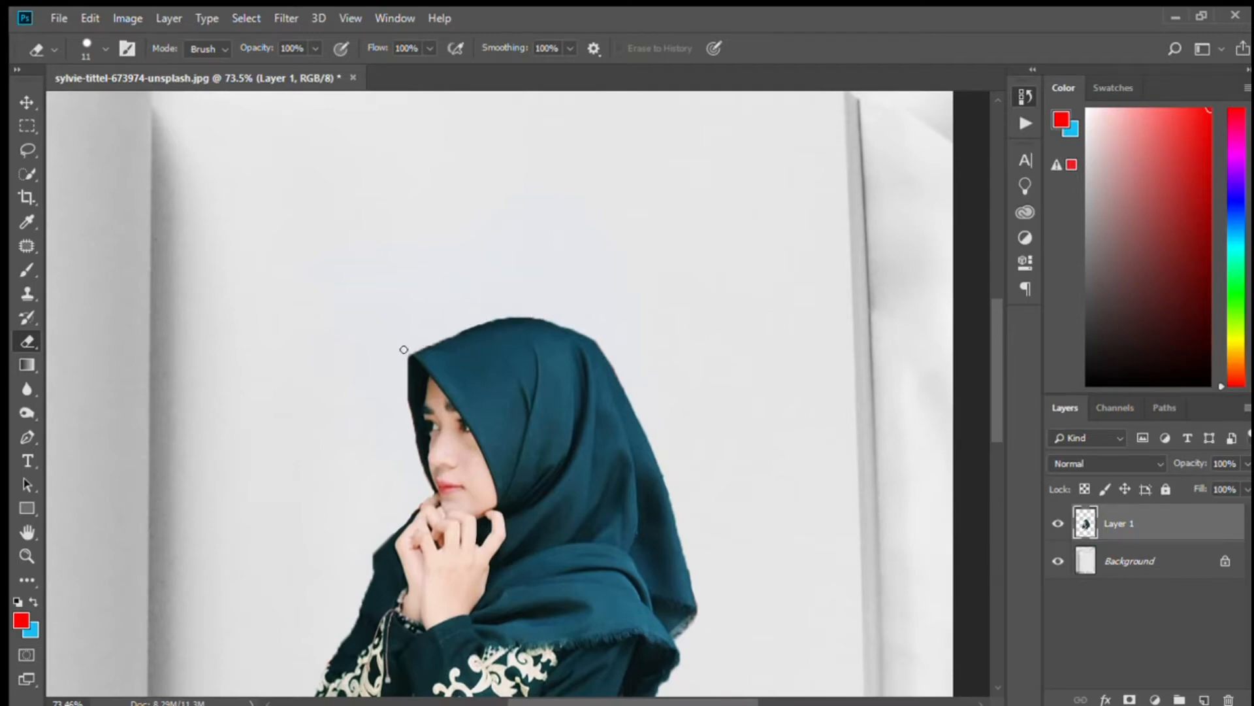
{"action": "scroll", "coordinate": [358, 374], "scroll_direction": "down", "scroll_amount": 4}
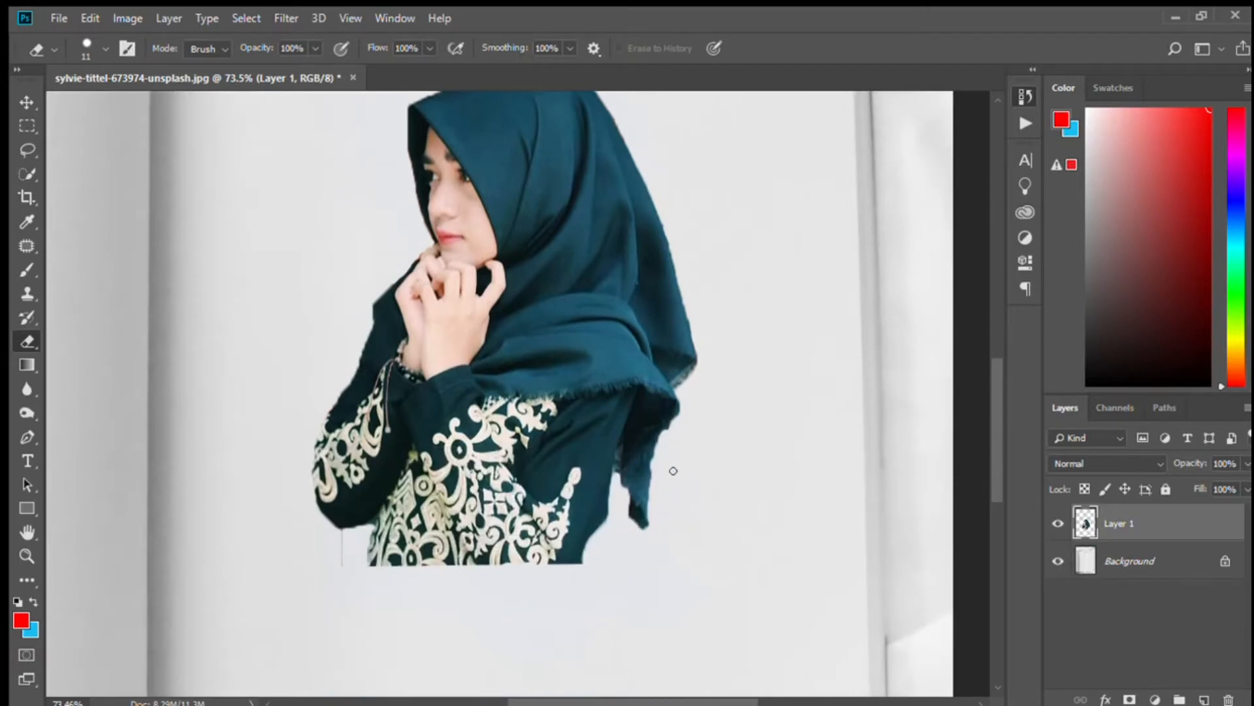
{"action": "scroll", "coordinate": [719, 500], "scroll_direction": "up", "scroll_amount": 1}
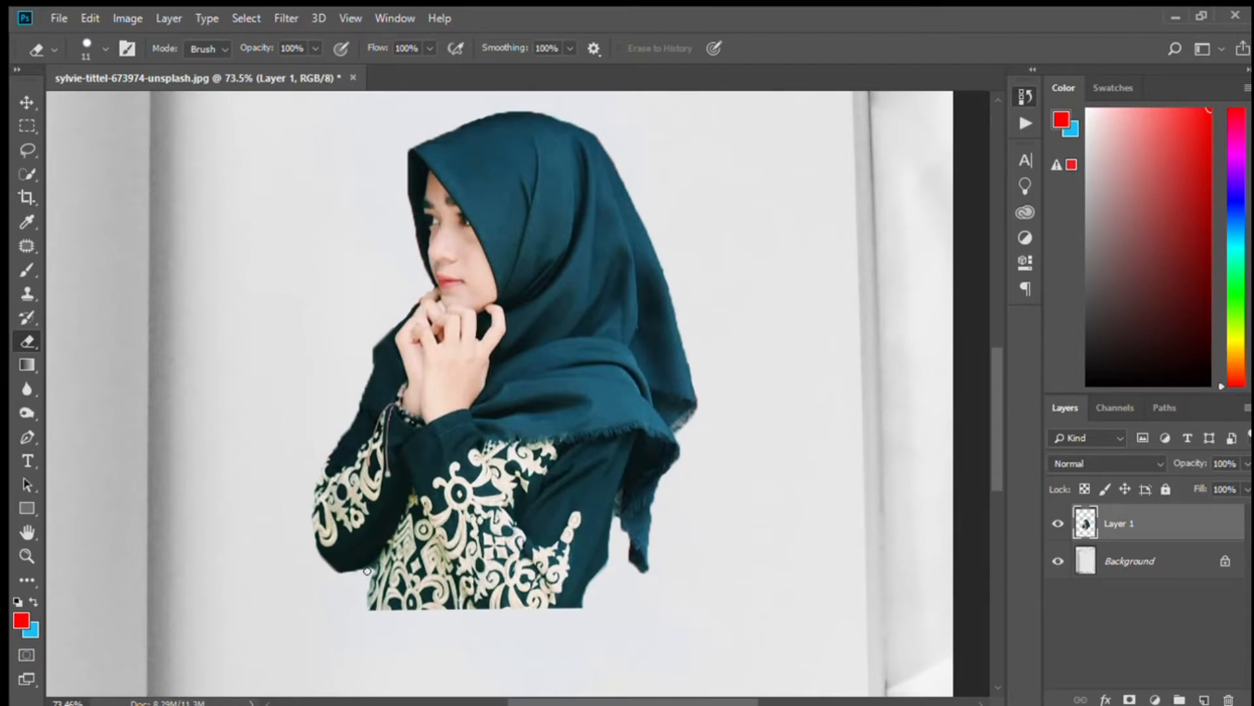
Check the cut-out's edges up close and duplicate Layer 1.
{"action": "left_click", "coordinate": [25, 557]}
{"action": "left_click_drag", "start_coordinate": [651, 395], "coordinate": [609, 493]}
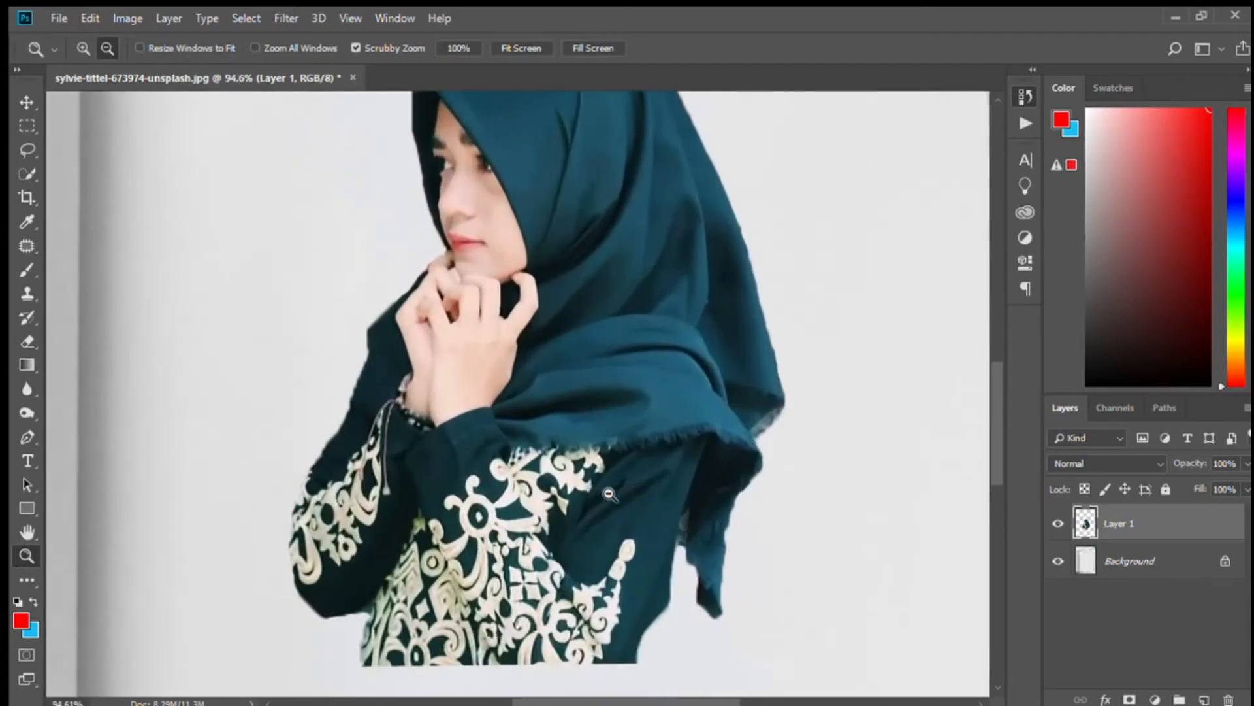
{"action": "left_click_drag", "start_coordinate": [687, 481], "coordinate": [652, 484]}
{"action": "left_click_drag", "start_coordinate": [705, 534], "coordinate": [736, 541]}
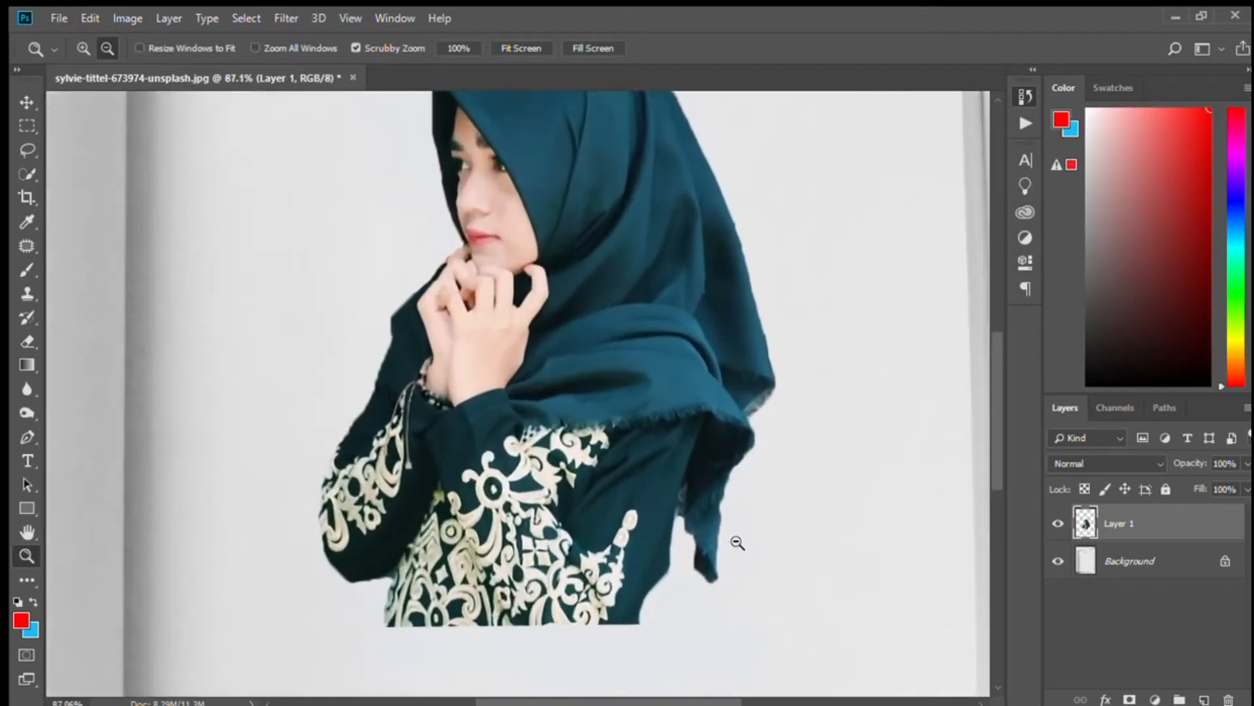
{"action": "scroll", "coordinate": [738, 543], "scroll_direction": "down", "scroll_amount": 2}
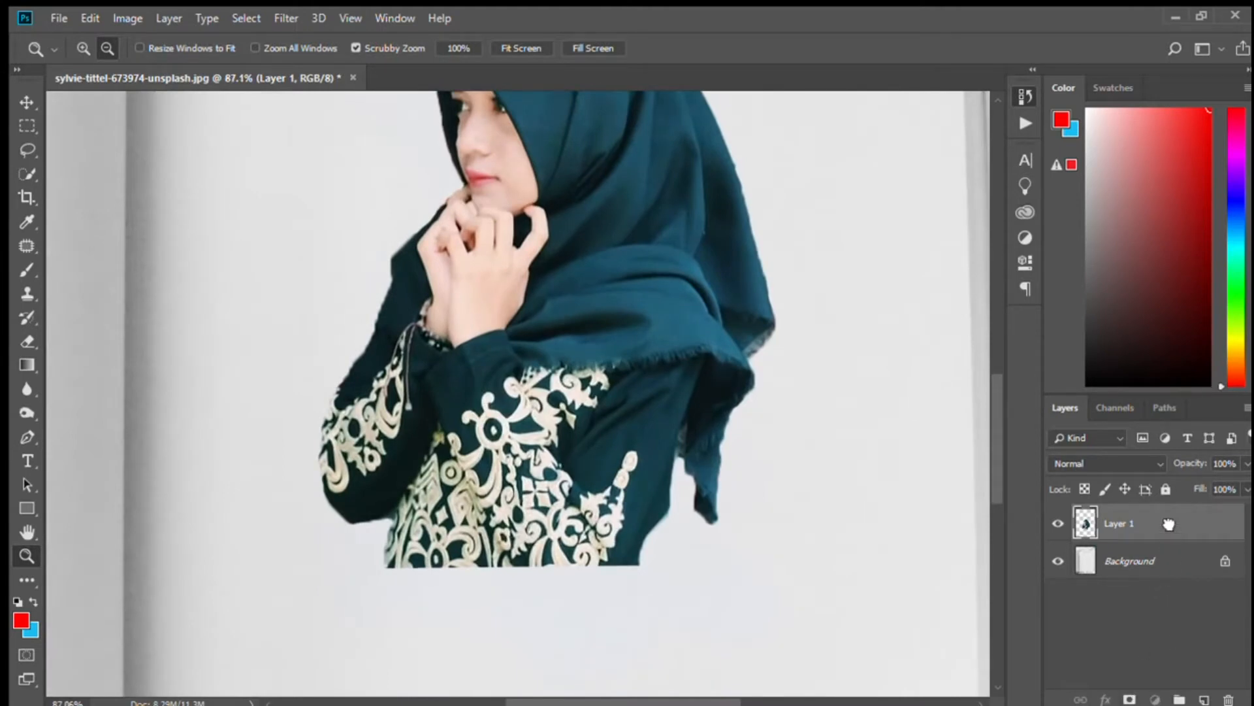
{"action": "left_click_drag", "start_coordinate": [1169, 524], "coordinate": [1204, 699]}
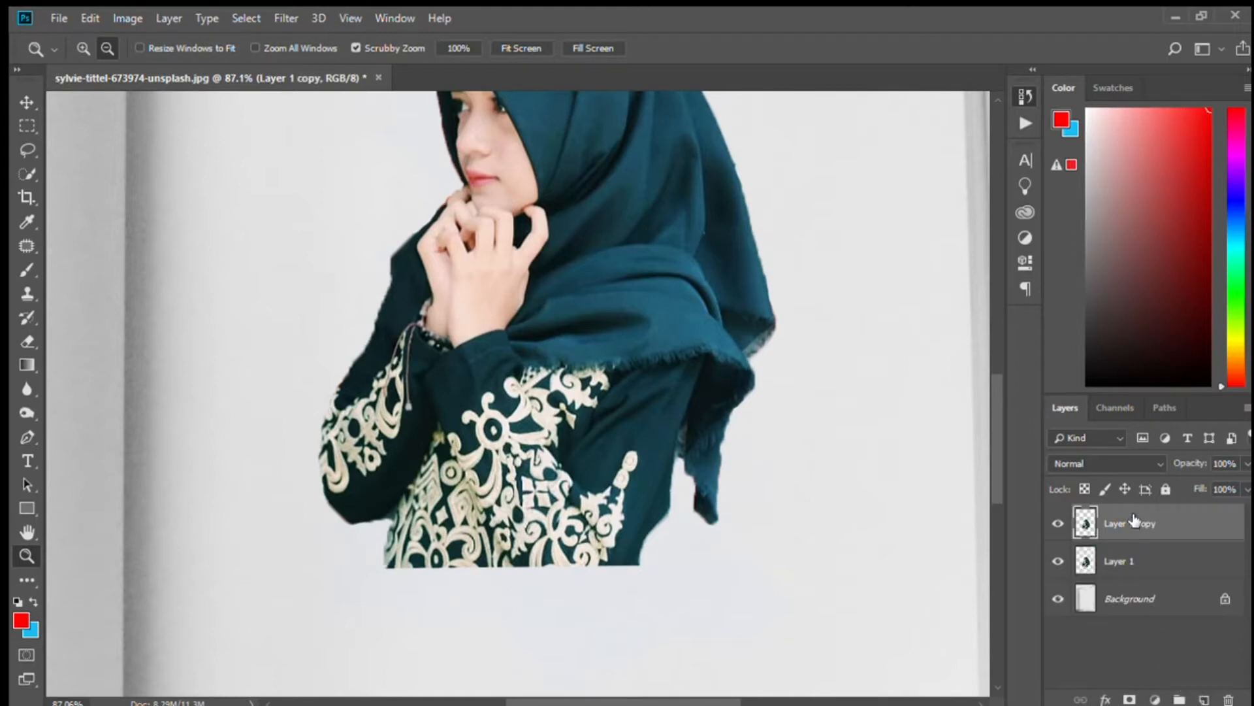
Stretch the woman's clothing outward into wide flowing folds on Layer 1 with the Liquify filter, and select Layer 1 copy.
{"action": "left_click", "coordinate": [1133, 561]}
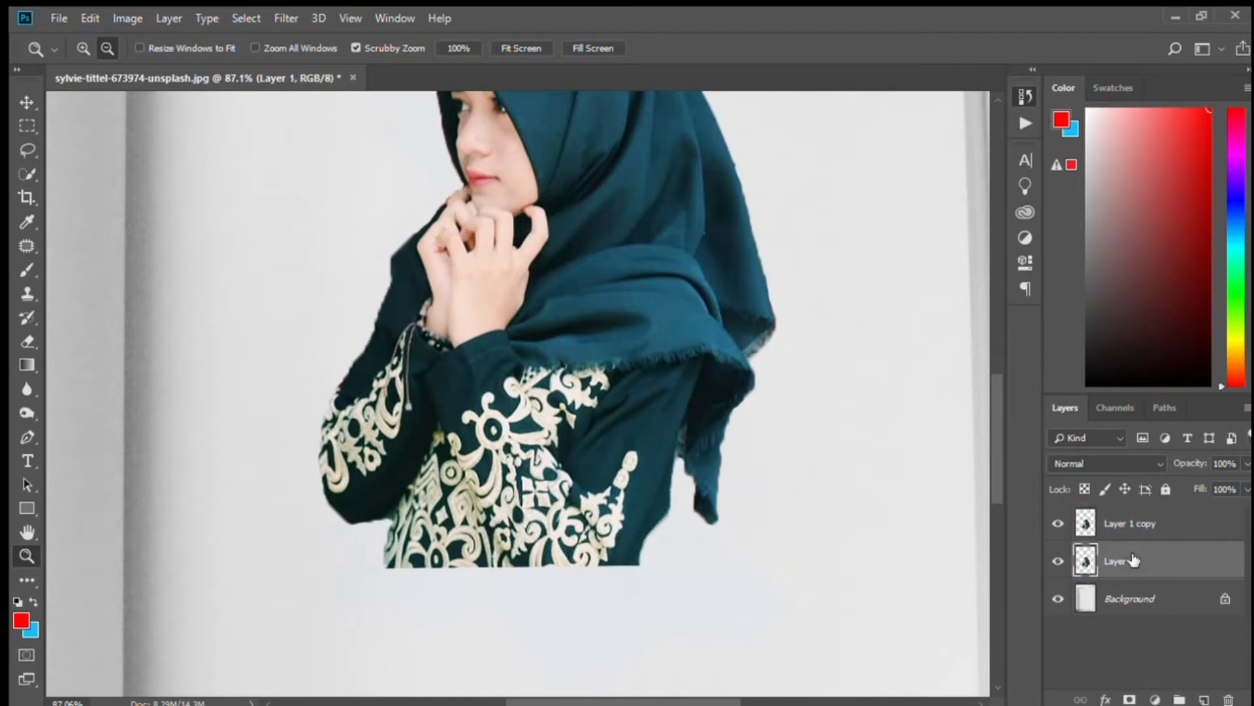
{"action": "left_click", "coordinate": [292, 14]}
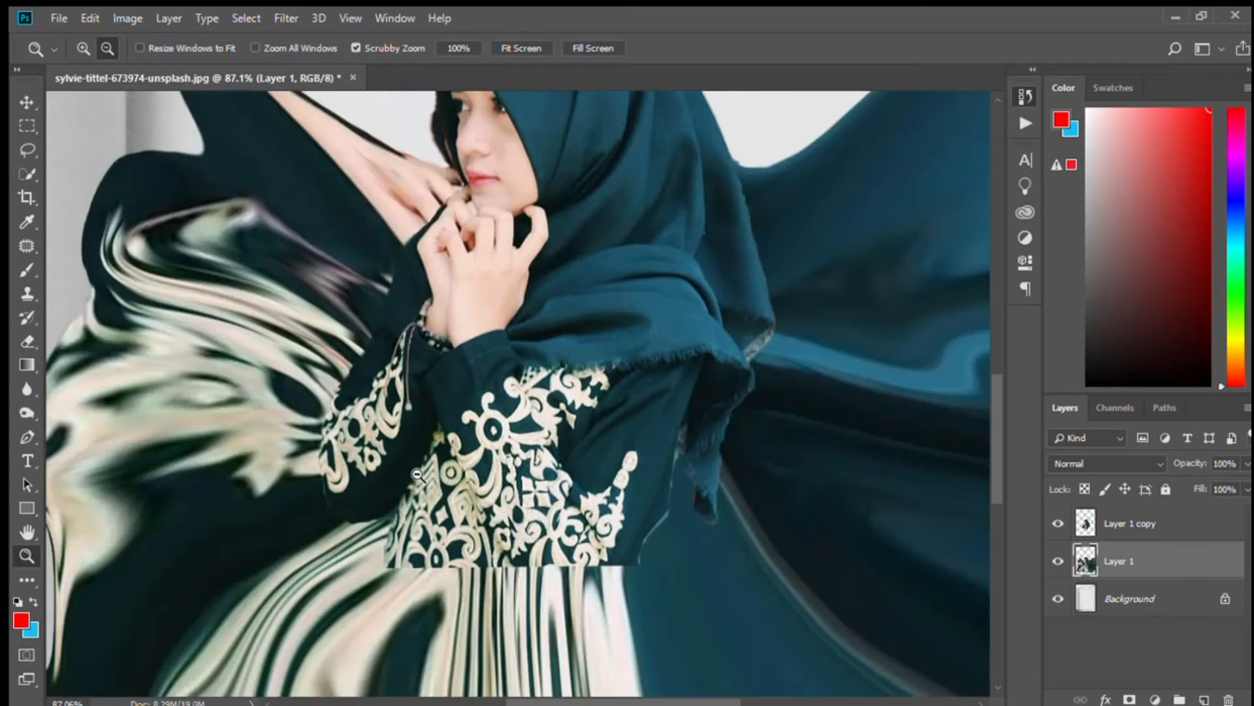
{"action": "left_click_drag", "start_coordinate": [566, 403], "coordinate": [626, 413]}
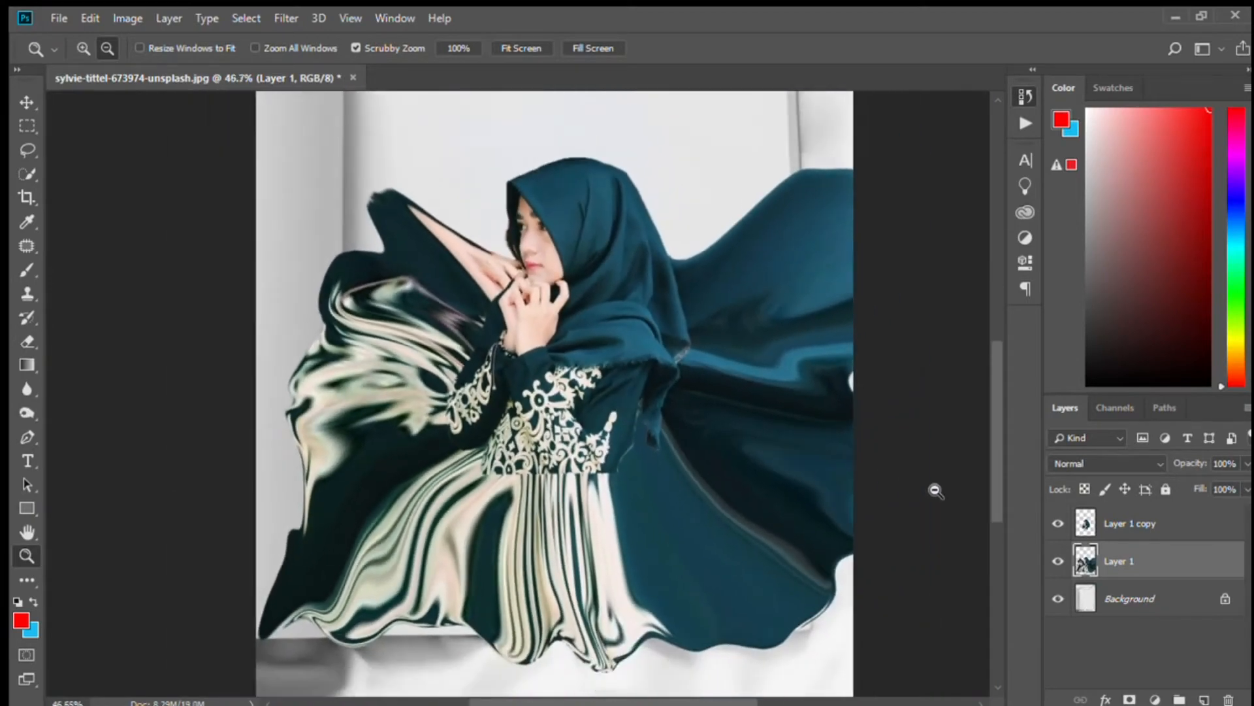
{"action": "left_click", "coordinate": [1134, 531]}
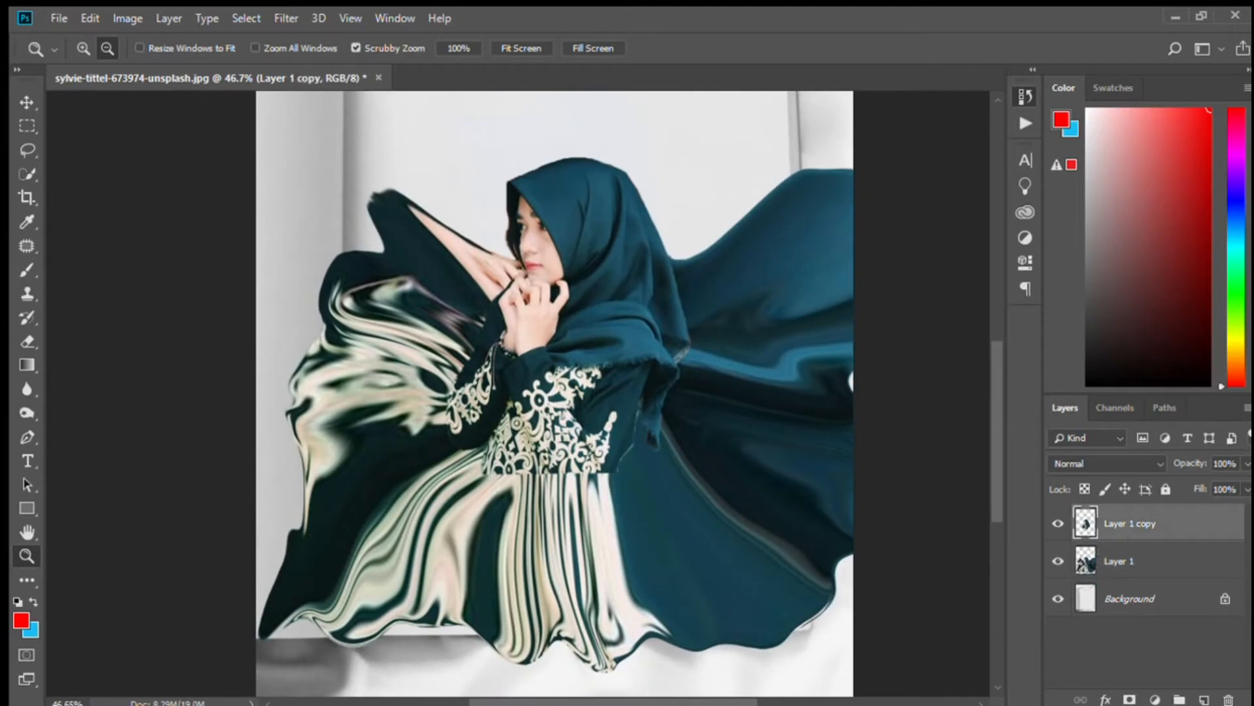
{"action": "left_click", "coordinate": [29, 122]}
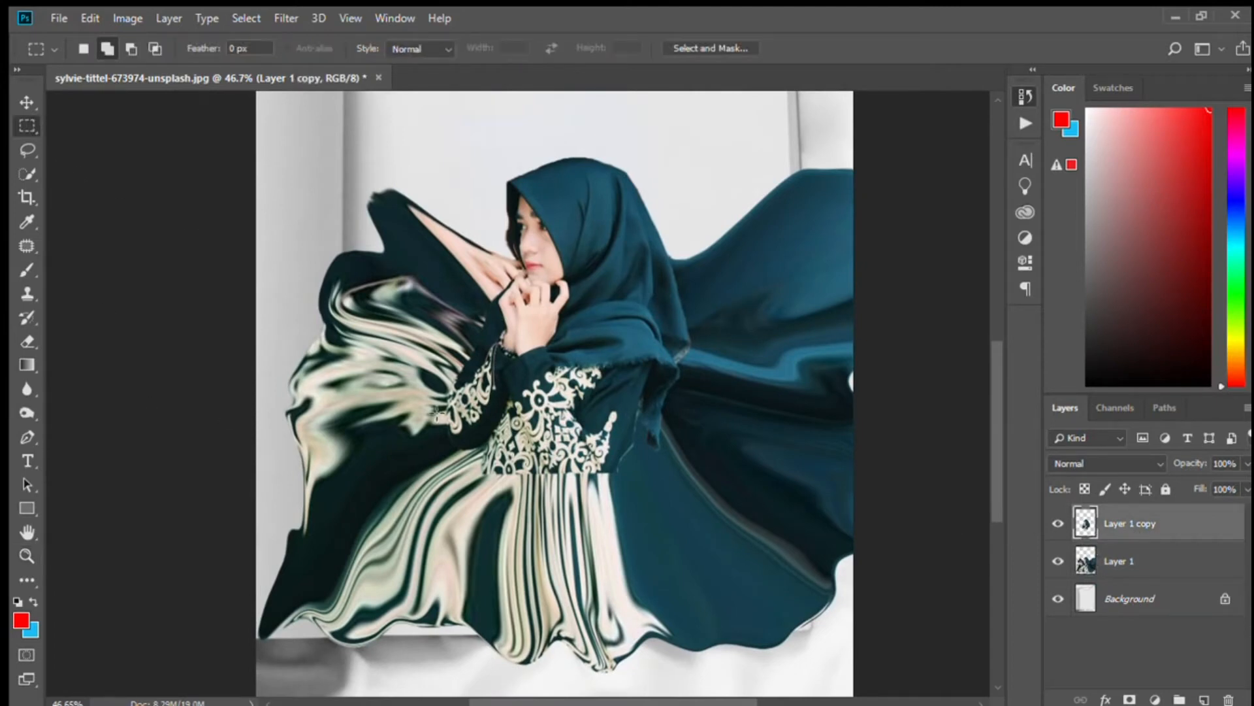
{"action": "left_click_drag", "start_coordinate": [475, 452], "coordinate": [663, 527]}
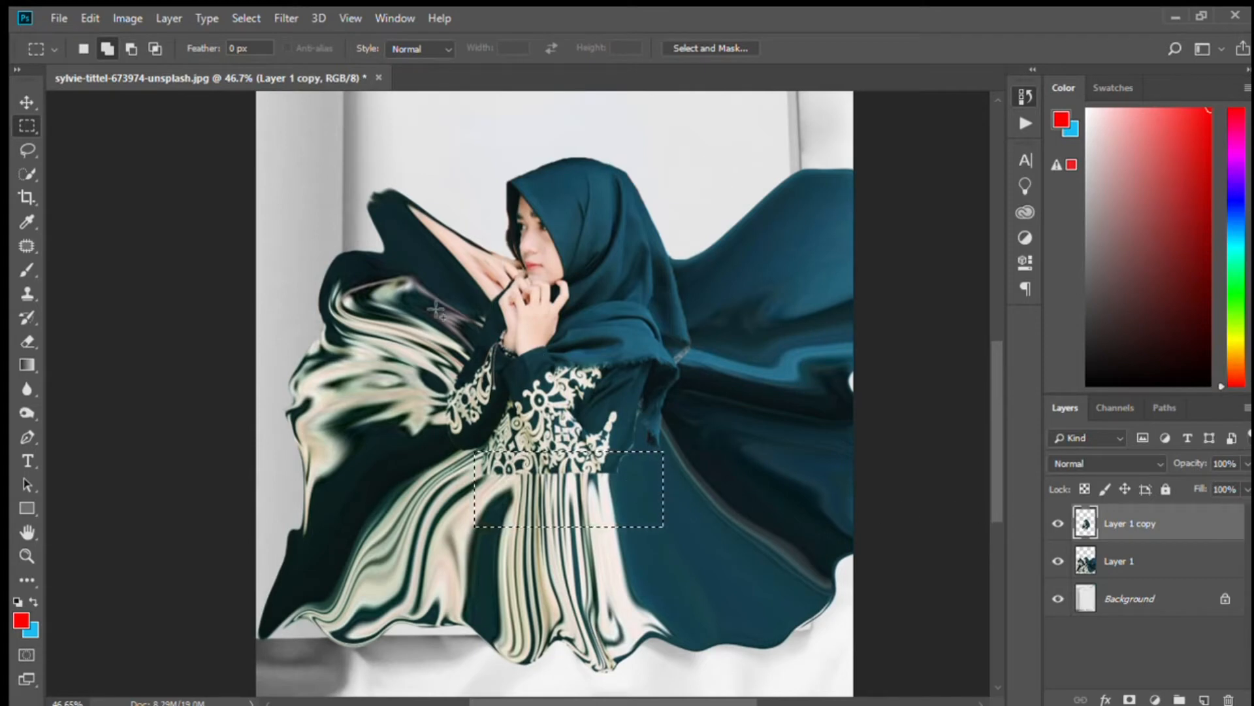
{"action": "left_click", "coordinate": [27, 151]}
{"action": "left_click", "coordinate": [486, 482]}
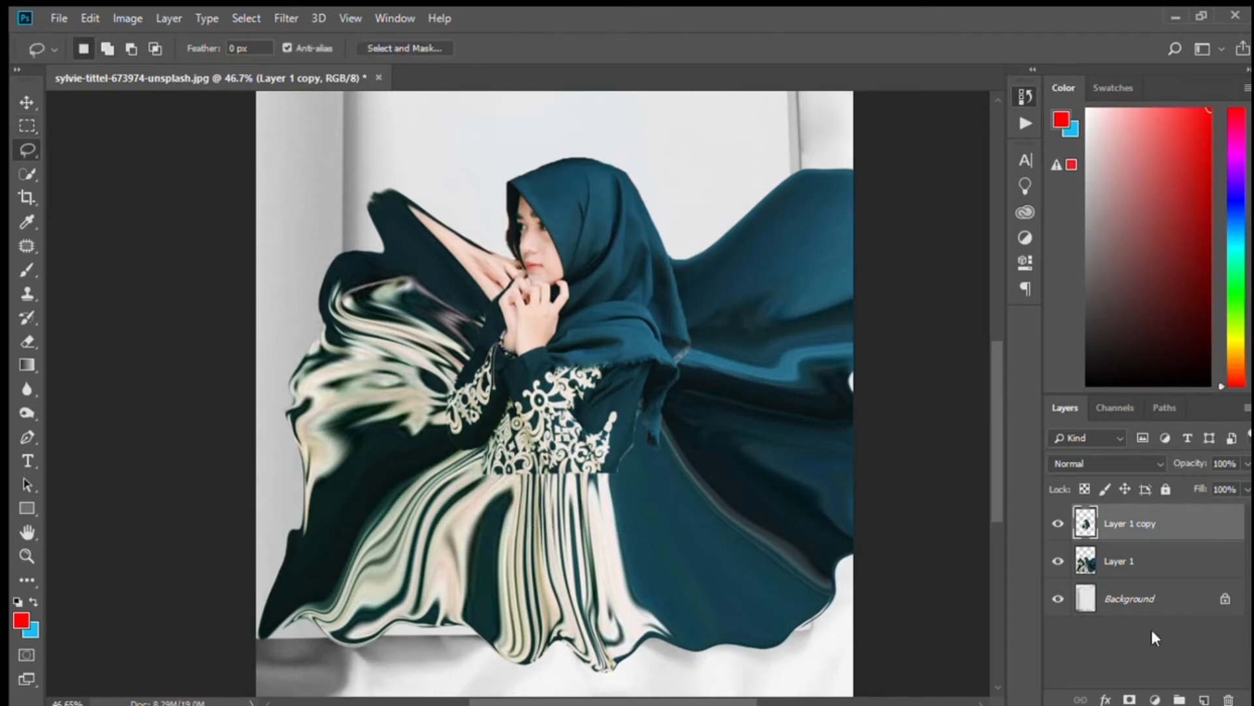
Add a layer mask to Layer 1 and turn it black to hide the stretched clothing.
{"action": "left_click", "coordinate": [1119, 576]}
{"action": "left_click", "coordinate": [1129, 700]}
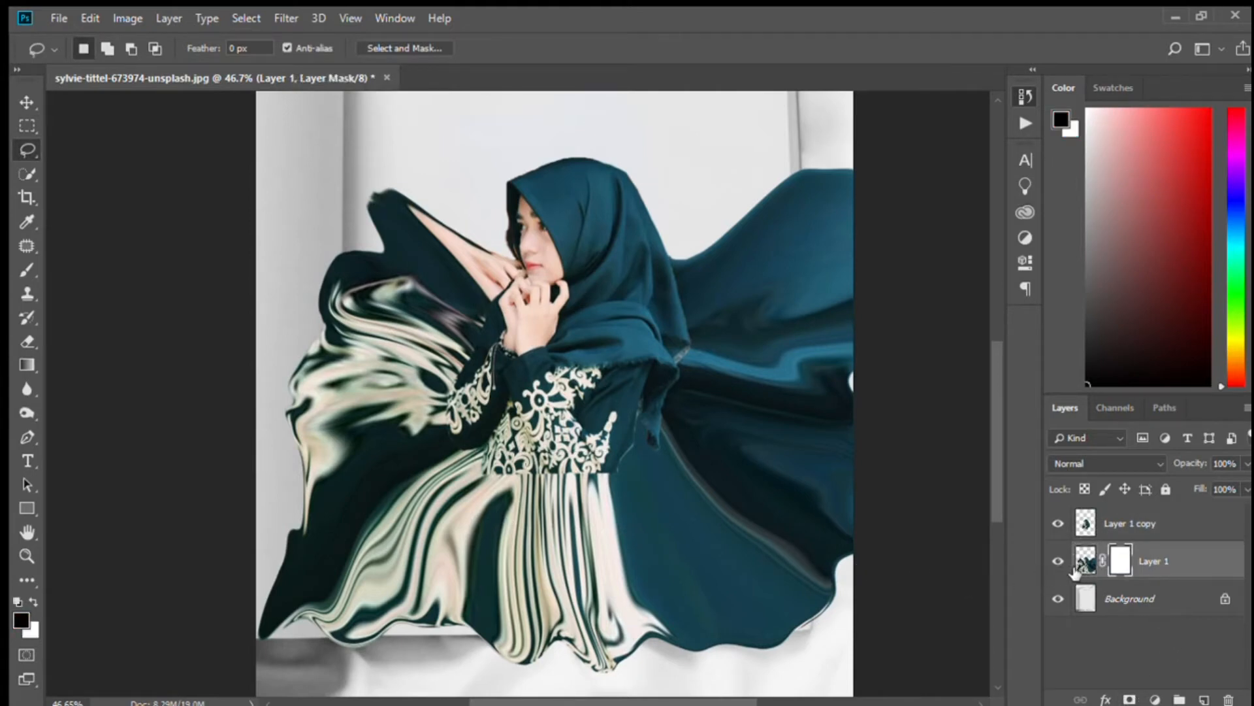
{"action": "left_click", "coordinate": [26, 596]}
{"action": "left_click", "coordinate": [25, 594]}
{"action": "left_click", "coordinate": [1118, 546]}
{"action": "left_click", "coordinate": [1119, 560], "text": "shift"}
{"action": "left_click", "coordinate": [1119, 560], "text": "shift"}
{"action": "left_click", "coordinate": [1129, 564], "text": "shift"}
{"action": "key", "text": "z"}
{"action": "key", "text": "ctrl+z"}
{"action": "key", "text": "ctrl+z"}
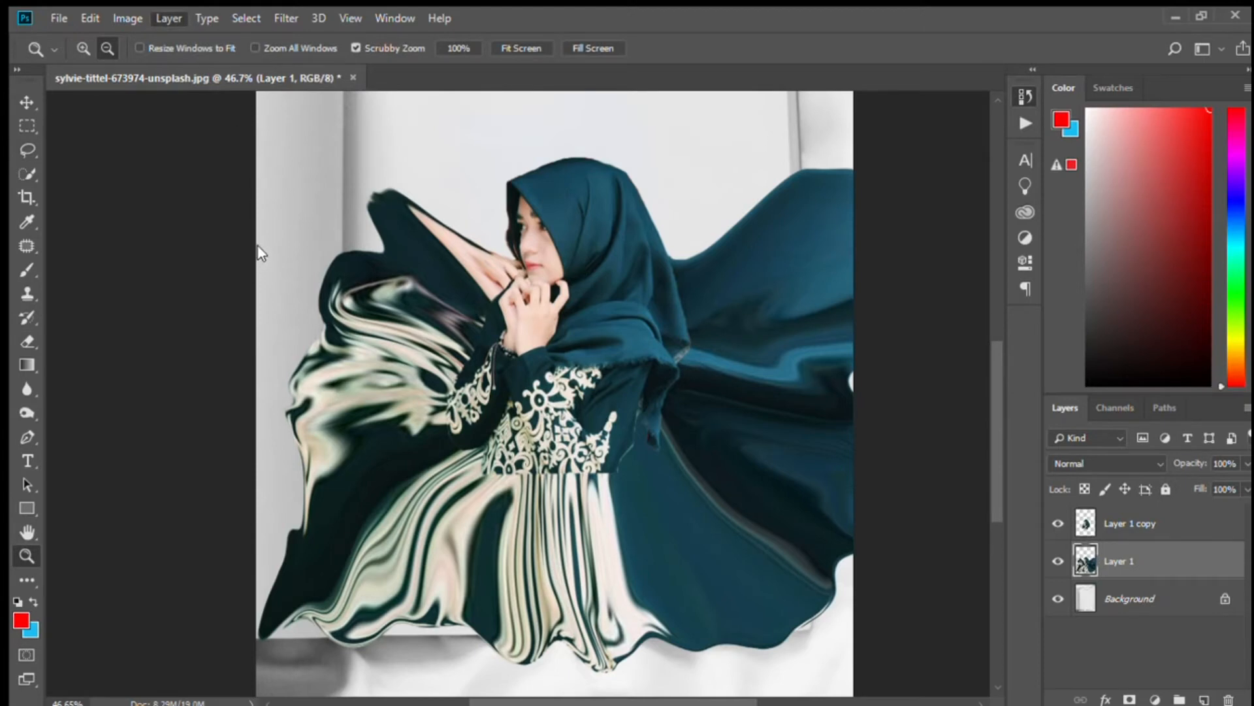
{"action": "key", "text": "ctrl+shift+z"}
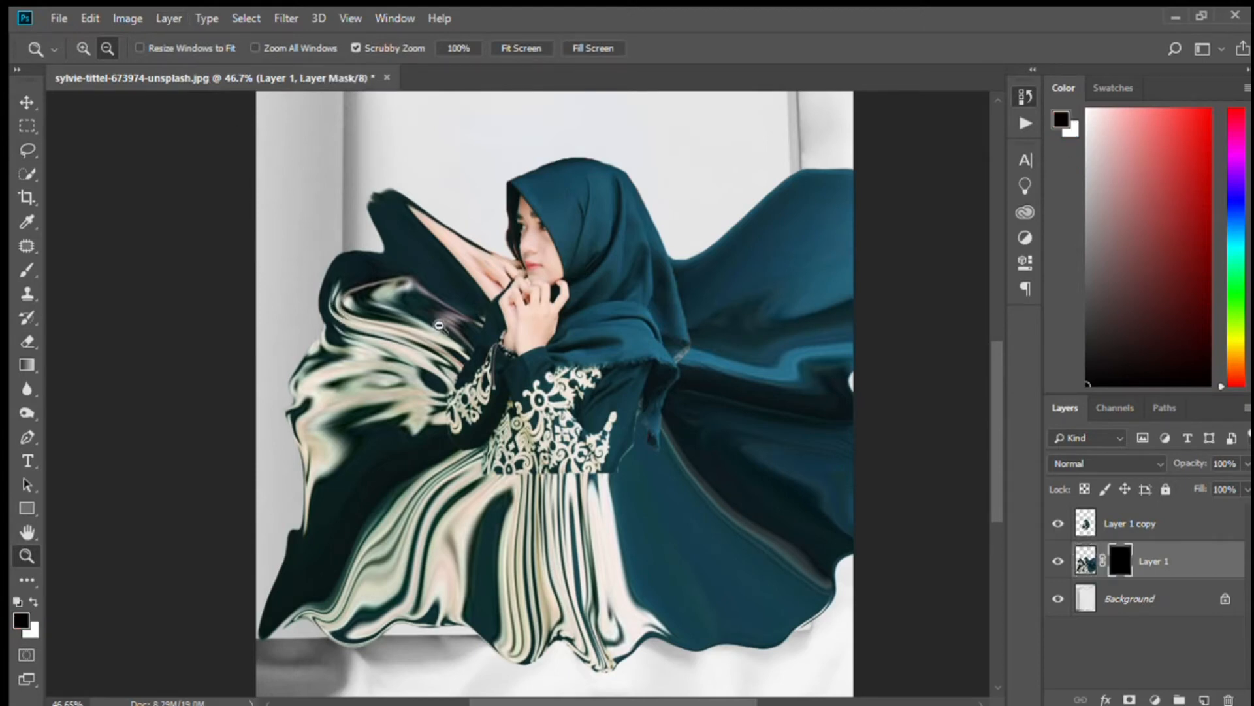
{"action": "left_click", "coordinate": [27, 270]}
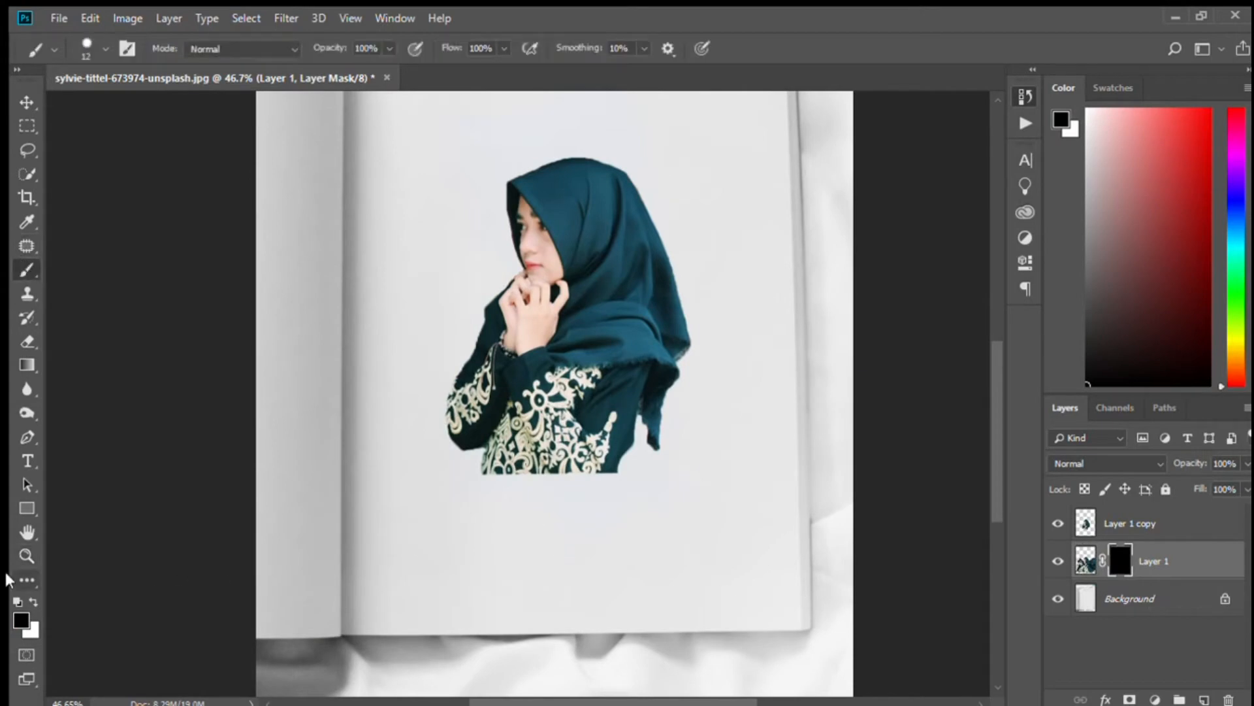
Fade the dress's hard lower edge on Layer 1 copy with a soft Eraser at size 74.
{"action": "left_click", "coordinate": [27, 556]}
{"action": "left_click_drag", "start_coordinate": [569, 477], "coordinate": [666, 504]}
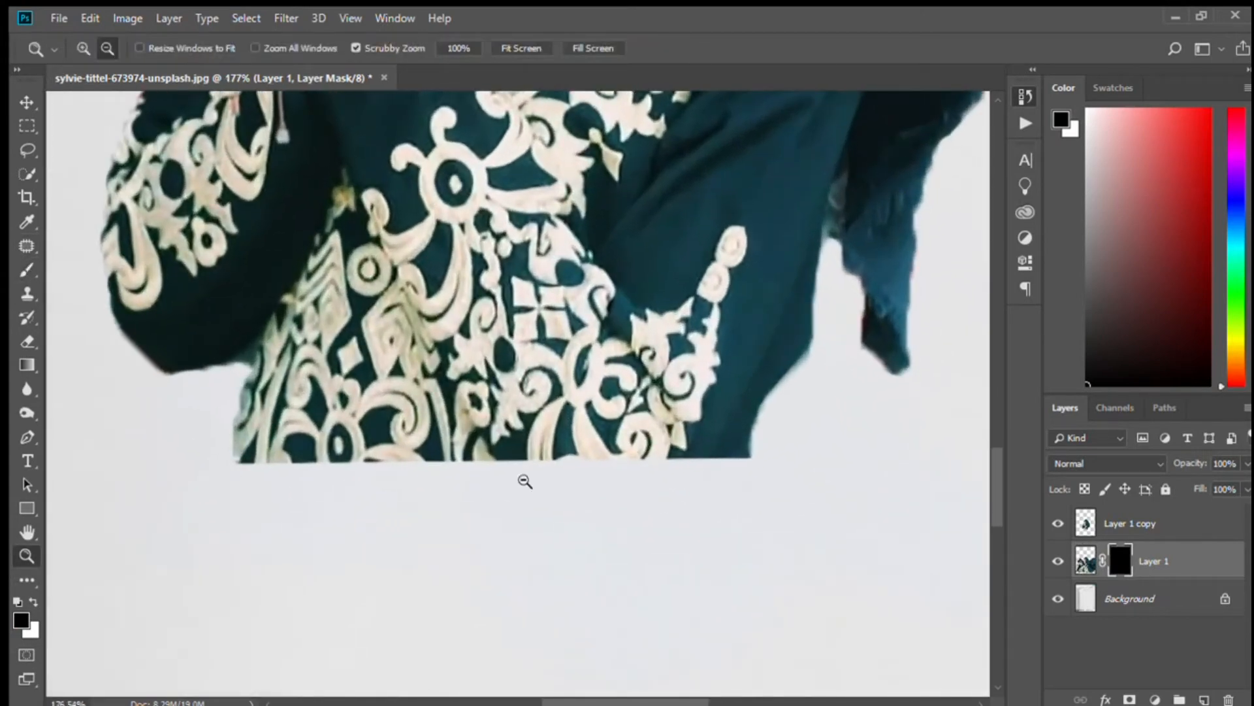
{"action": "left_click", "coordinate": [27, 388]}
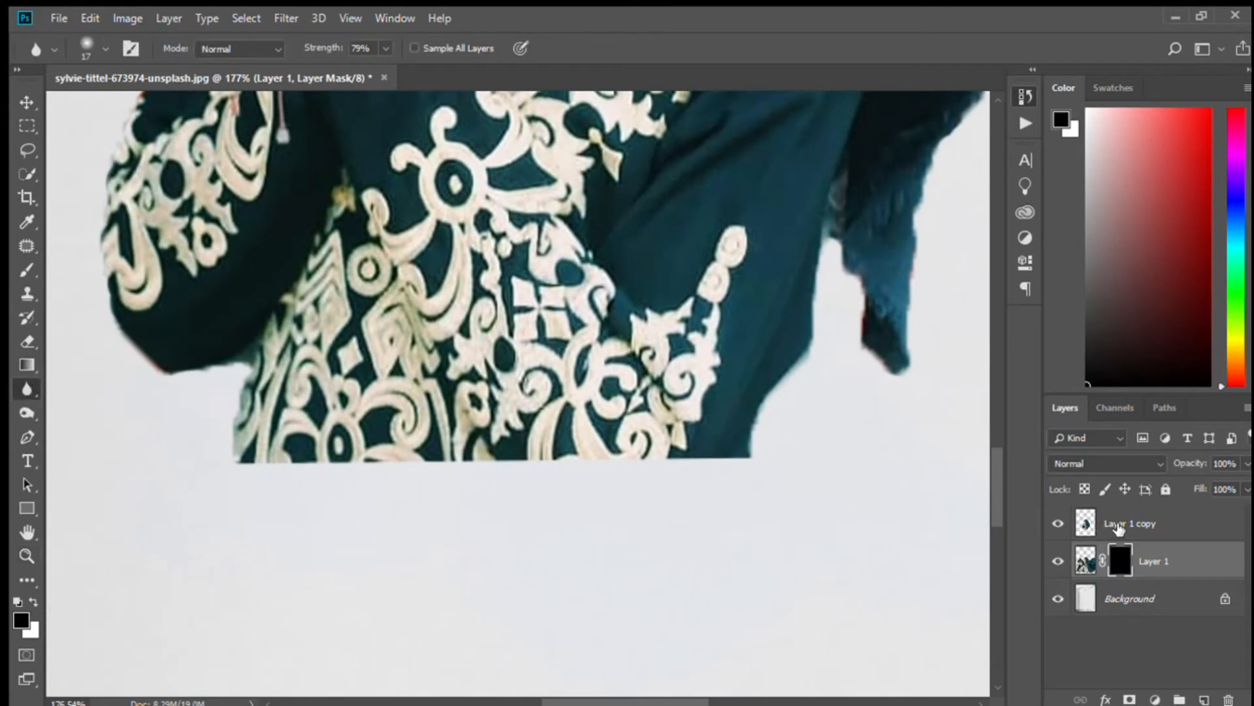
{"action": "left_click", "coordinate": [1150, 523]}
{"action": "left_click", "coordinate": [27, 346]}
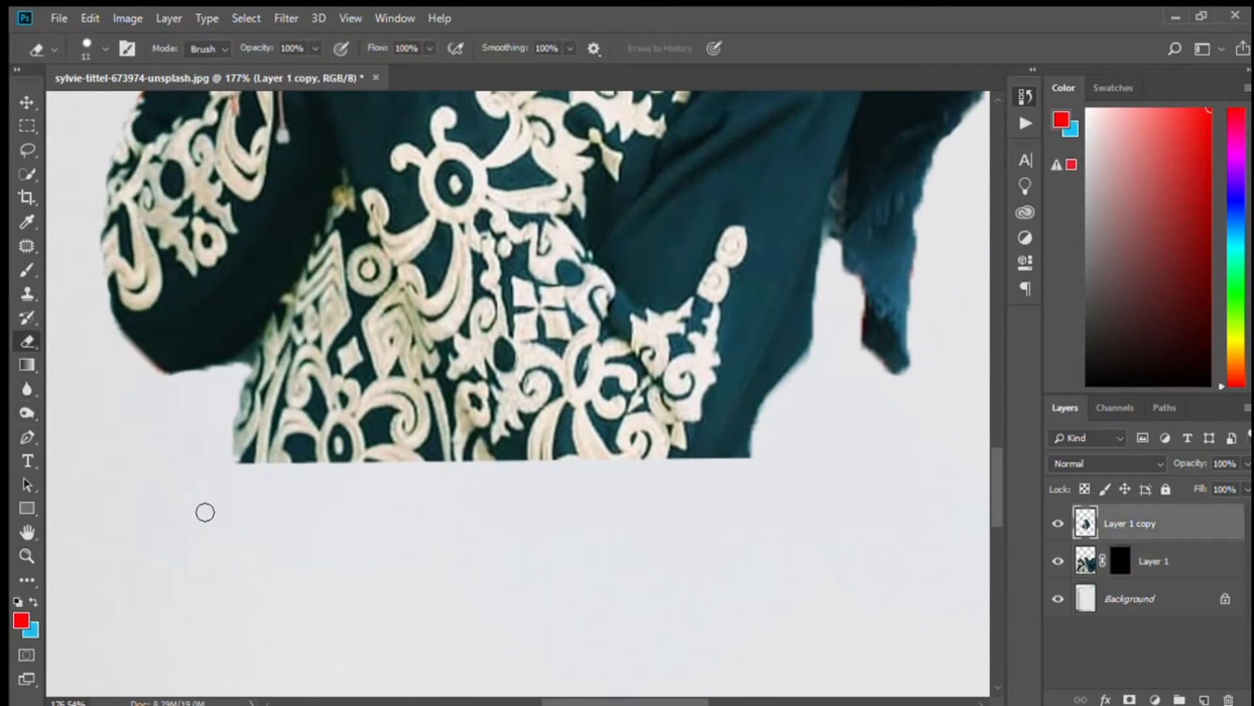
{"action": "left_click_drag", "start_coordinate": [201, 520], "coordinate": [243, 521], "text": "alt"}
{"action": "right_click", "coordinate": [304, 574]}
{"action": "left_click", "coordinate": [384, 611]}
{"action": "left_click_drag", "start_coordinate": [195, 579], "coordinate": [220, 579]}
{"action": "mouse_move", "coordinate": [283, 552]}
{"action": "left_mouse_down"}
{"action": "mouse_move", "coordinate": [307, 545]}
{"action": "mouse_move", "coordinate": [205, 538]}
{"action": "mouse_move", "coordinate": [539, 556]}
{"action": "mouse_move", "coordinate": [367, 566]}
{"action": "left_mouse_up"}
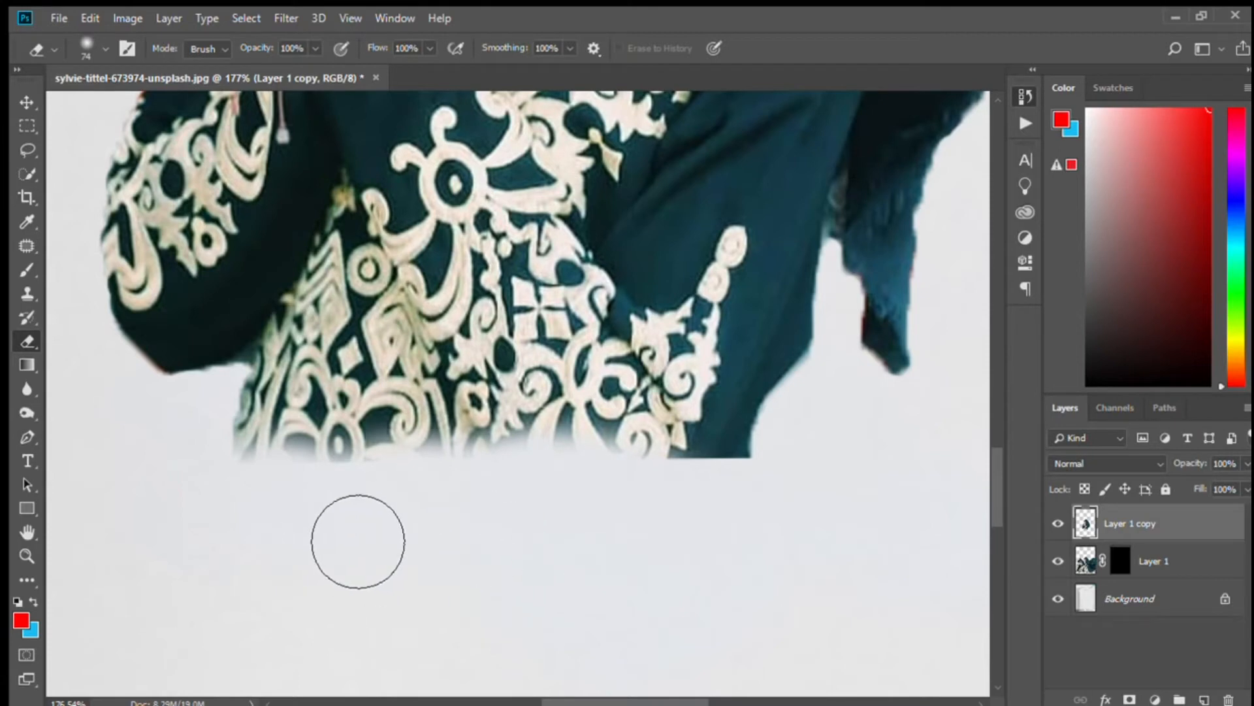
{"action": "mouse_move", "coordinate": [818, 524]}
{"action": "left_mouse_down"}
{"action": "mouse_move", "coordinate": [680, 549]}
{"action": "mouse_move", "coordinate": [827, 524]}
{"action": "left_mouse_up"}
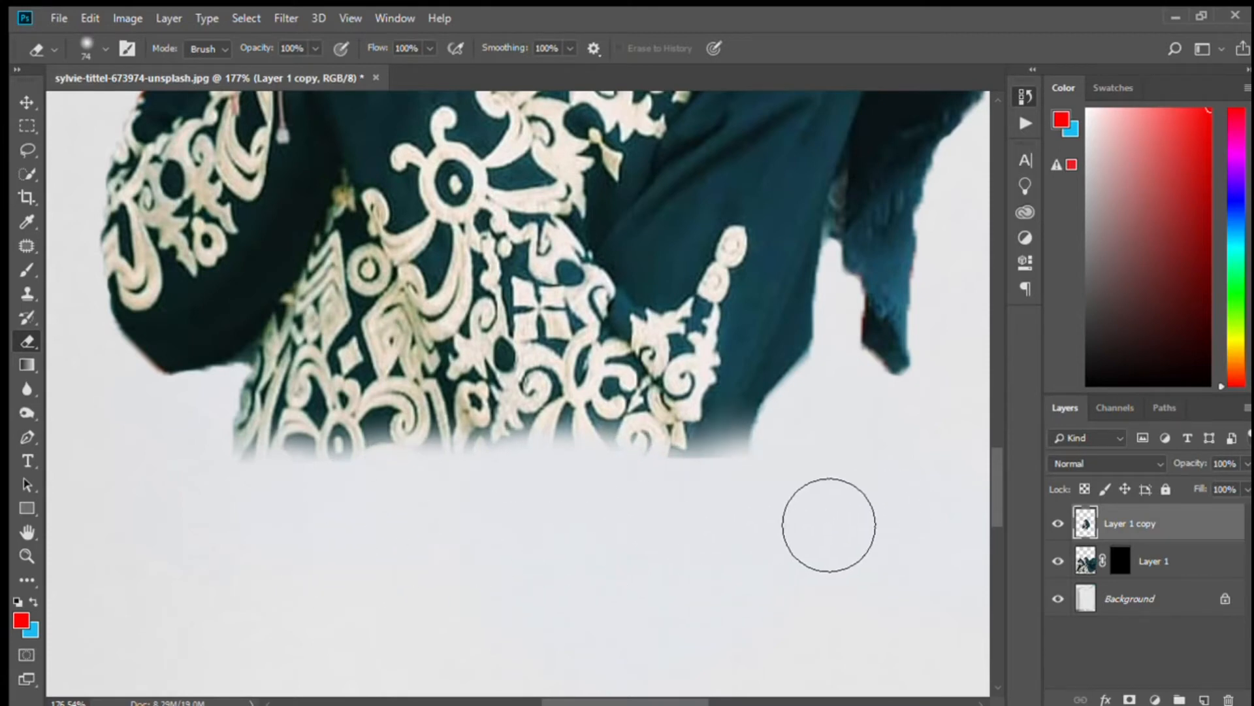
{"action": "mouse_move", "coordinate": [712, 556]}
{"action": "left_mouse_down"}
{"action": "mouse_move", "coordinate": [719, 526]}
{"action": "mouse_move", "coordinate": [853, 523]}
{"action": "mouse_move", "coordinate": [750, 532]}
{"action": "left_mouse_up"}
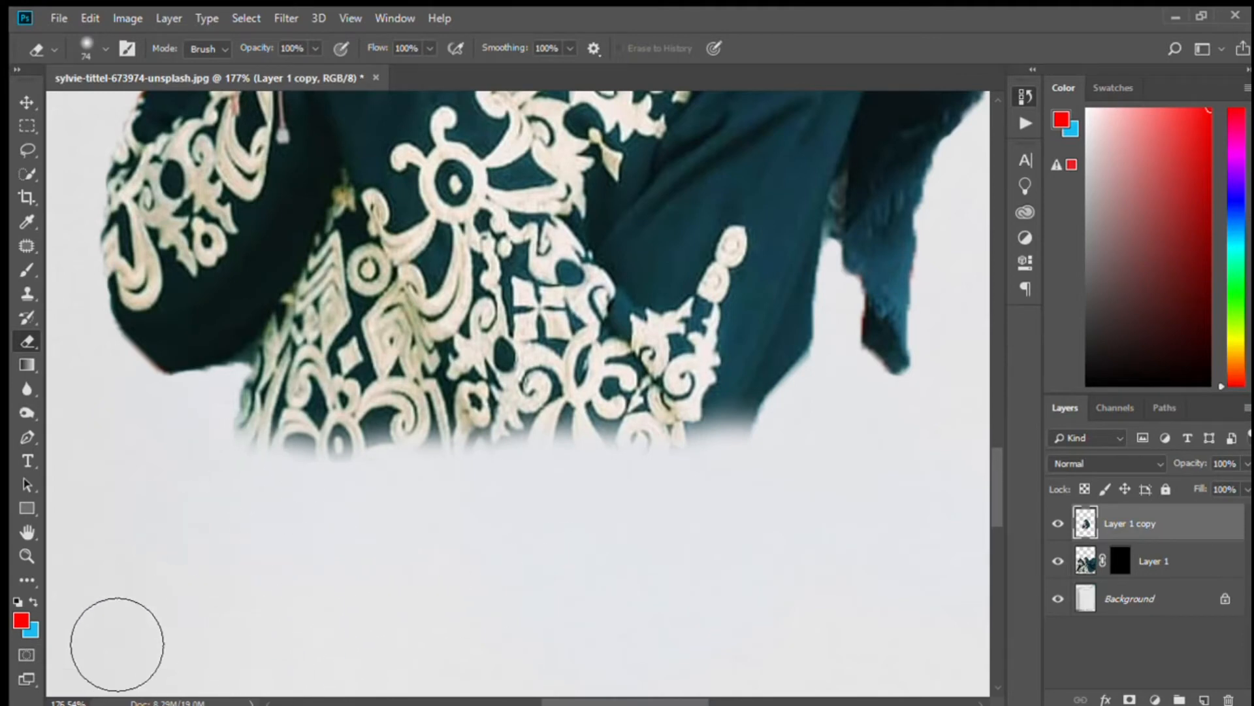
Check the faded lower edge of the dress up close and against the whole figure.
{"action": "left_click", "coordinate": [26, 556]}
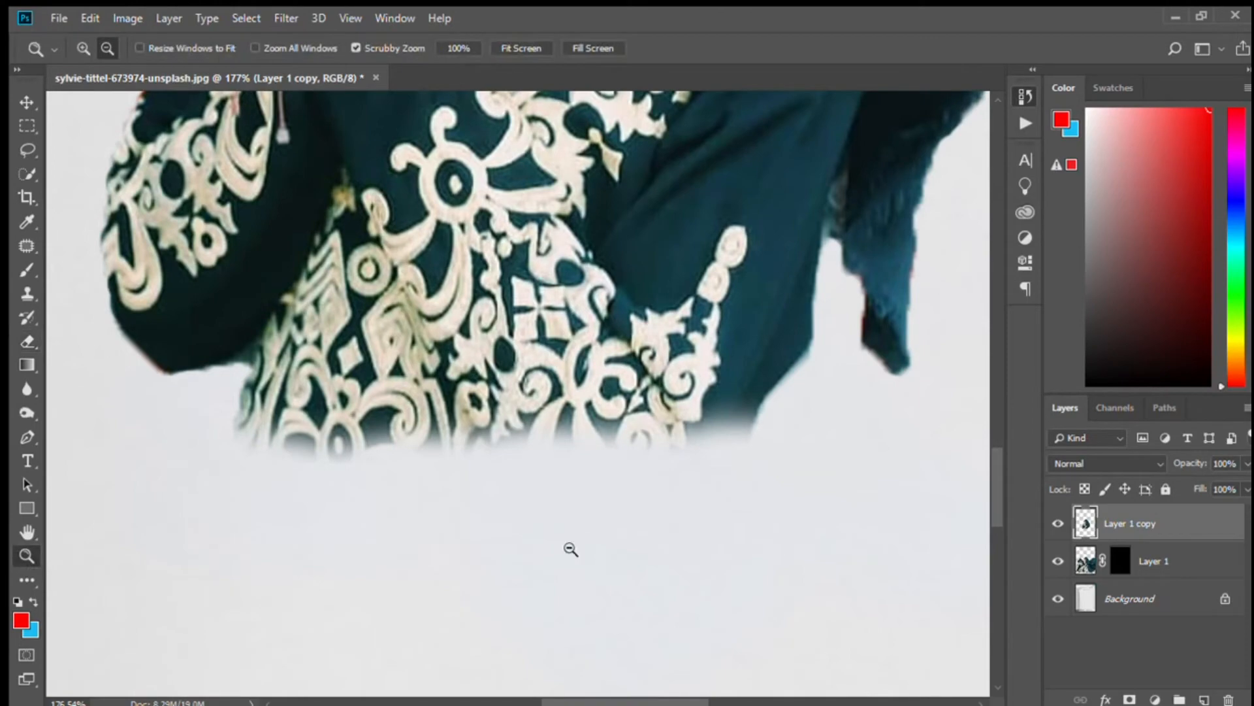
{"action": "left_click_drag", "start_coordinate": [614, 555], "coordinate": [468, 532]}
{"action": "left_click_drag", "start_coordinate": [655, 560], "coordinate": [742, 561]}
{"action": "left_click_drag", "start_coordinate": [618, 522], "coordinate": [653, 521]}
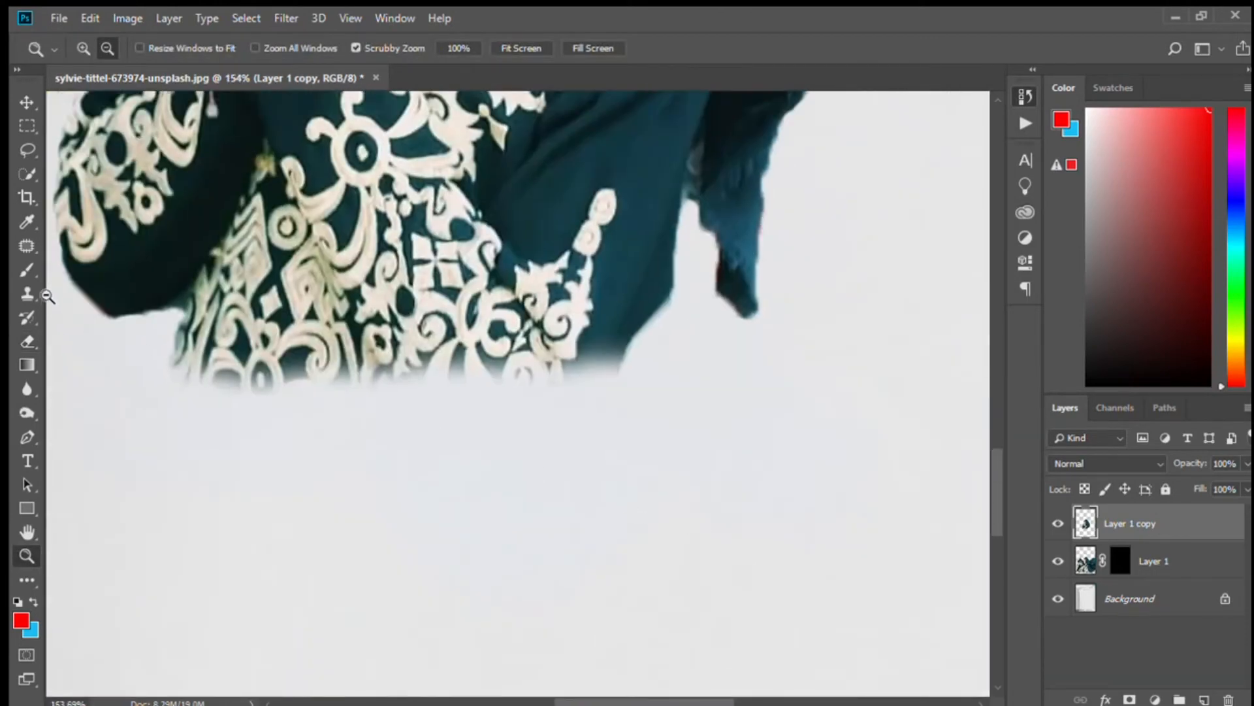
{"action": "left_click", "coordinate": [27, 342]}
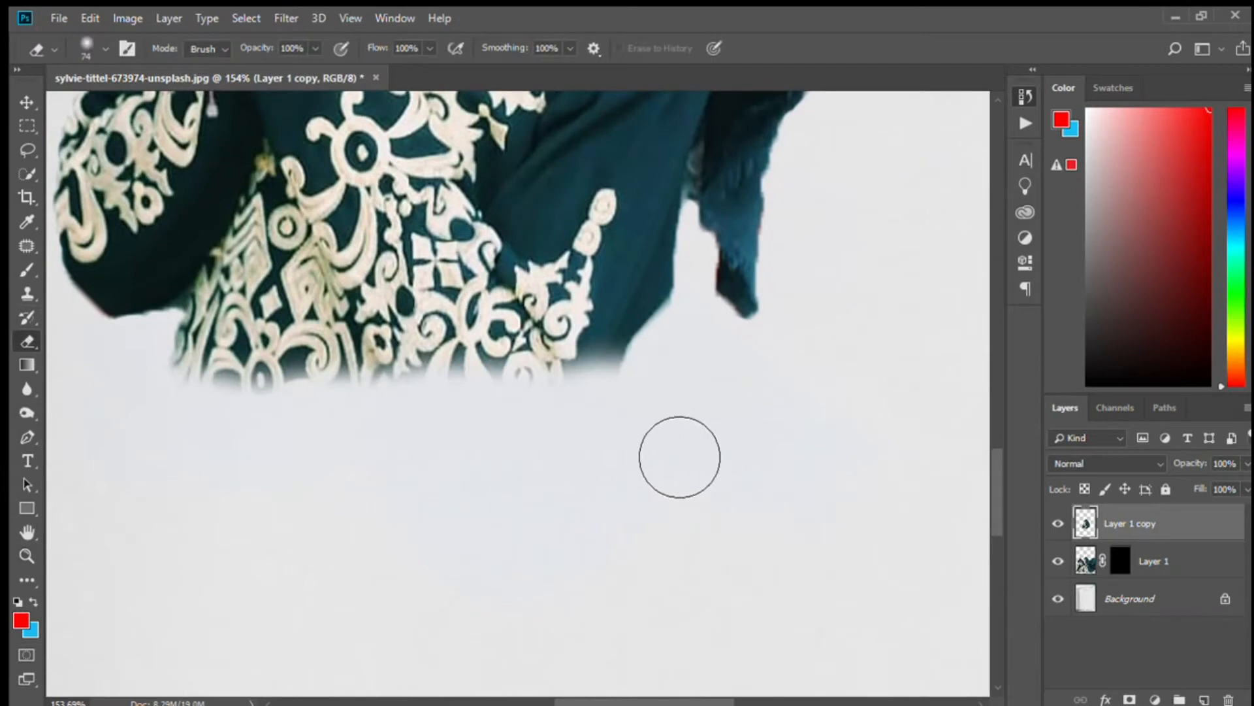
{"action": "left_click", "coordinate": [26, 555]}
{"action": "mouse_move", "coordinate": [591, 476]}
{"action": "left_mouse_down"}
{"action": "mouse_move", "coordinate": [412, 479]}
{"action": "mouse_move", "coordinate": [505, 490]}
{"action": "left_mouse_up"}
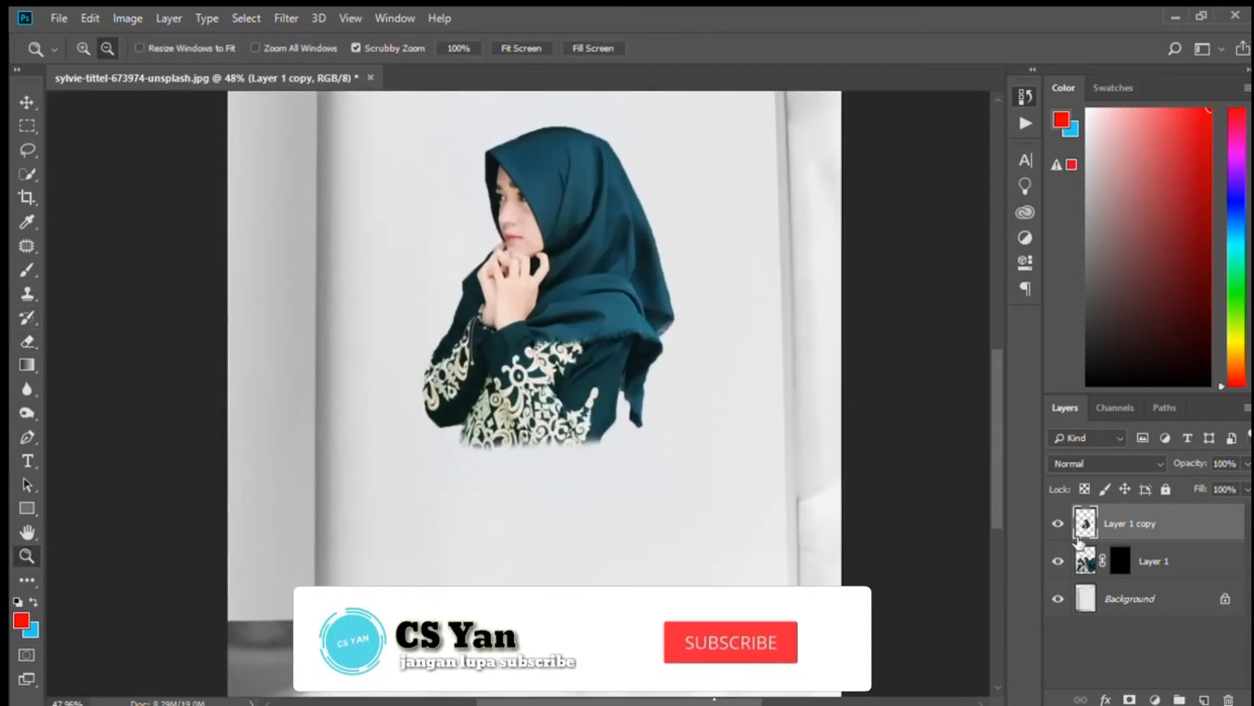
Paint white on Layer 1's mask with a strand-shaped brush at size 507 to reveal fabric strands below the dress's centre and right side.
{"action": "left_click", "coordinate": [1128, 568]}
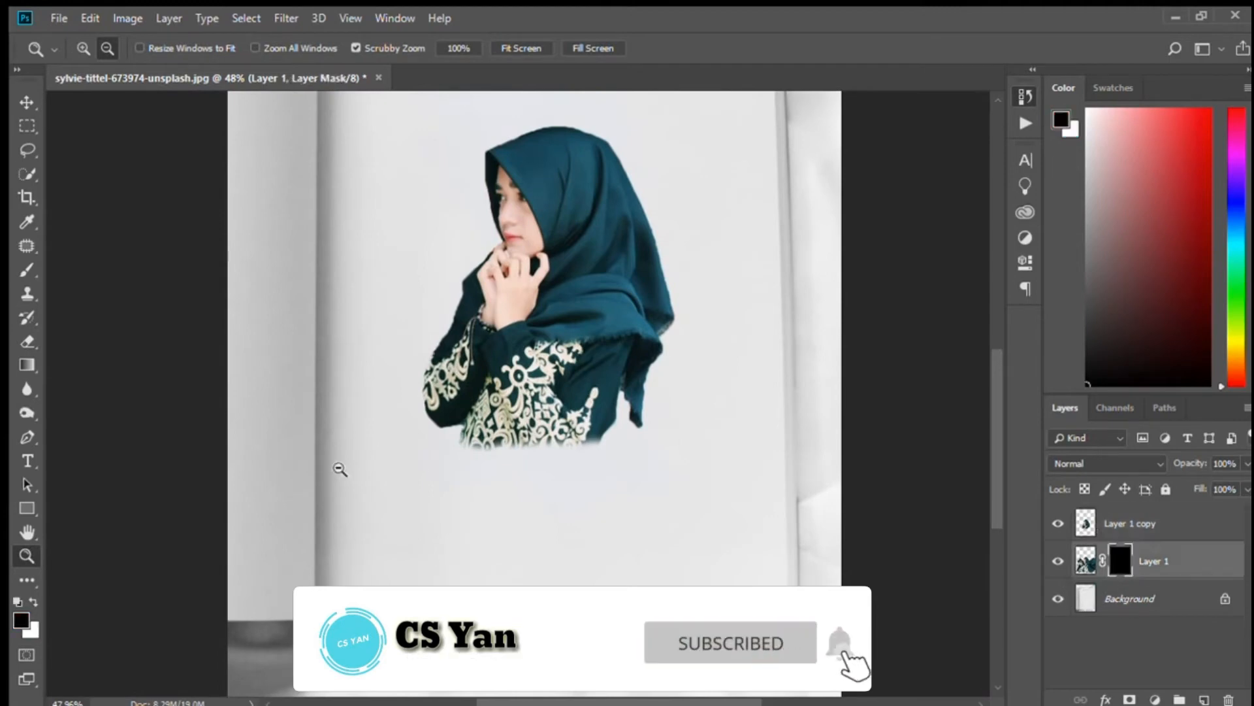
{"action": "left_click", "coordinate": [25, 269]}
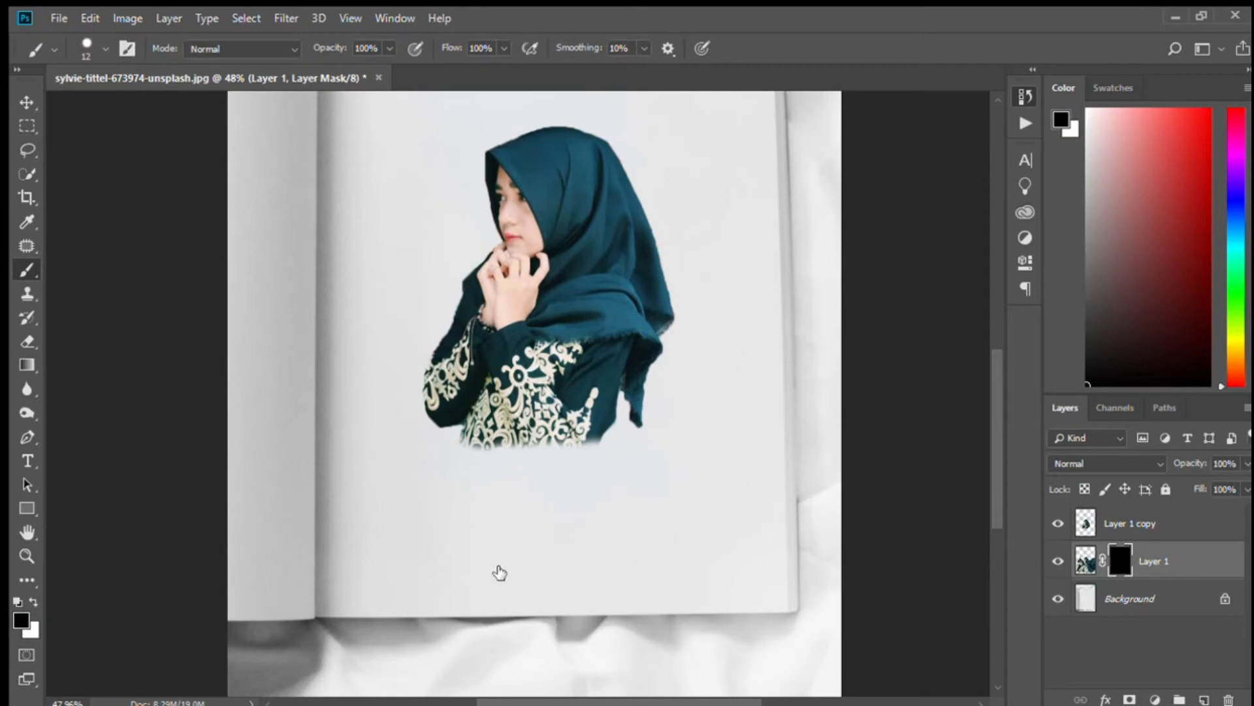
{"action": "double_click", "coordinate": [514, 602]}
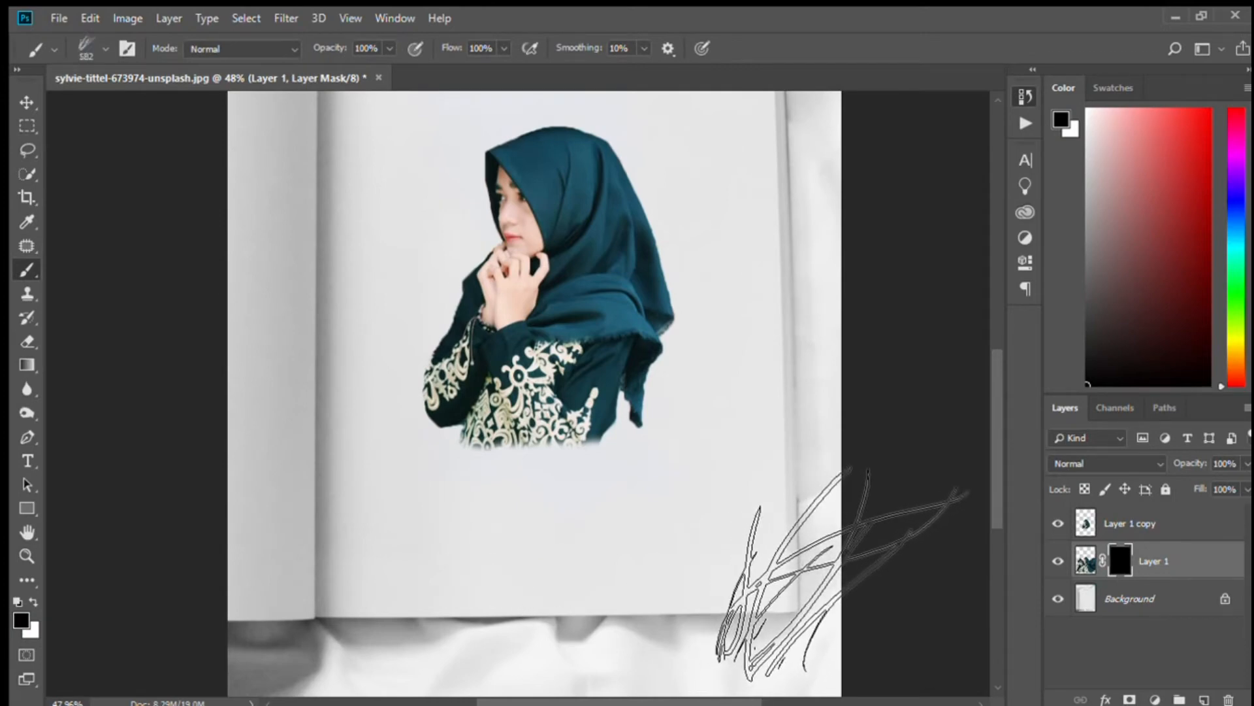
{"action": "right_click", "coordinate": [578, 497], "text": "alt"}
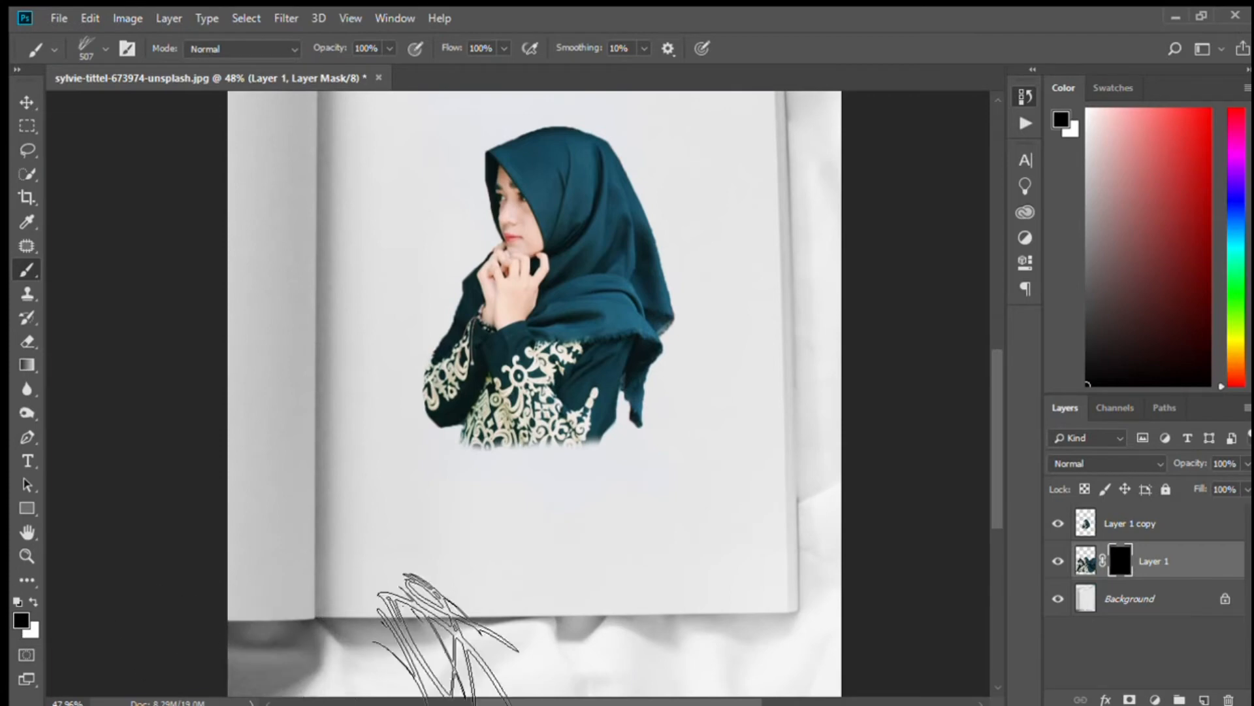
{"action": "left_click", "coordinate": [33, 601]}
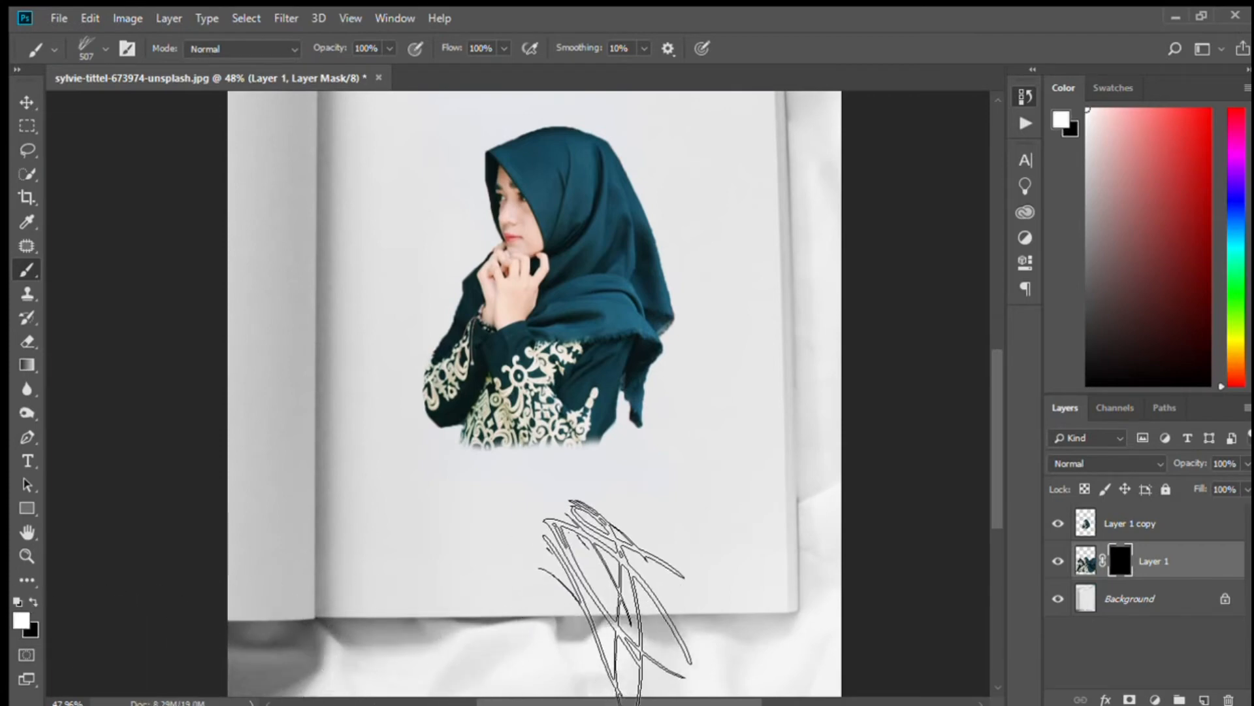
{"action": "left_click", "coordinate": [624, 601]}
{"action": "key", "text": "ctrl+z"}
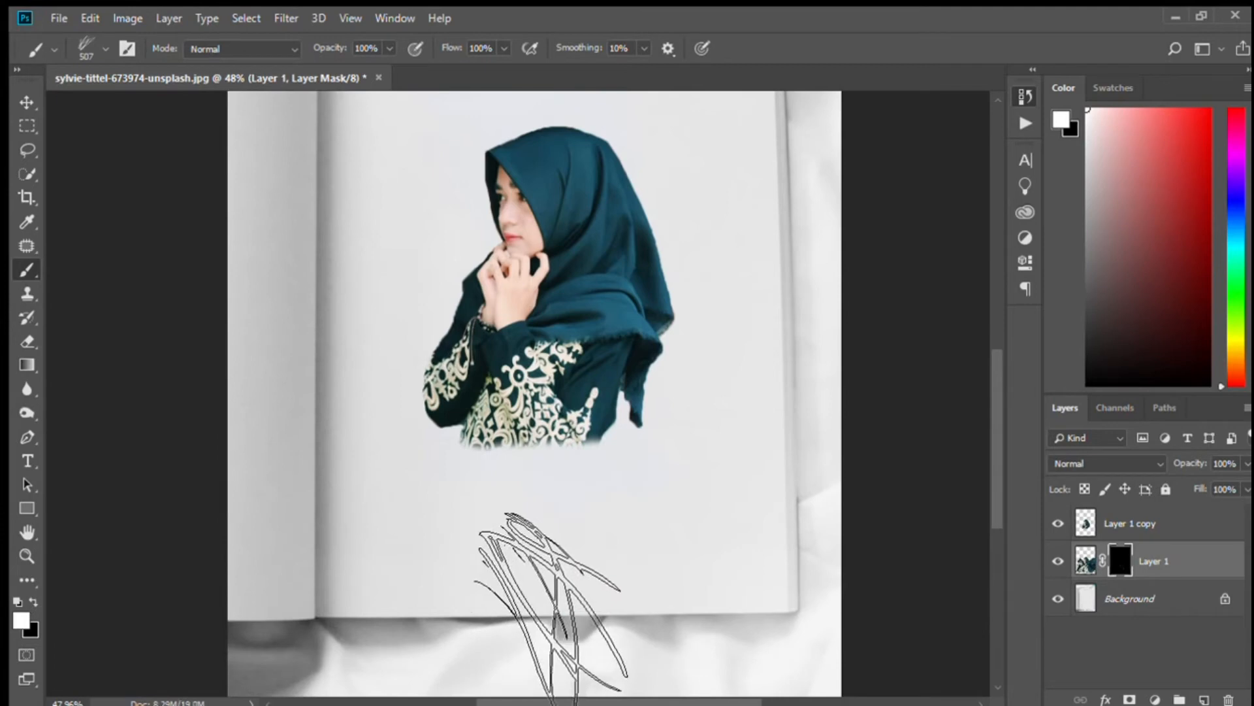
{"action": "key", "text": "ctrl+z"}
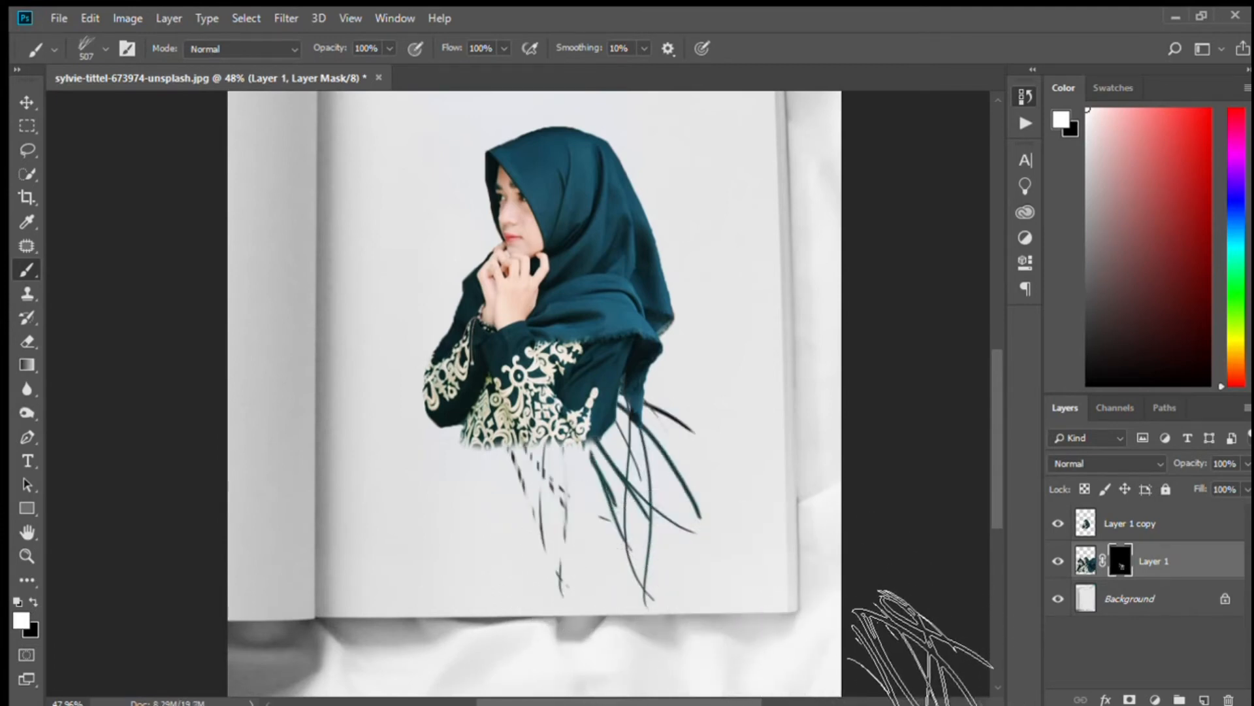
{"action": "left_click", "coordinate": [647, 500]}
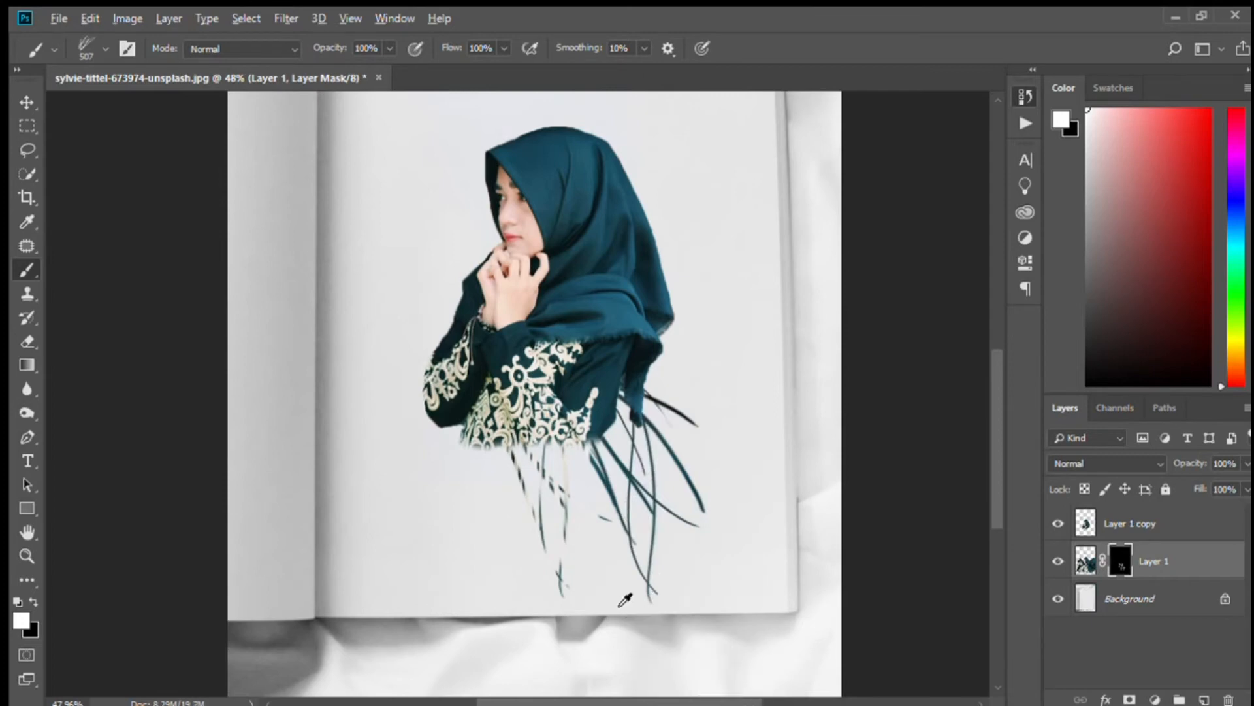
Reveal more strands below the dress's left side and centre on Layer 1's mask, using strand brushes at sizes 440 and 569.
{"action": "key", "text": "bracketleft"}
{"action": "left_click", "coordinate": [425, 509]}
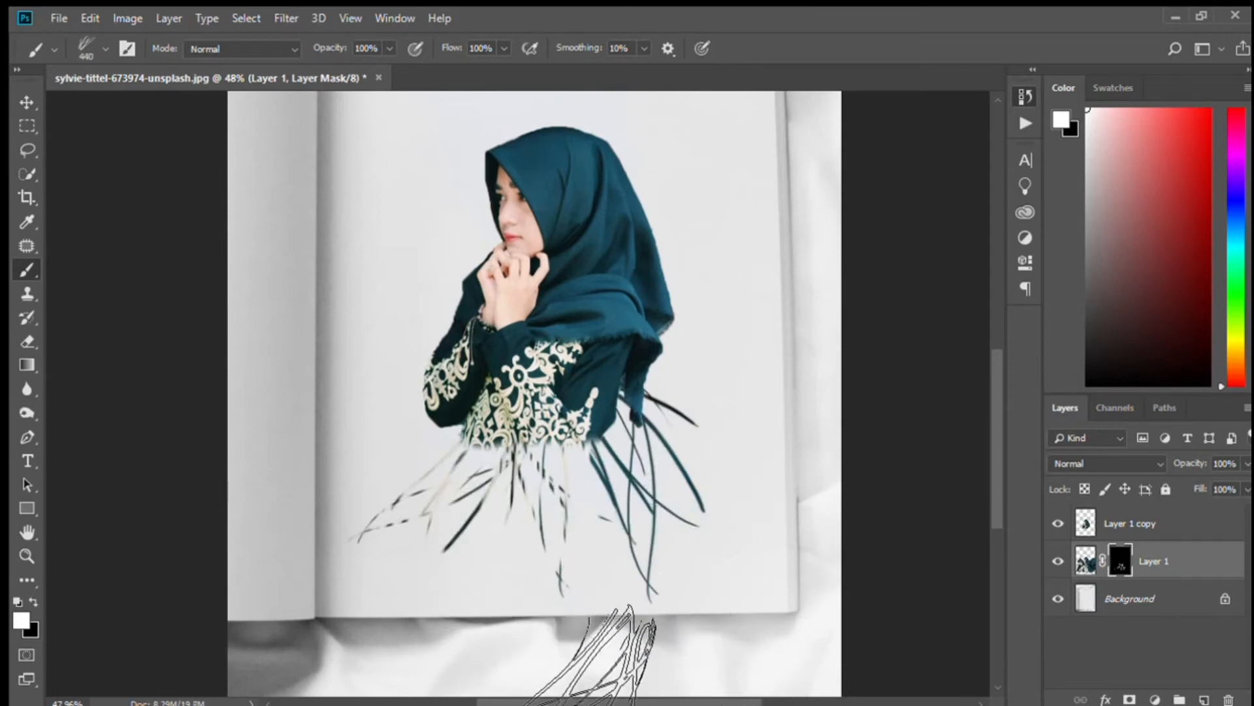
{"action": "left_click", "coordinate": [504, 478]}
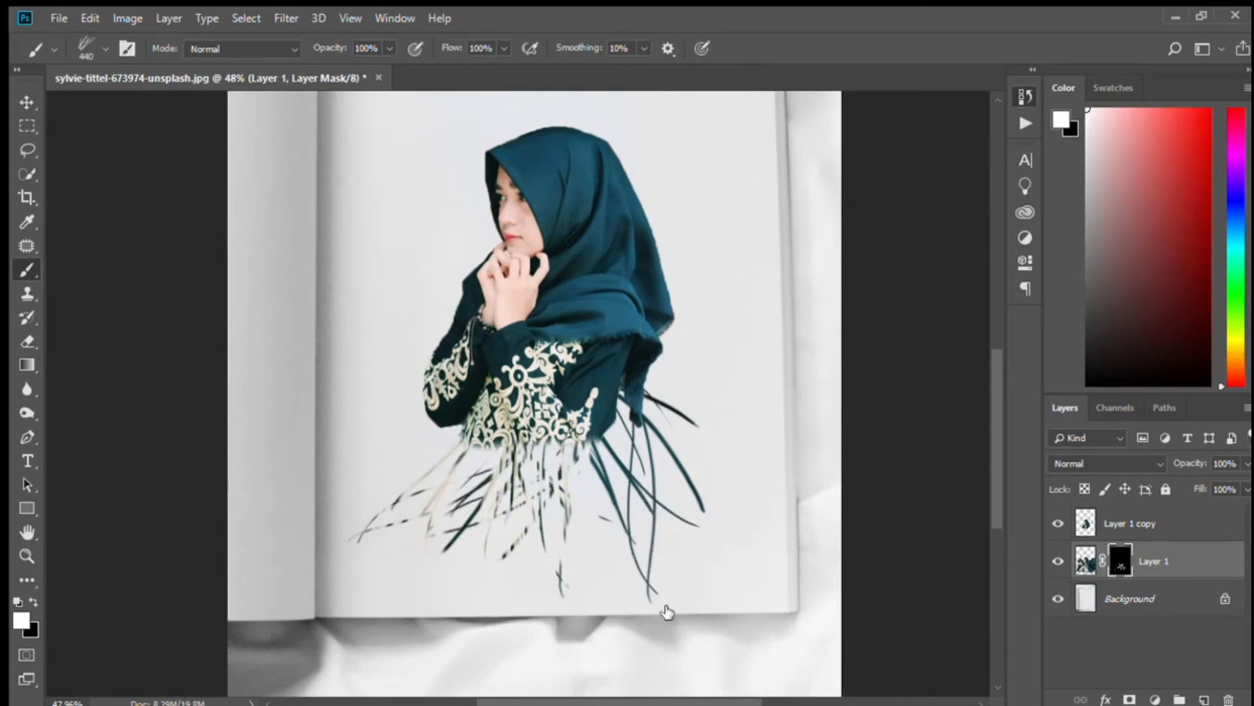
{"action": "mouse_move", "coordinate": [509, 489]}
{"action": "left_mouse_down"}
{"action": "mouse_move", "coordinate": [431, 446]}
{"action": "mouse_move", "coordinate": [481, 449]}
{"action": "left_mouse_up"}
{"action": "left_click", "coordinate": [490, 482]}
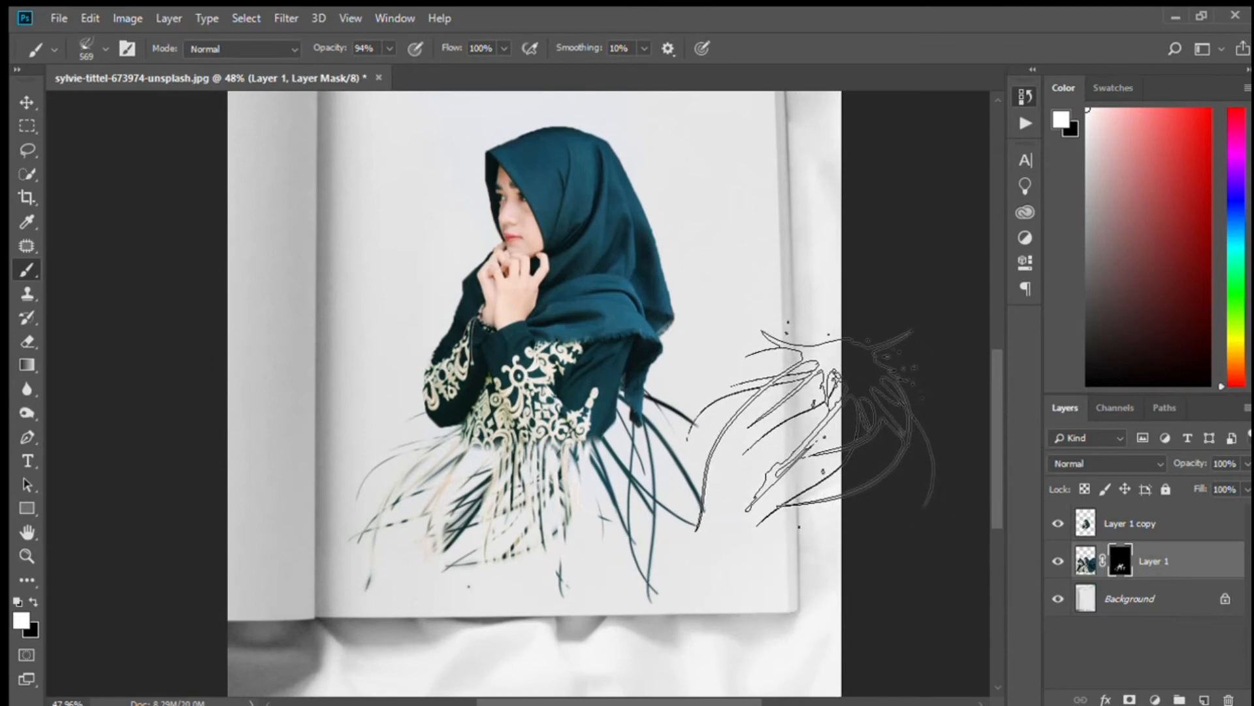
{"action": "left_click", "coordinate": [725, 307]}
{"action": "key", "text": "ctrl+z"}
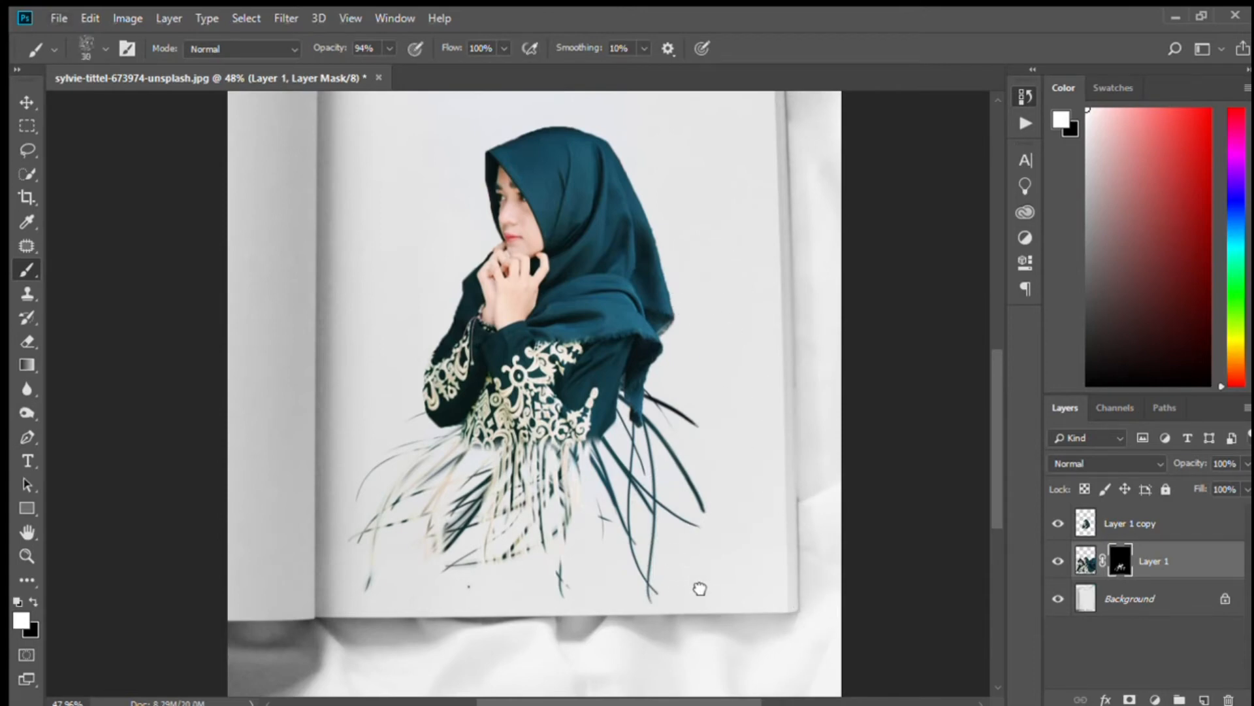
Switch to a particle splatter brush at size 1527 and undo a trial stamp on Layer 1's mask.
{"action": "key", "text": "period"}
{"action": "key", "text": "period"}
{"action": "key", "text": "period"}
{"action": "key", "text": "period"}
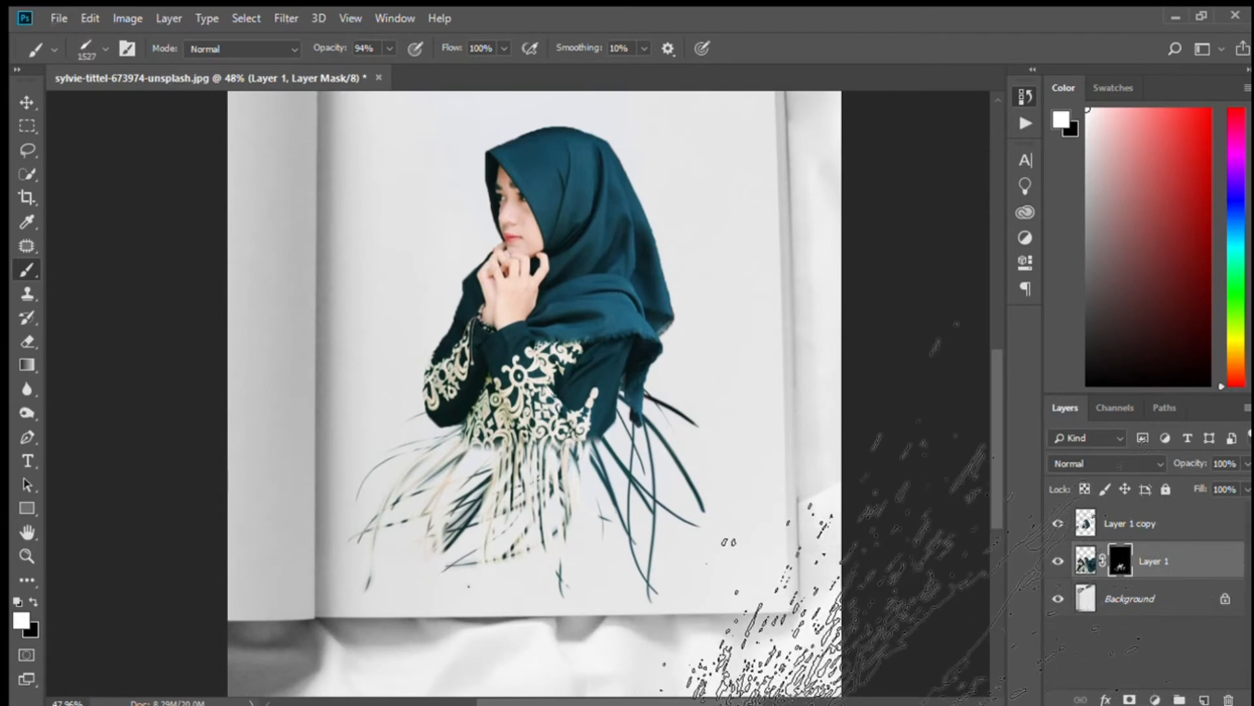
{"action": "left_click", "coordinate": [575, 359]}
{"action": "key", "text": "ctrl+z"}
Try revealing splattered clothing around the woman on Layer 1's mask with the splatter brush at size 2045, and undo the stamp.
{"action": "scroll", "coordinate": [966, 653], "scroll_direction": "up", "scroll_amount": 1}
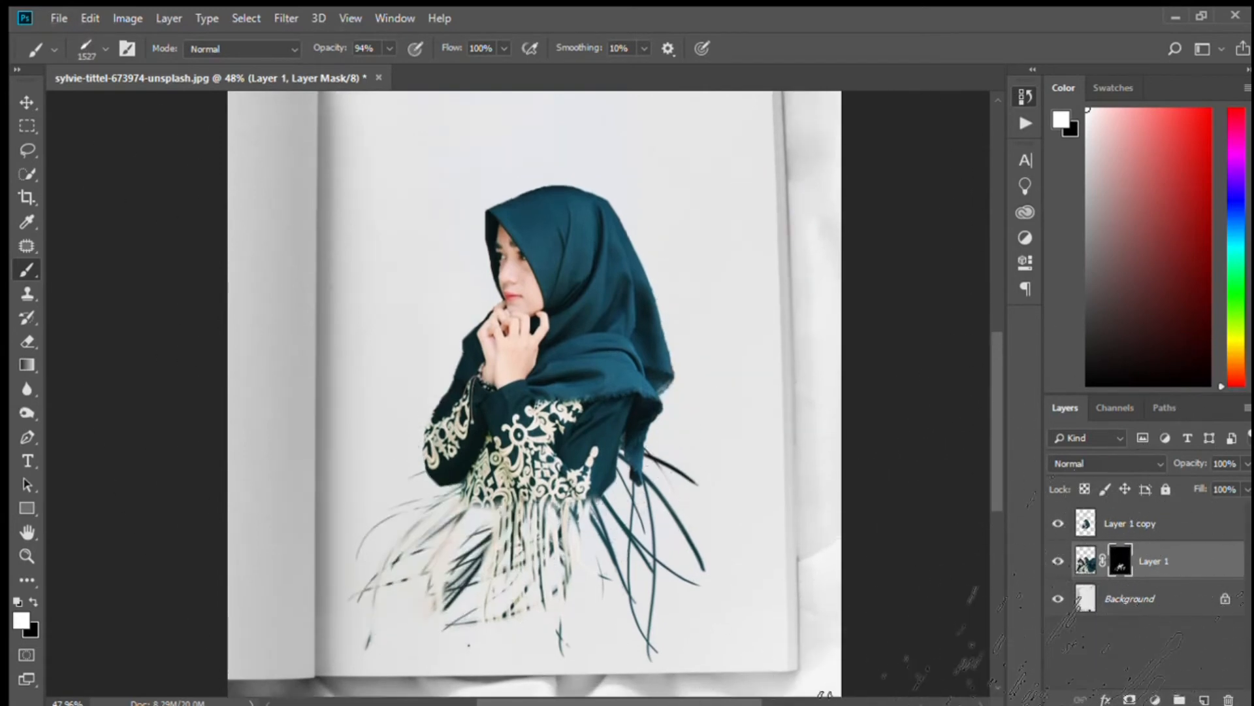
{"action": "scroll", "coordinate": [980, 680], "scroll_direction": "up", "scroll_amount": 3}
{"action": "left_click_drag", "start_coordinate": [694, 366], "coordinate": [527, 382]}
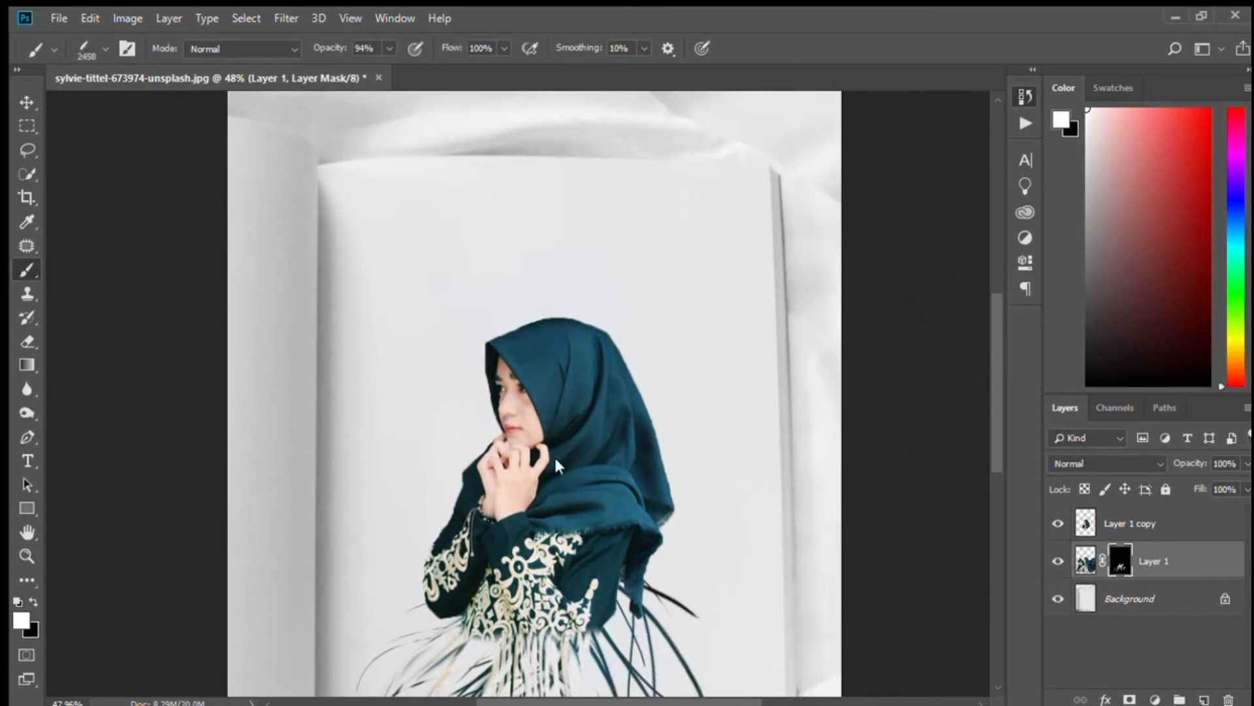
{"action": "left_click_drag", "start_coordinate": [534, 406], "coordinate": [405, 406]}
{"action": "left_click", "coordinate": [546, 575]}
{"action": "scroll", "coordinate": [546, 575], "scroll_direction": "down", "scroll_amount": 3}
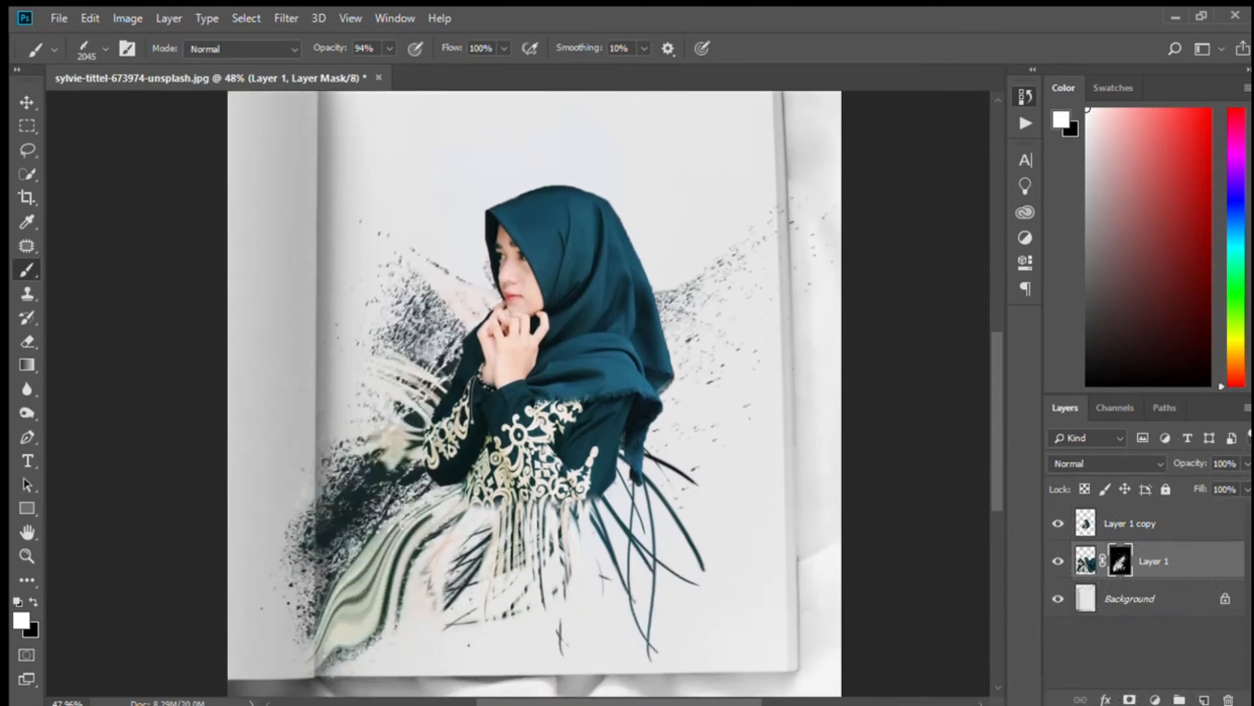
{"action": "scroll", "coordinate": [935, 591], "scroll_direction": "down", "scroll_amount": 2}
{"action": "key", "text": "ctrl+z"}
Reveal splattered fabric particles around the woman and below the dress on Layer 1's mask, with the splatter brush at size 1599.
{"action": "scroll", "coordinate": [936, 591], "scroll_direction": "up", "scroll_amount": 2}
{"action": "scroll", "coordinate": [534, 393], "scroll_direction": "up", "scroll_amount": 1}
{"action": "left_click_drag", "start_coordinate": [706, 354], "coordinate": [646, 354]}
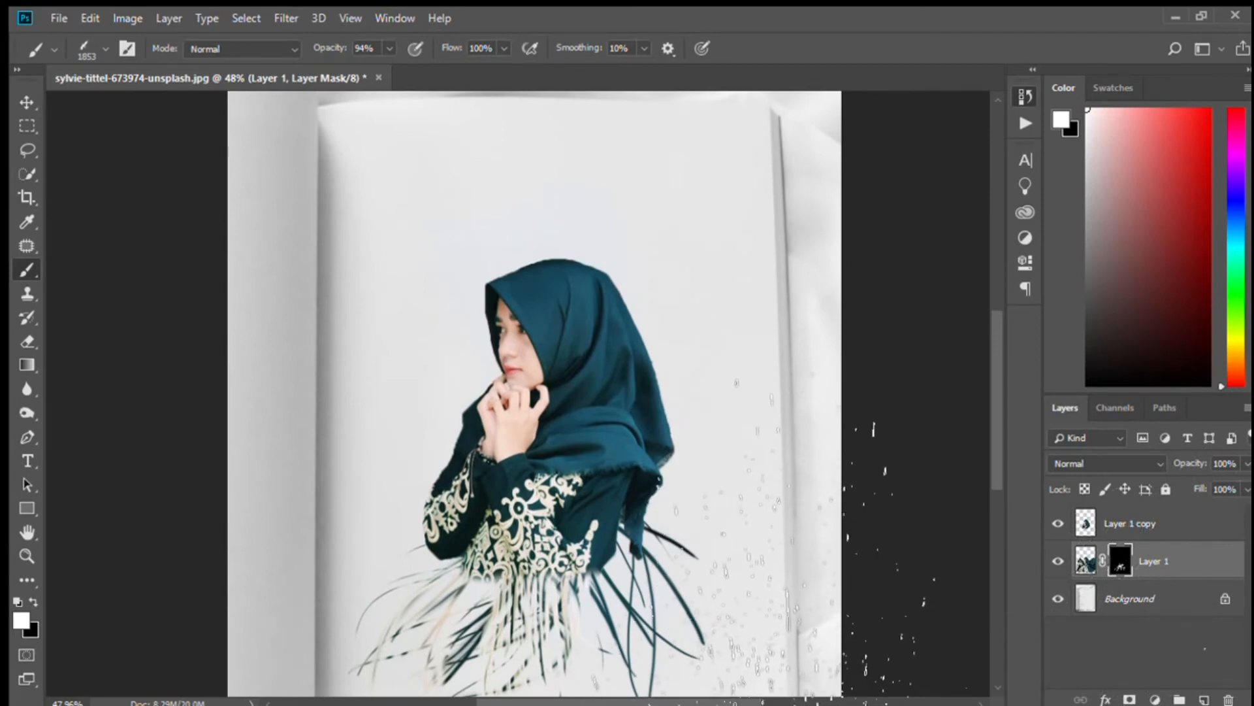
{"action": "left_click_drag", "start_coordinate": [555, 384], "coordinate": [479, 384]}
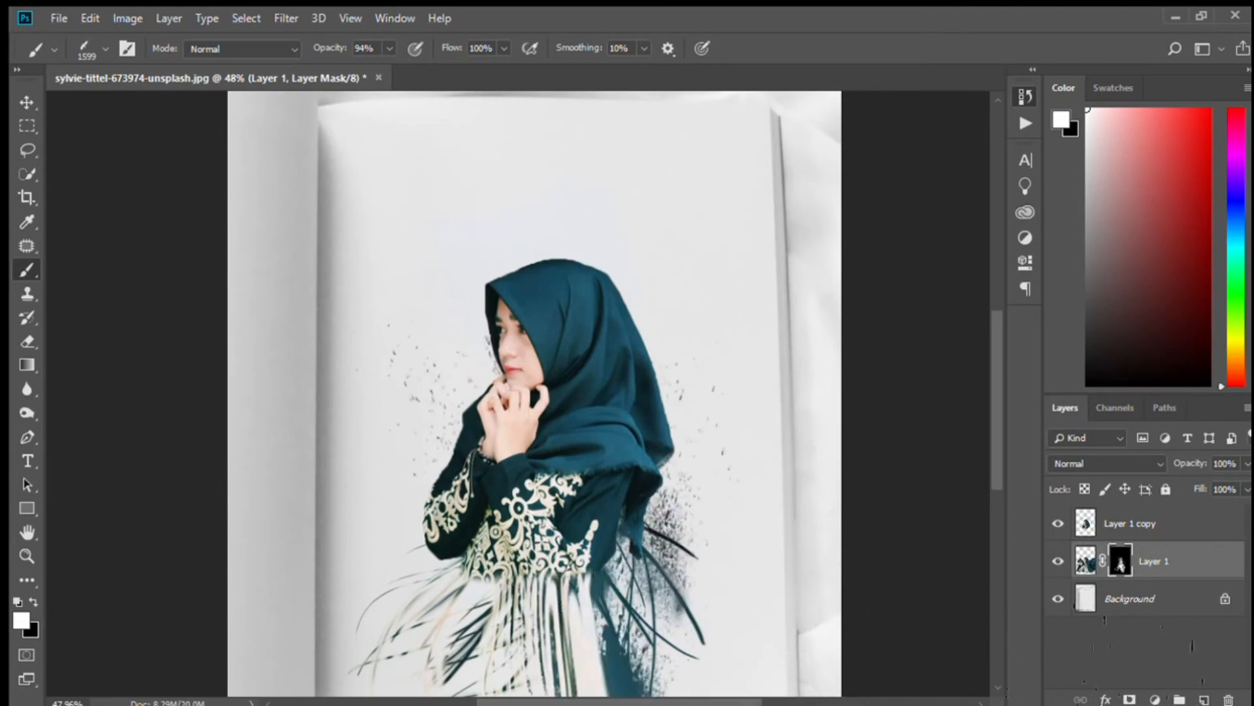
Undo the trial splatter stamps and reveal splattered fabric along the woman's right side on Layer 1's mask, with the brush at size 1599.
{"action": "key", "text": "ctrl+z"}
{"action": "scroll", "coordinate": [771, 555], "scroll_direction": "down", "scroll_amount": 5}
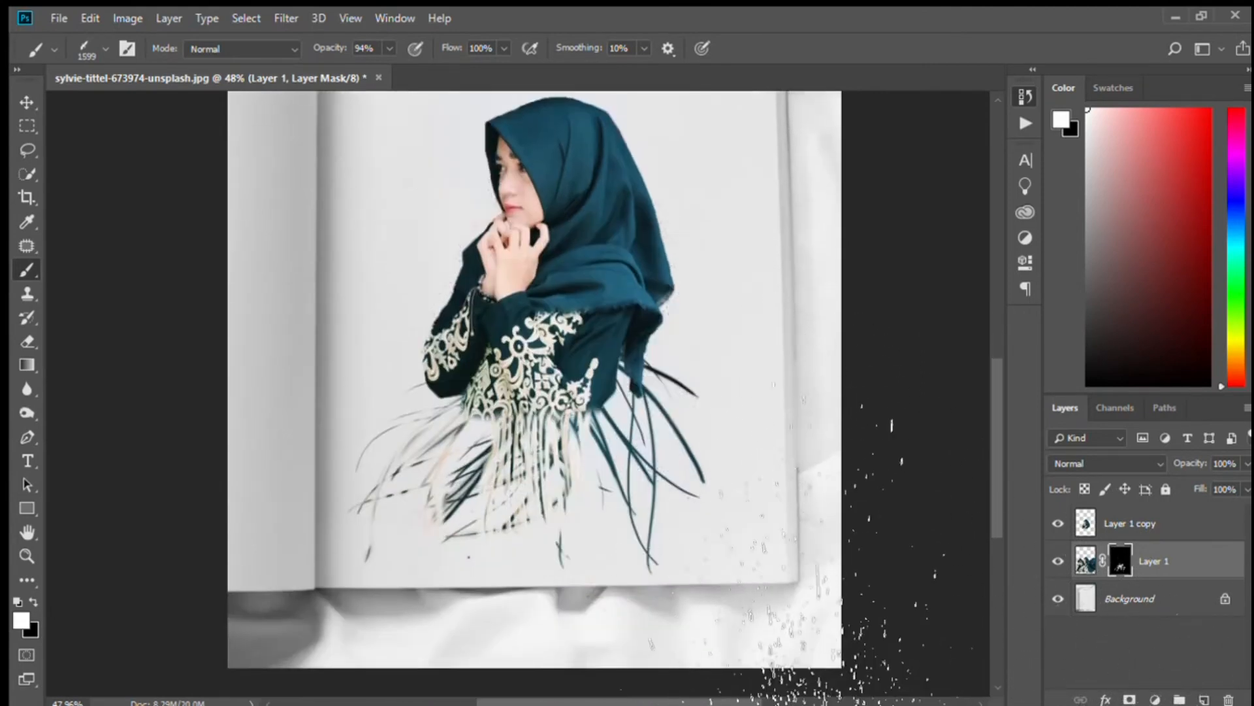
{"action": "scroll", "coordinate": [850, 555], "scroll_direction": "up", "scroll_amount": 7}
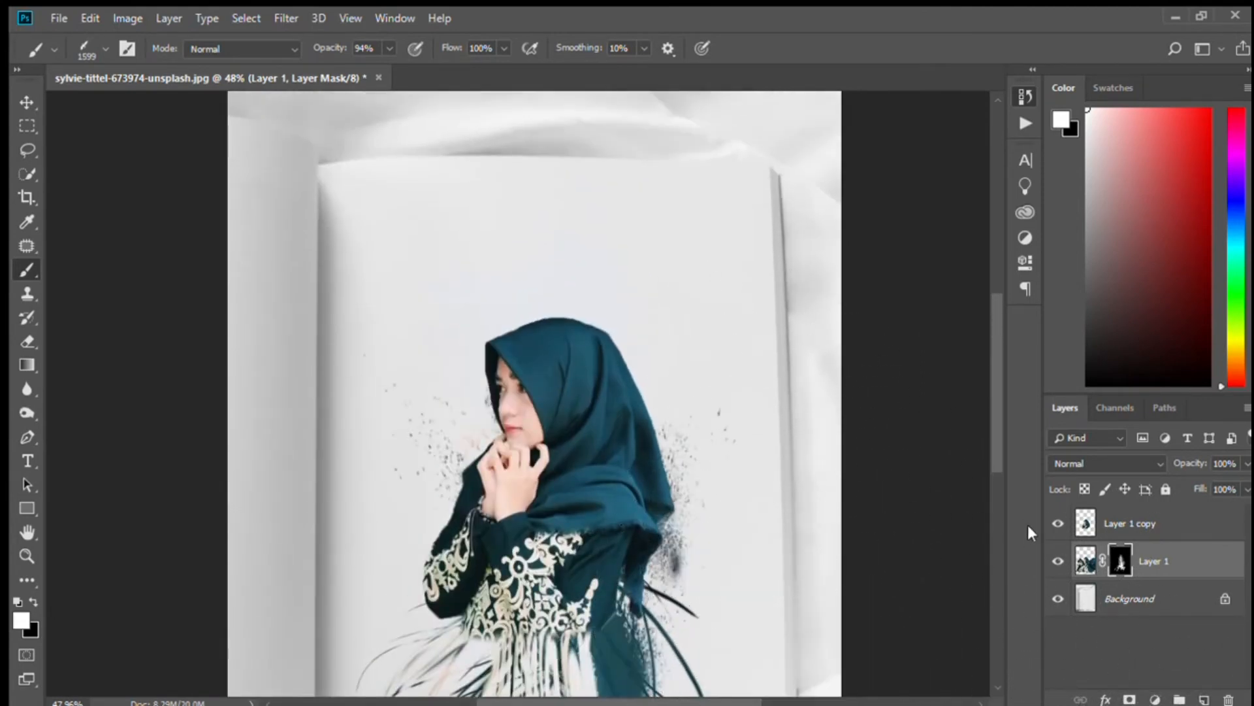
{"action": "scroll", "coordinate": [534, 393], "scroll_direction": "down", "scroll_amount": 5}
{"action": "key", "text": "ctrl+z"}
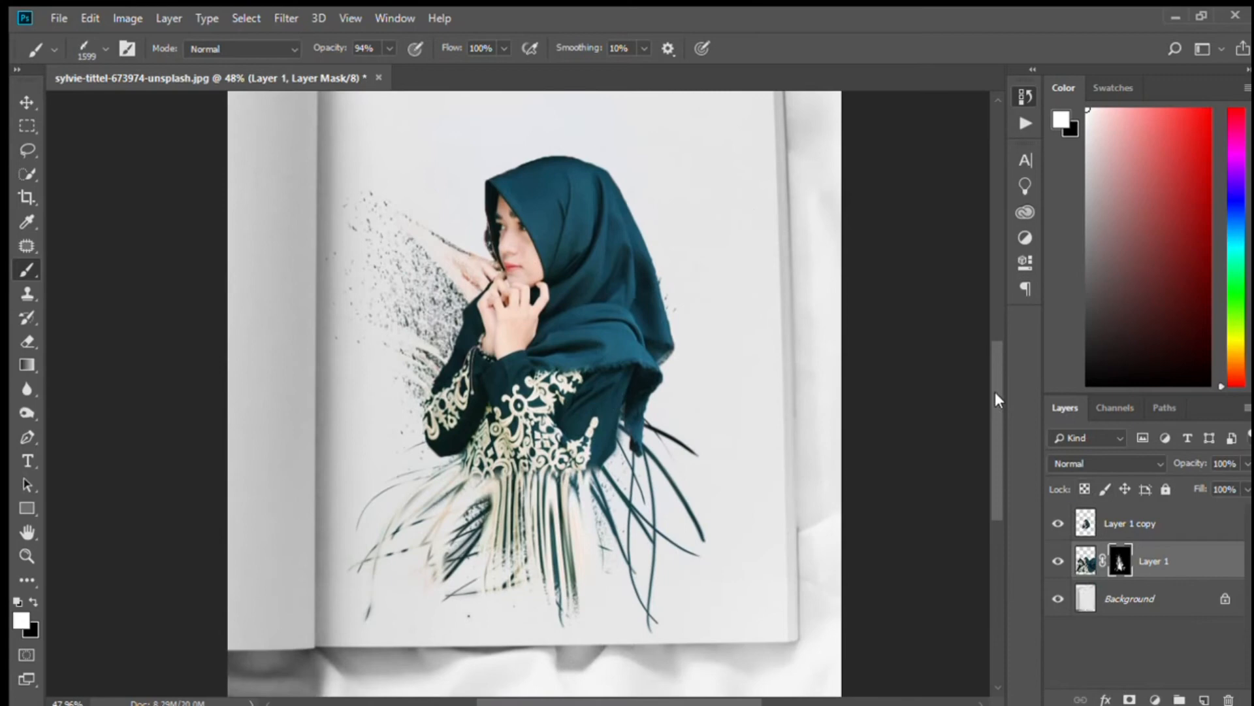
{"action": "key", "text": "ctrl+z"}
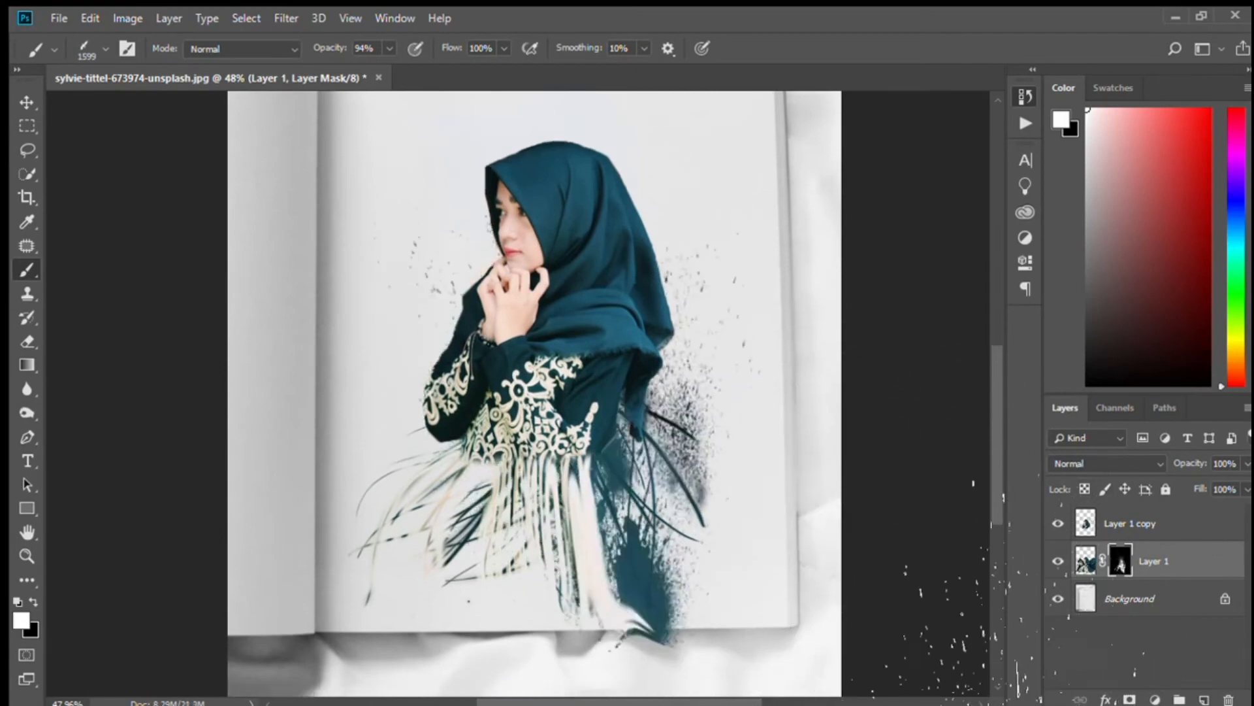
Reveal larger splatter droplets on both sides of the woman and through the skirt on Layer 1's mask, with a splatter brush at size 1620.
{"action": "scroll", "coordinate": [947, 588], "scroll_direction": "down", "scroll_amount": 2}
{"action": "scroll", "coordinate": [948, 588], "scroll_direction": "up", "scroll_amount": 1}
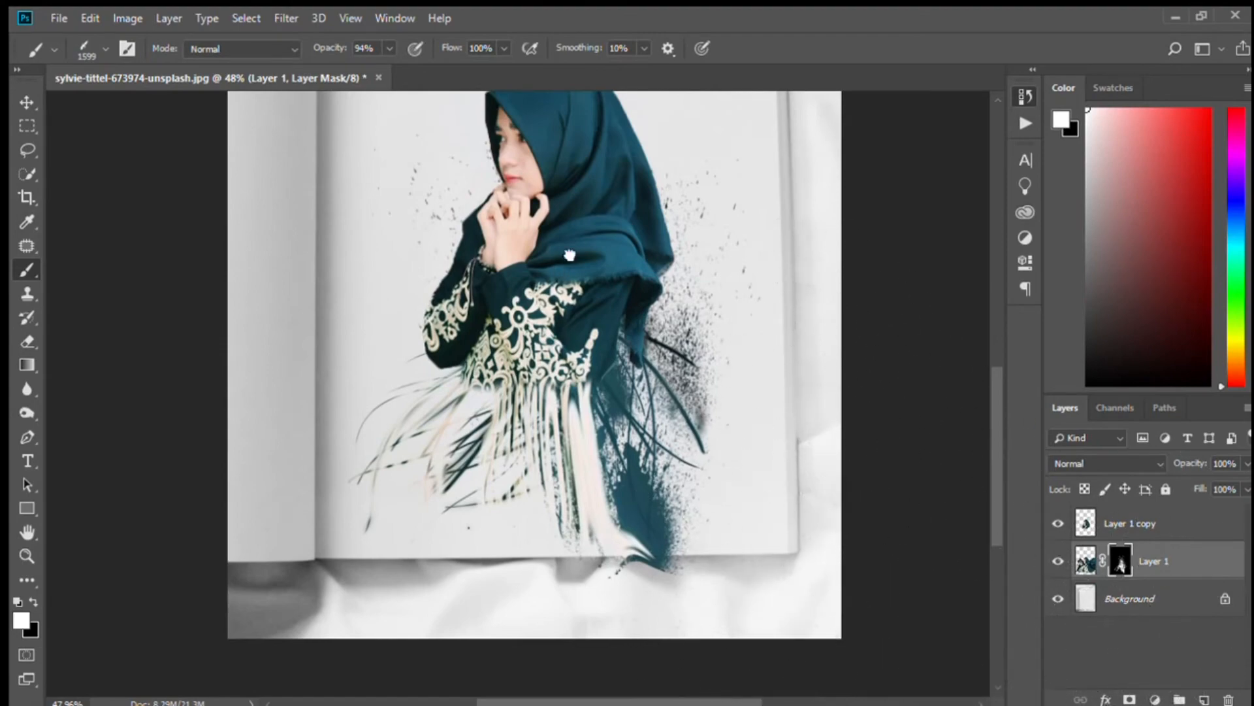
{"action": "left_click_drag", "start_coordinate": [570, 255], "coordinate": [366, 249]}
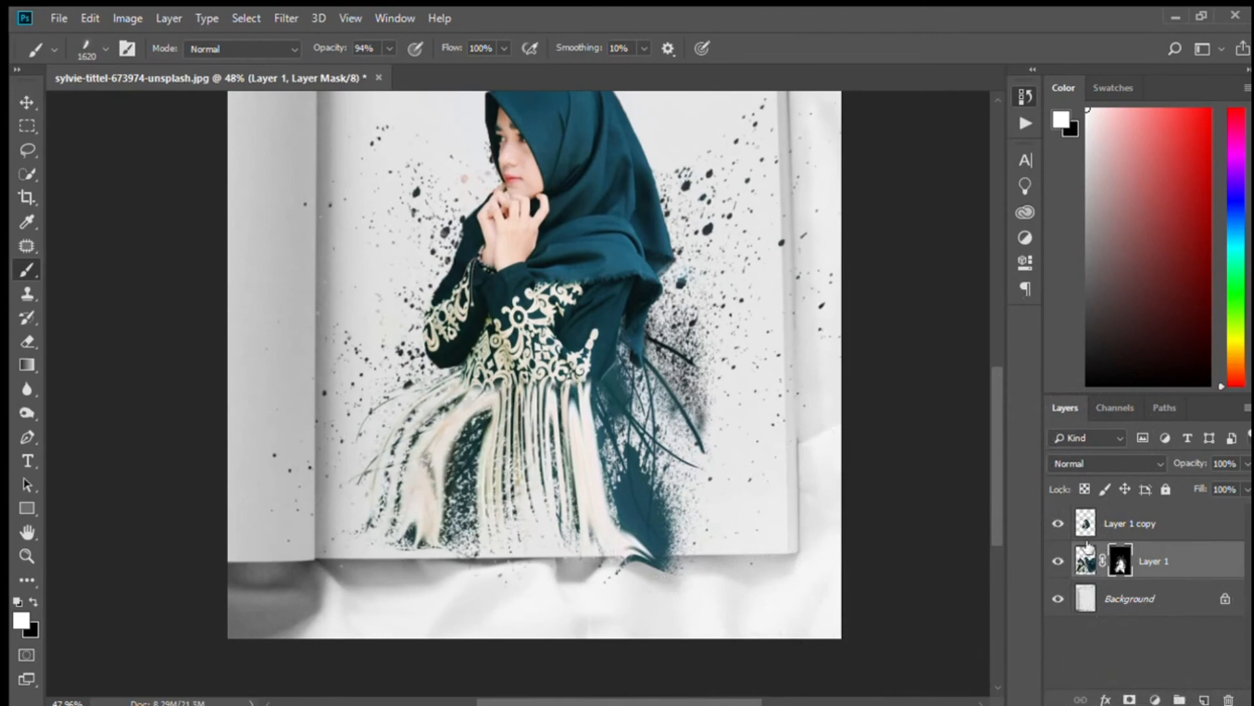
{"action": "scroll", "coordinate": [810, 601], "scroll_direction": "up", "scroll_amount": 5}
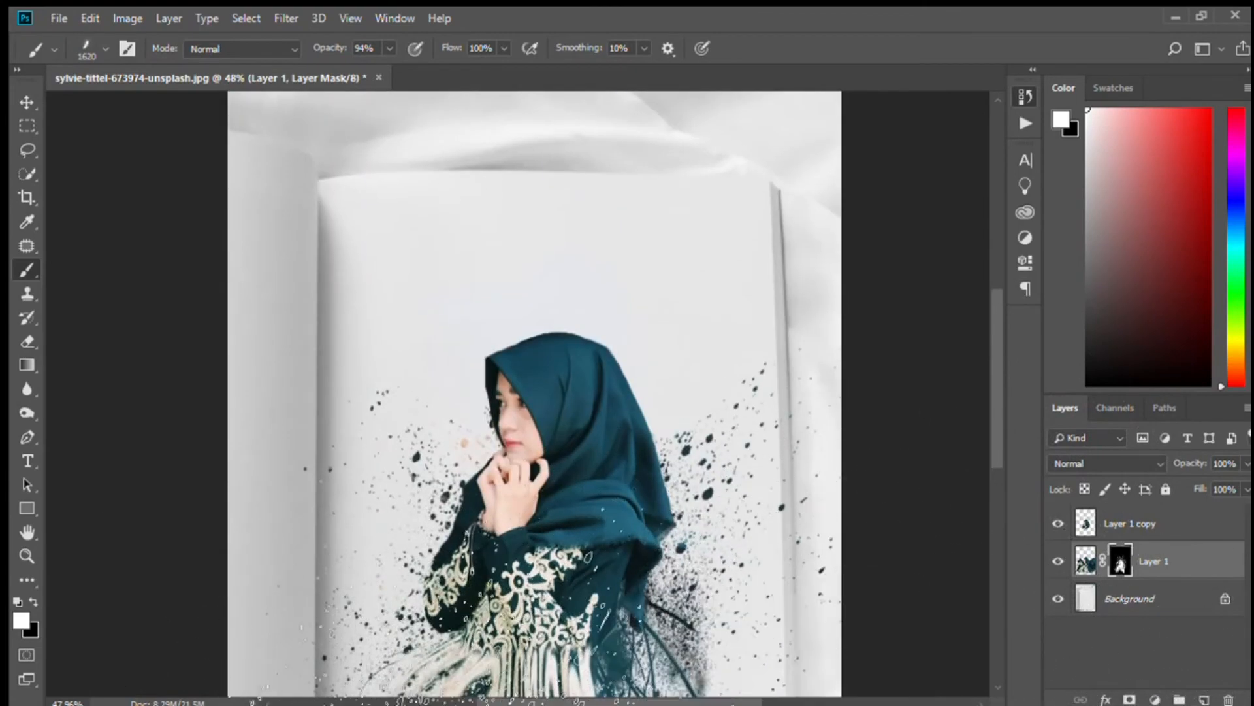
Examine the splattered composition as a whole and the strands of the lower dress up close.
{"action": "left_click", "coordinate": [26, 555]}
{"action": "left_click_drag", "start_coordinate": [542, 499], "coordinate": [415, 484]}
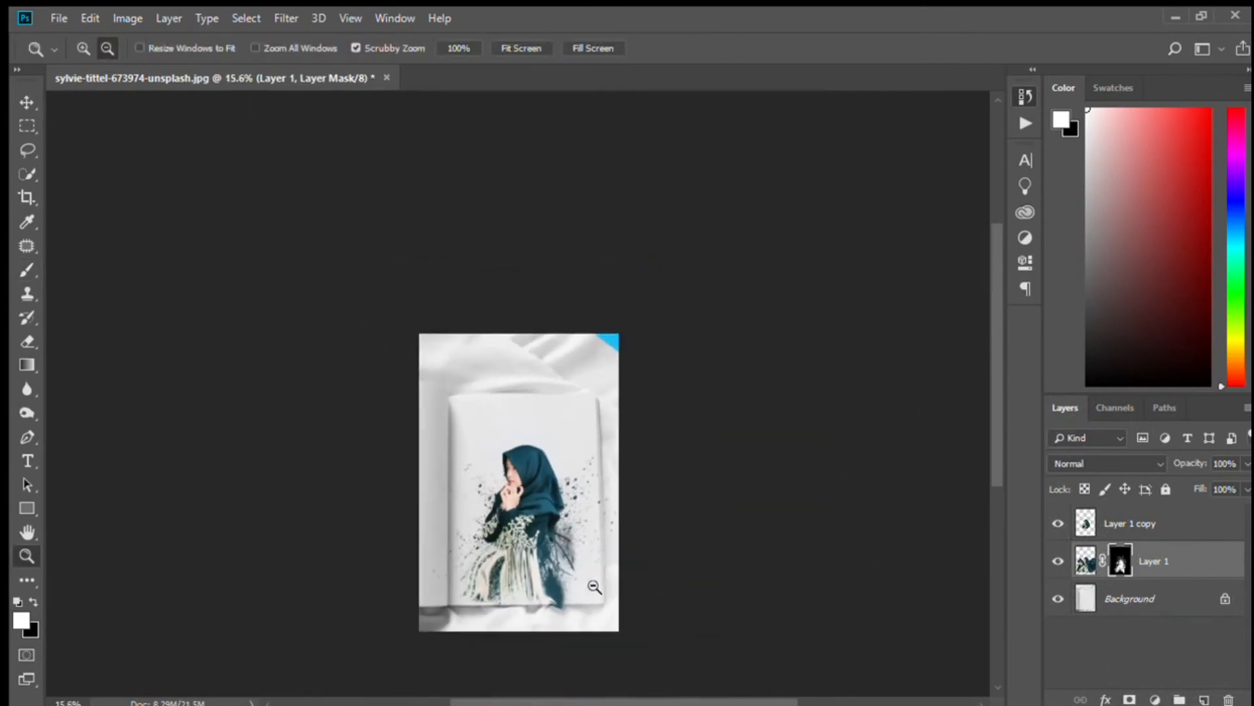
{"action": "scroll", "coordinate": [535, 556], "scroll_direction": "up", "scroll_amount": 1}
{"action": "left_click_drag", "start_coordinate": [544, 601], "coordinate": [686, 601]}
{"action": "scroll", "coordinate": [554, 572], "scroll_direction": "down", "scroll_amount": 3}
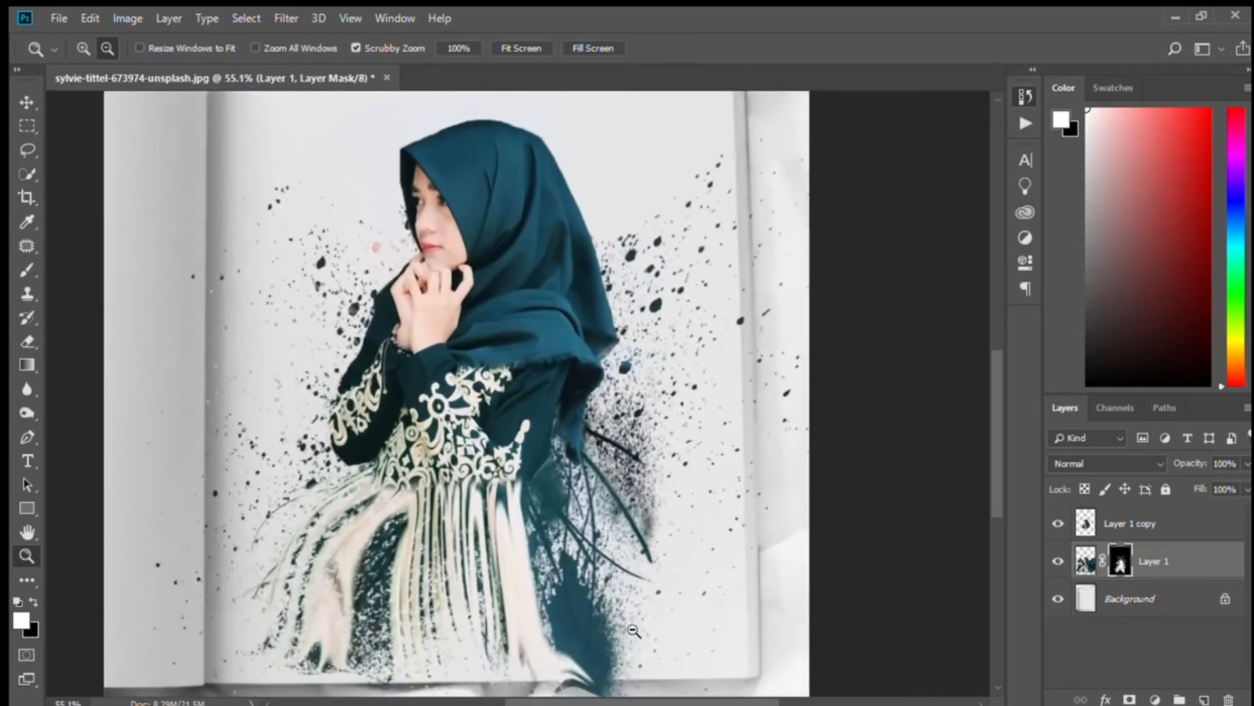
{"action": "scroll", "coordinate": [554, 573], "scroll_direction": "up", "scroll_amount": 4}
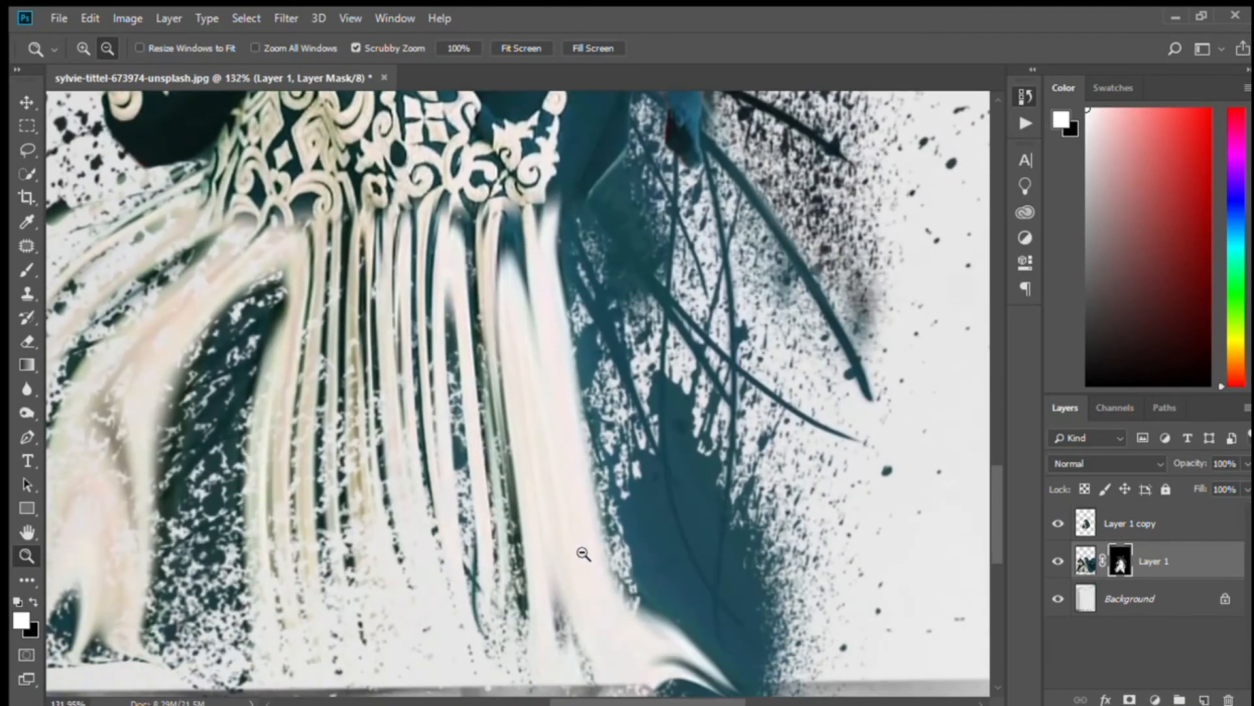
{"action": "scroll", "coordinate": [395, 540], "scroll_direction": "up", "scroll_amount": 2}
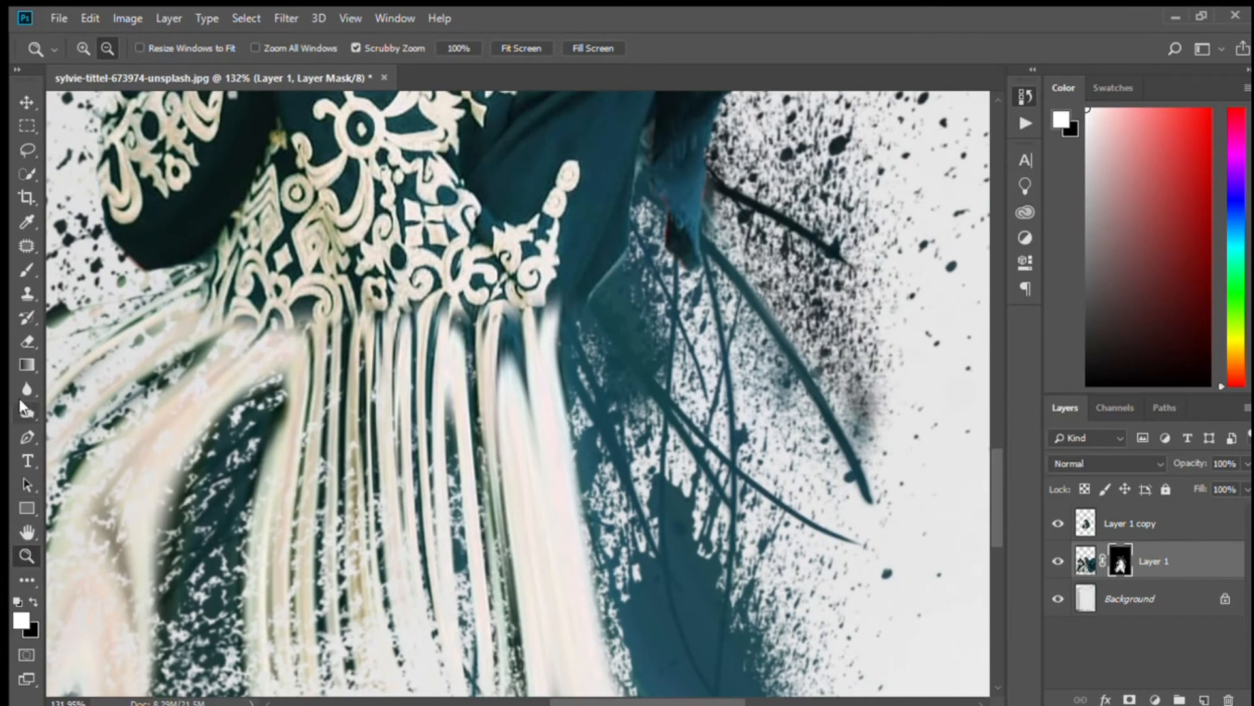
Try breaking up the skirt strands on Layer 1's mask with the splatter brush in black at size 1620, and undo the stamp.
{"action": "key", "text": "b"}
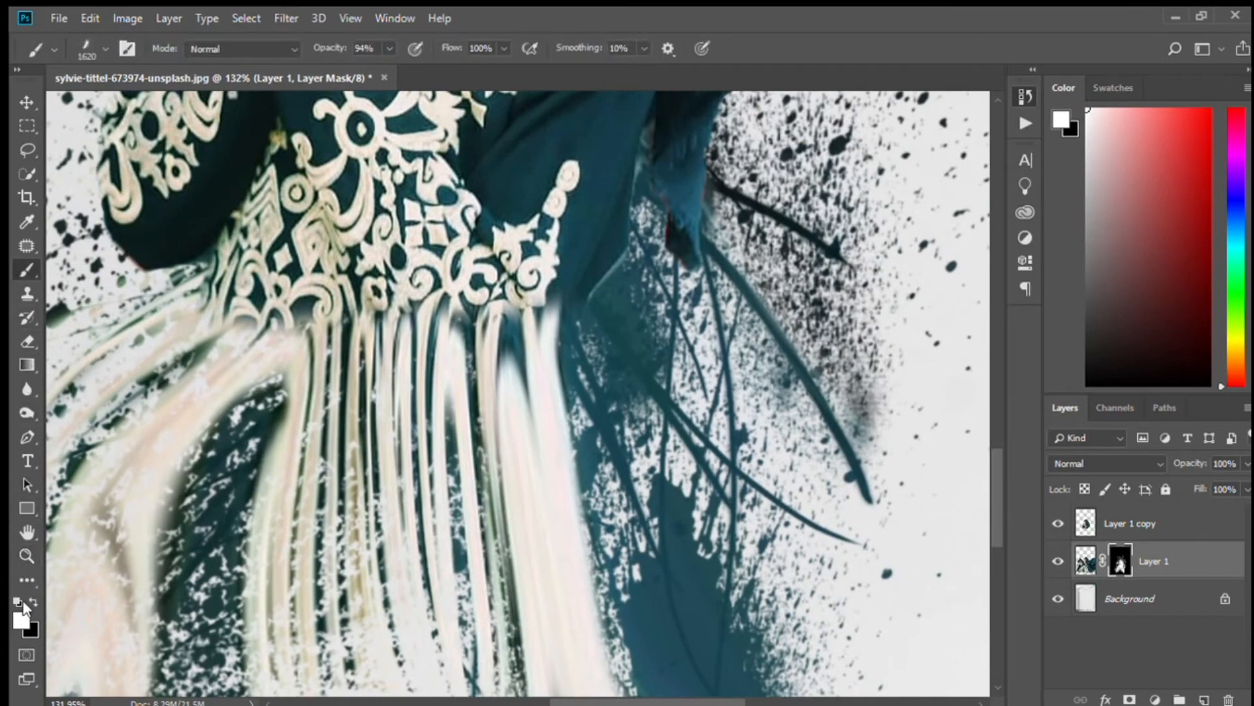
{"action": "mouse_move", "coordinate": [477, 463]}
{"action": "left_mouse_down"}
{"action": "mouse_move", "coordinate": [489, 521]}
{"action": "mouse_move", "coordinate": [314, 455]}
{"action": "mouse_move", "coordinate": [299, 483]}
{"action": "left_mouse_up"}
{"action": "left_click", "coordinate": [26, 556]}
{"action": "scroll", "coordinate": [218, 514], "scroll_direction": "down", "scroll_amount": 6}
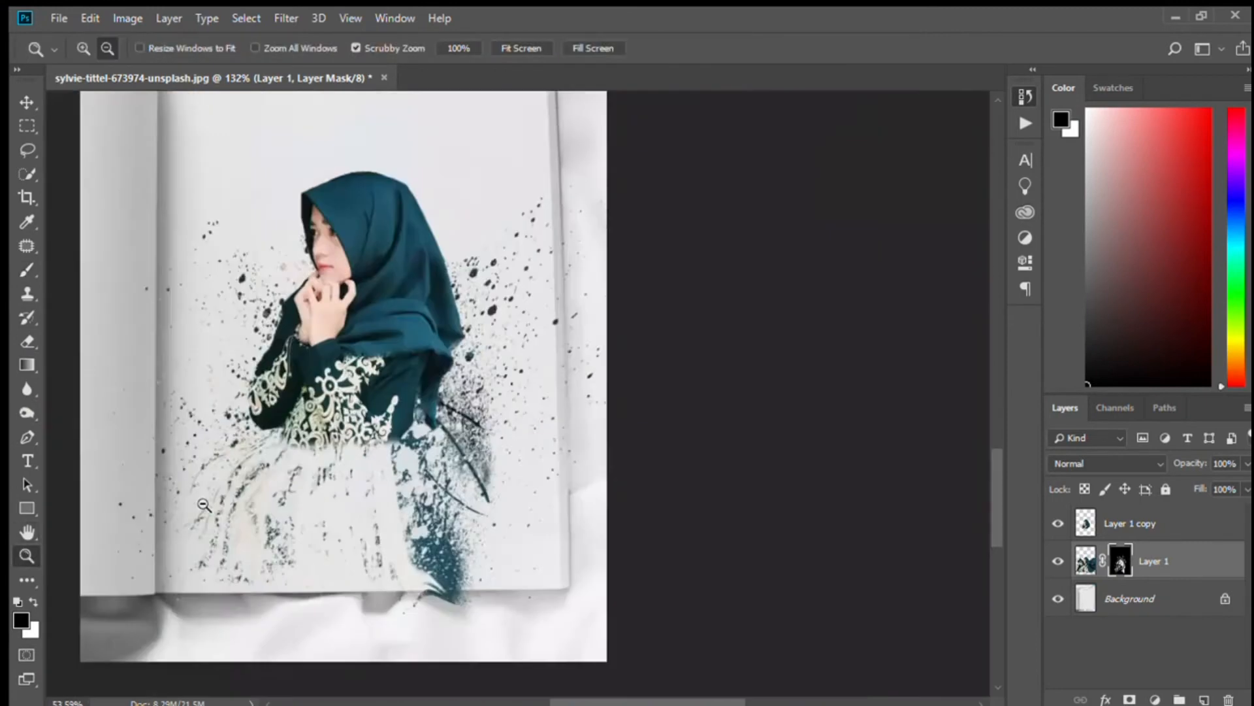
{"action": "key", "text": "ctrl+alt+z"}
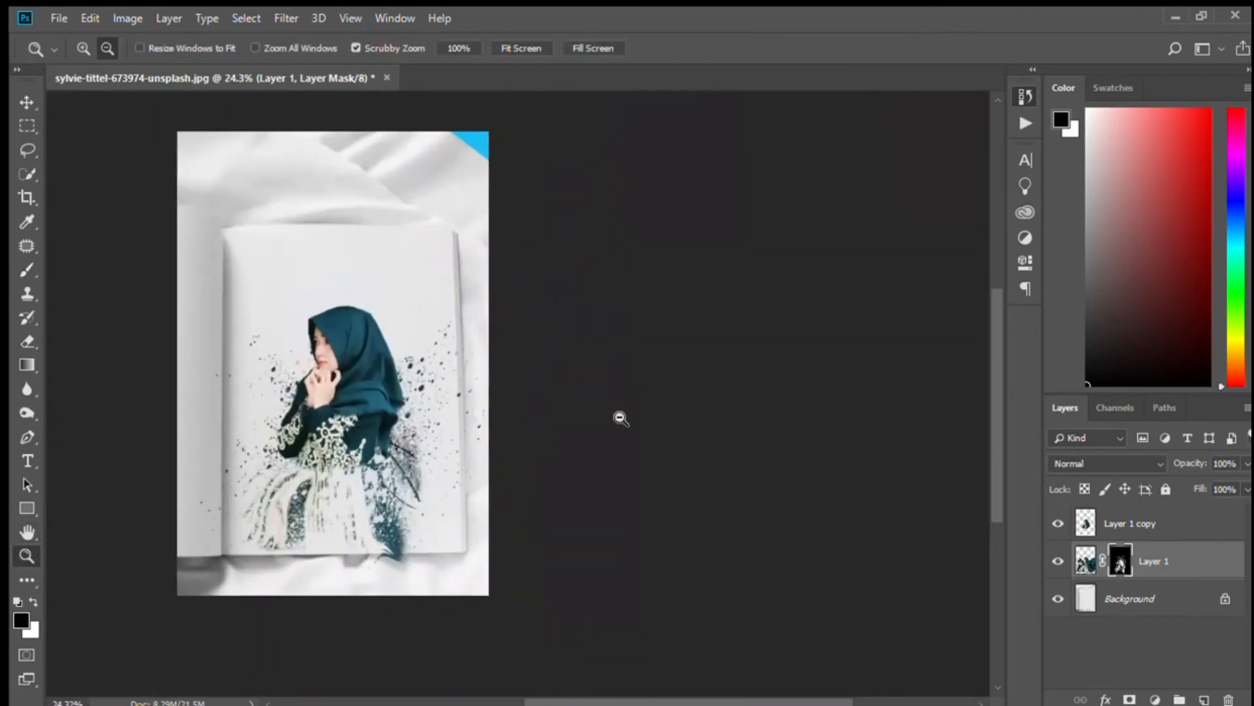
{"action": "key", "text": "ctrl+alt+z"}
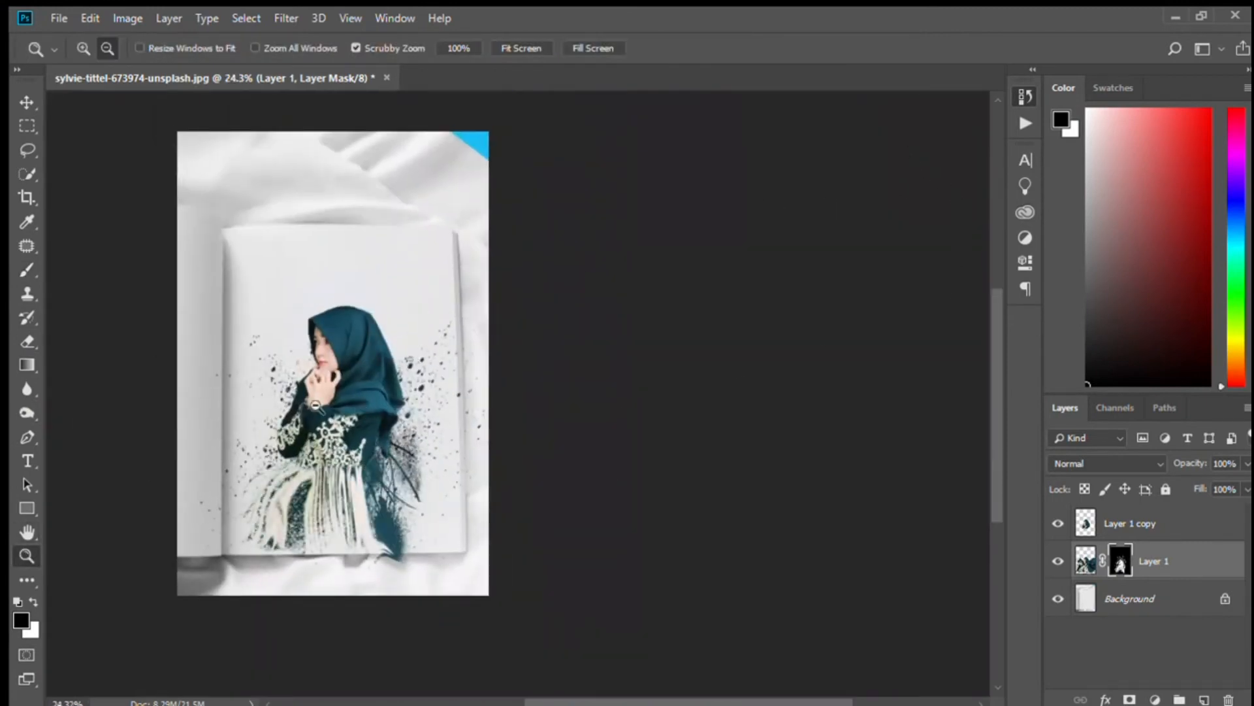
Try hiding parts of the lower dress on Layer 1's mask with the black splatter brush enlarged to size 2500, and undo the stamp.
{"action": "left_click", "coordinate": [25, 268]}
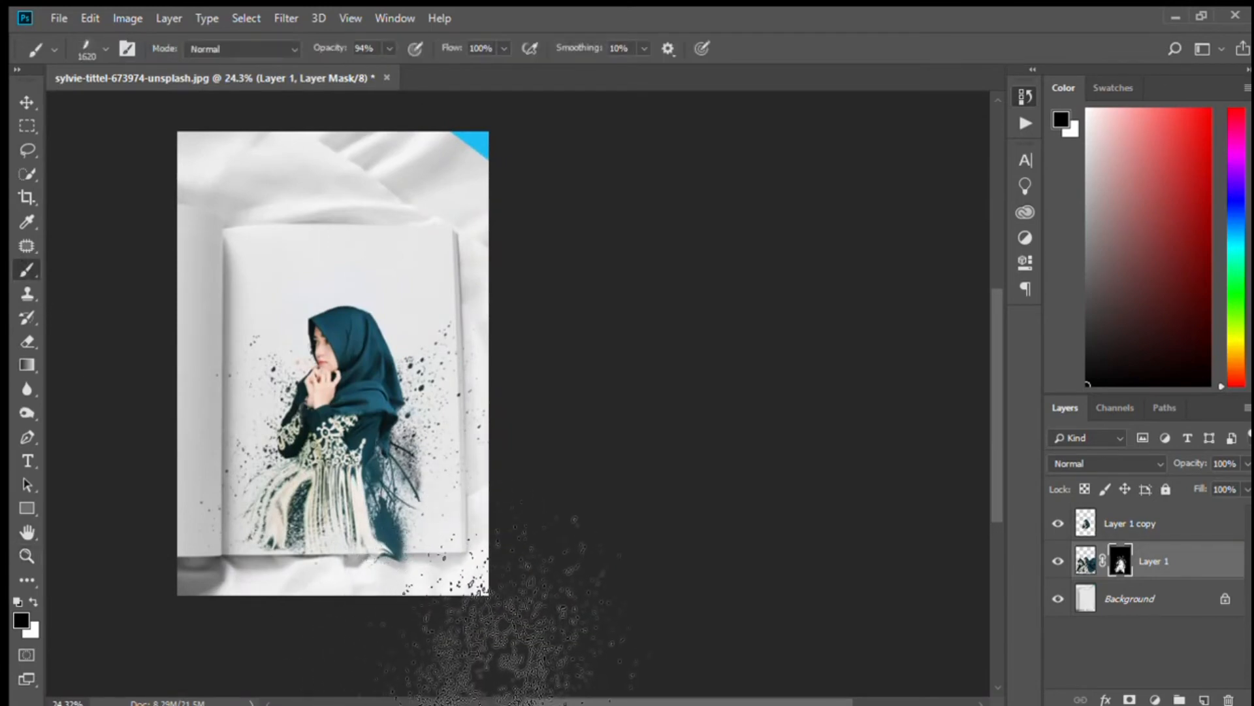
{"action": "key", "text": "bracketright"}
{"action": "key", "text": "bracketright"}
{"action": "key", "text": "bracketright"}
{"action": "key", "text": "bracketright"}
{"action": "key", "text": "bracketright"}
{"action": "key", "text": "bracketright"}
{"action": "key", "text": "bracketright"}
{"action": "key", "text": "bracketright"}
{"action": "key", "text": "bracketright"}
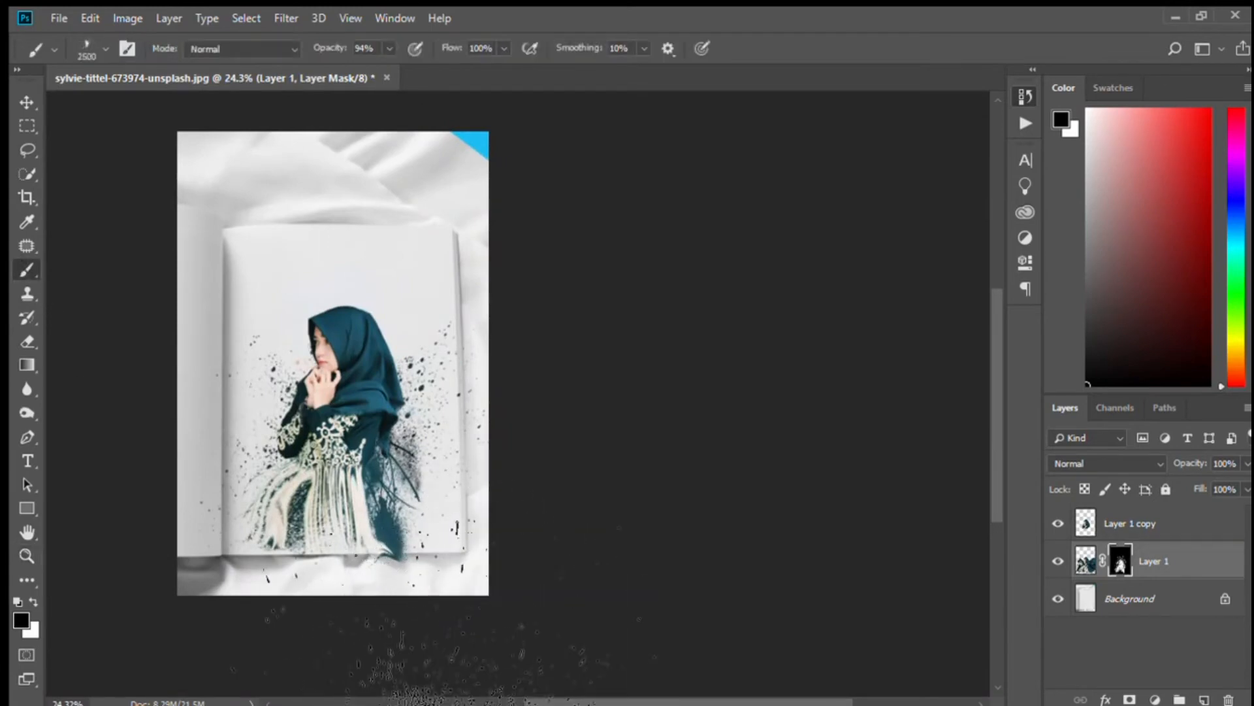
{"action": "left_click", "coordinate": [339, 485]}
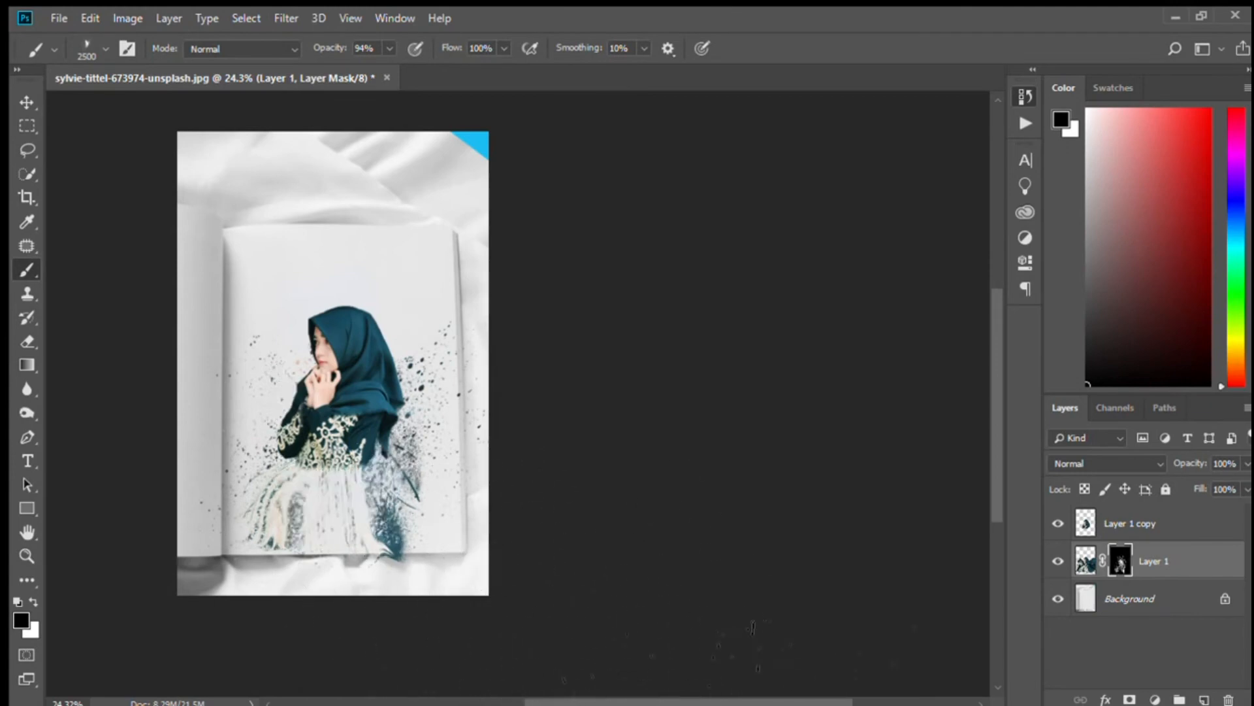
{"action": "key", "text": "ctrl+z"}
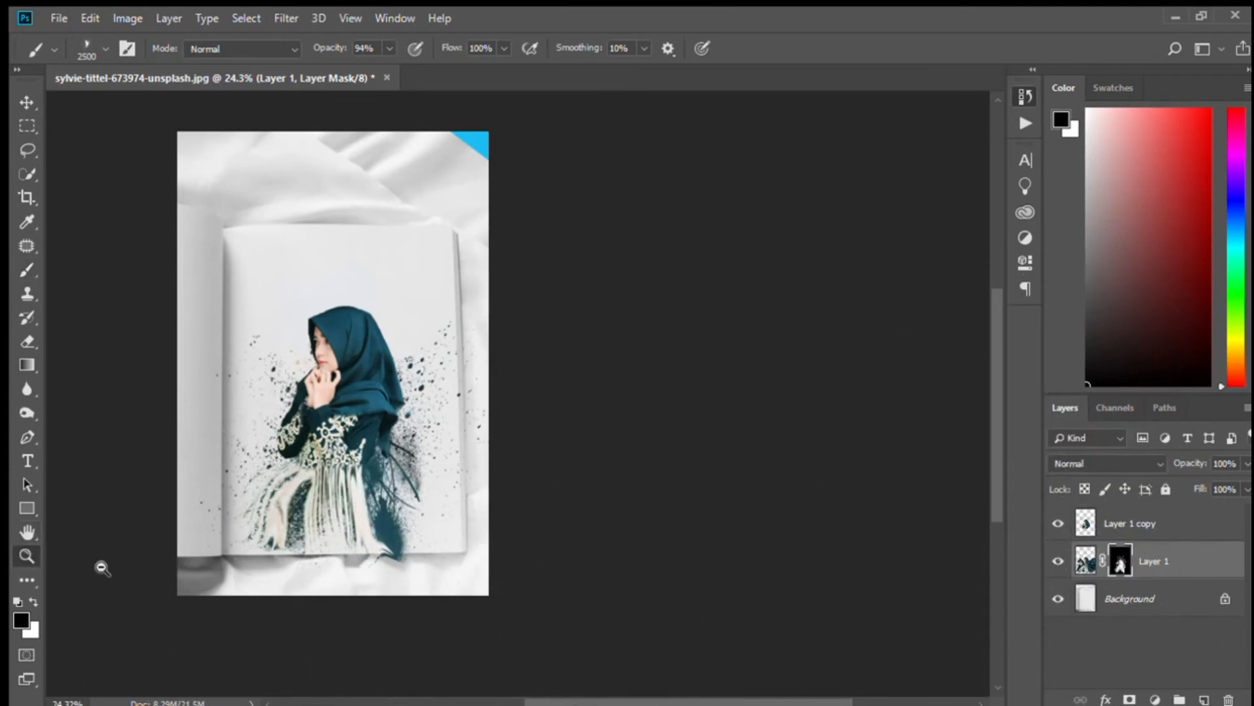
Try hiding the skirt strands on Layer 1's mask with a soft round black brush at size 2500, and undo the stamp.
{"action": "left_click_drag", "start_coordinate": [300, 500], "coordinate": [404, 530]}
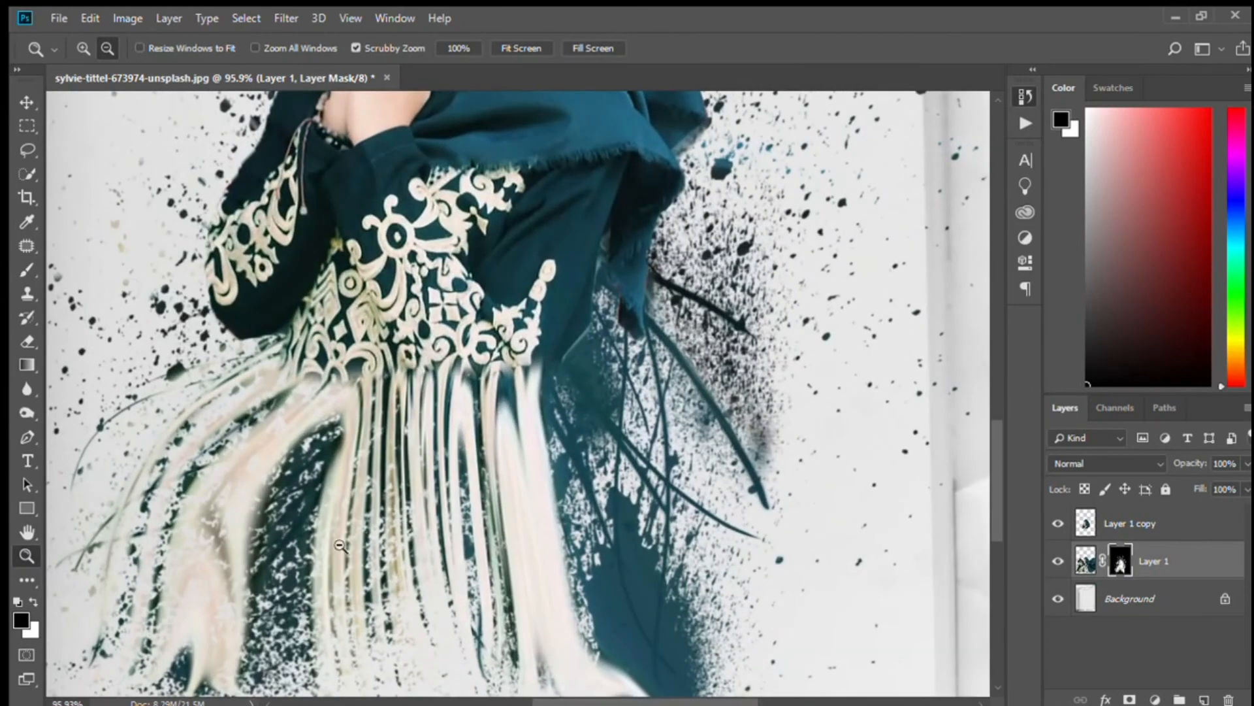
{"action": "left_click", "coordinate": [27, 345]}
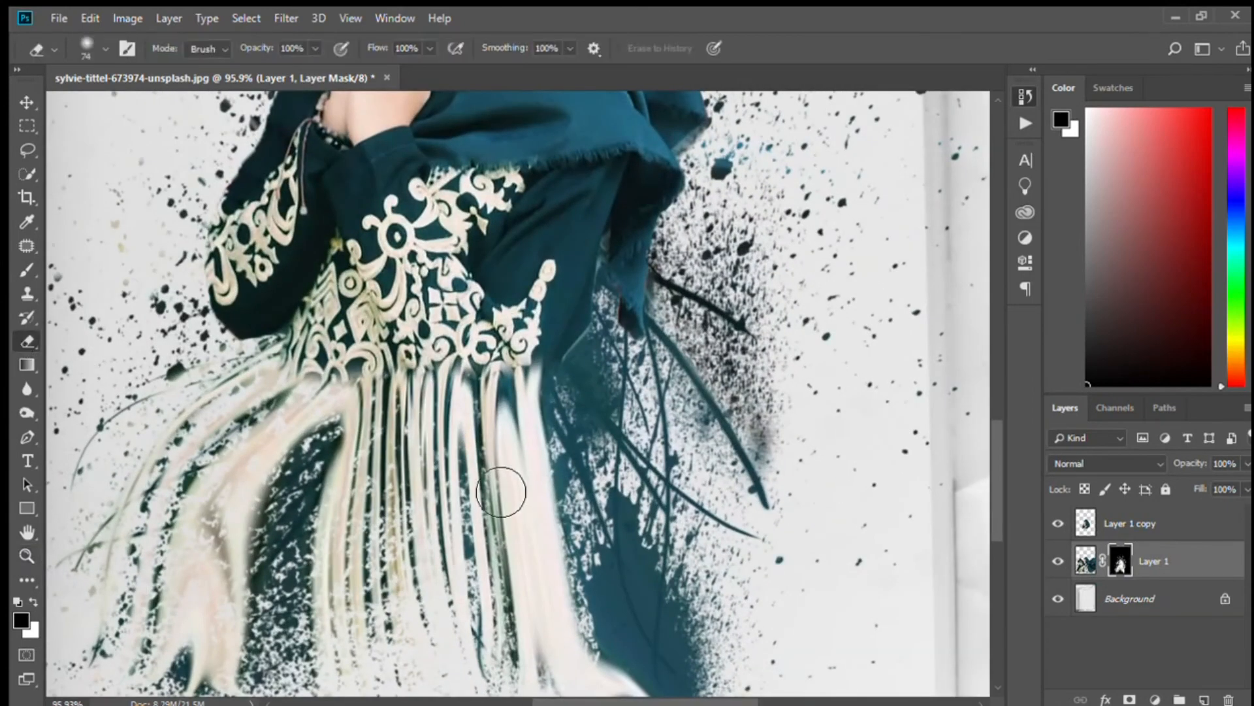
{"action": "left_click", "coordinate": [26, 269]}
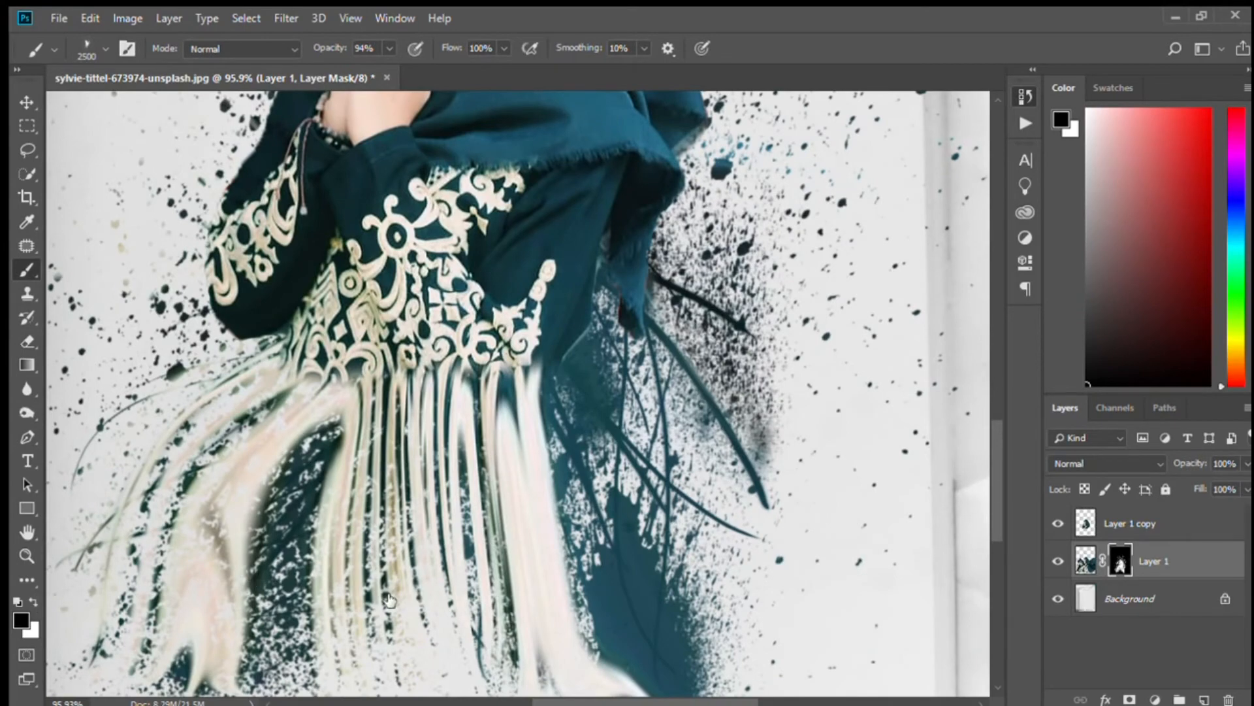
{"action": "left_click", "coordinate": [271, 477]}
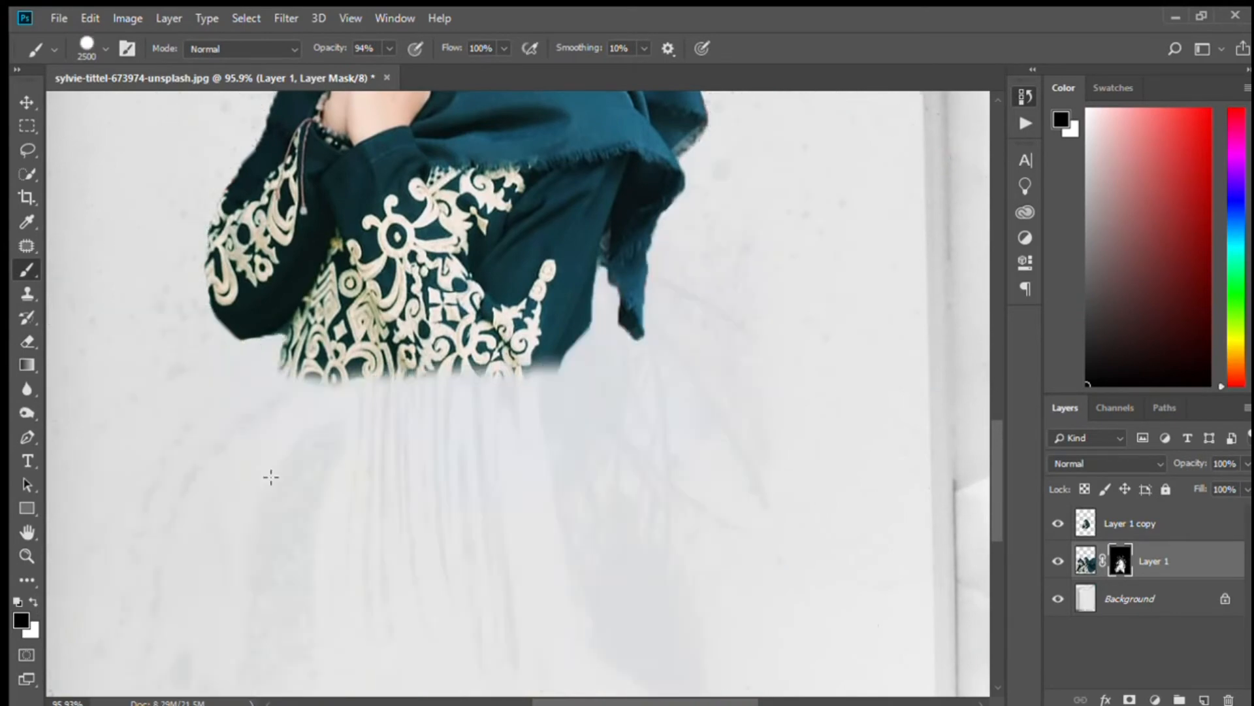
{"action": "key", "text": "ctrl+z"}
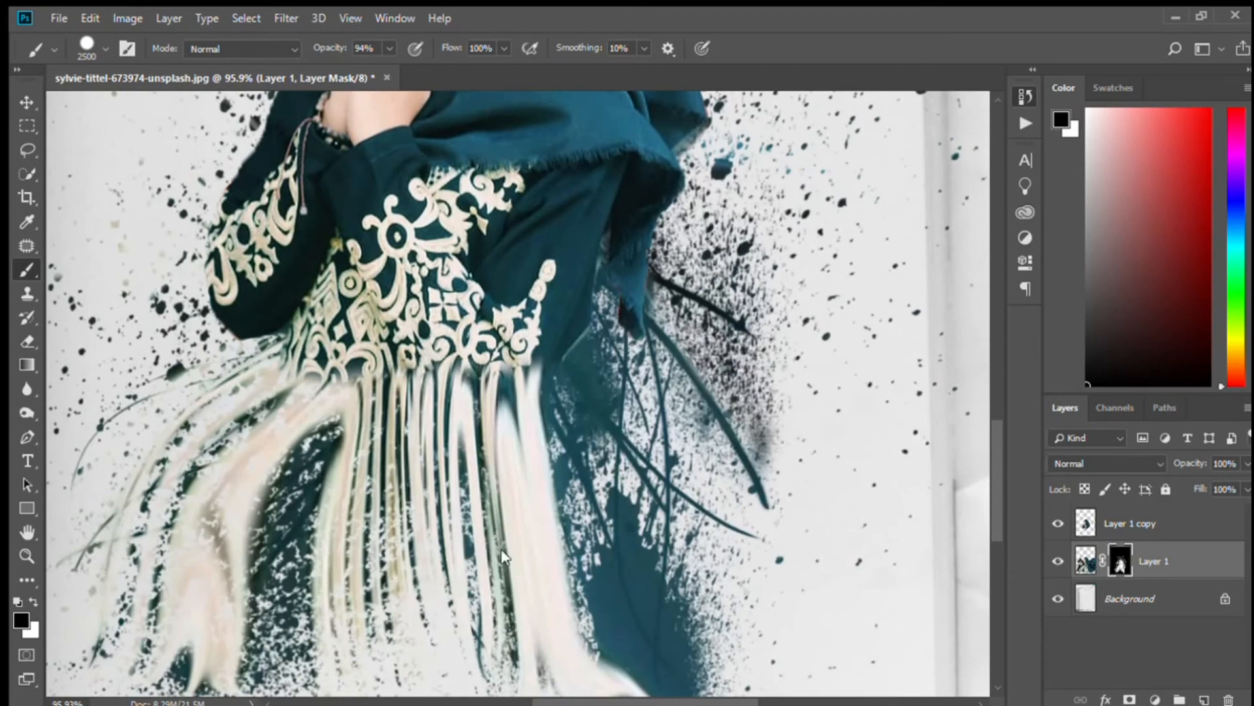
Try painting over the skirt strands on Layer 1's mask with the soft round black brush at size 178, and undo the stroke.
{"action": "mouse_move", "coordinate": [277, 359]}
{"action": "left_mouse_down"}
{"action": "mouse_move", "coordinate": [144, 390]}
{"action": "mouse_move", "coordinate": [98, 419]}
{"action": "left_mouse_up"}
{"action": "mouse_move", "coordinate": [663, 456]}
{"action": "left_mouse_down"}
{"action": "mouse_move", "coordinate": [484, 447]}
{"action": "mouse_move", "coordinate": [165, 519]}
{"action": "left_mouse_up"}
{"action": "left_click_drag", "start_coordinate": [335, 469], "coordinate": [392, 469]}
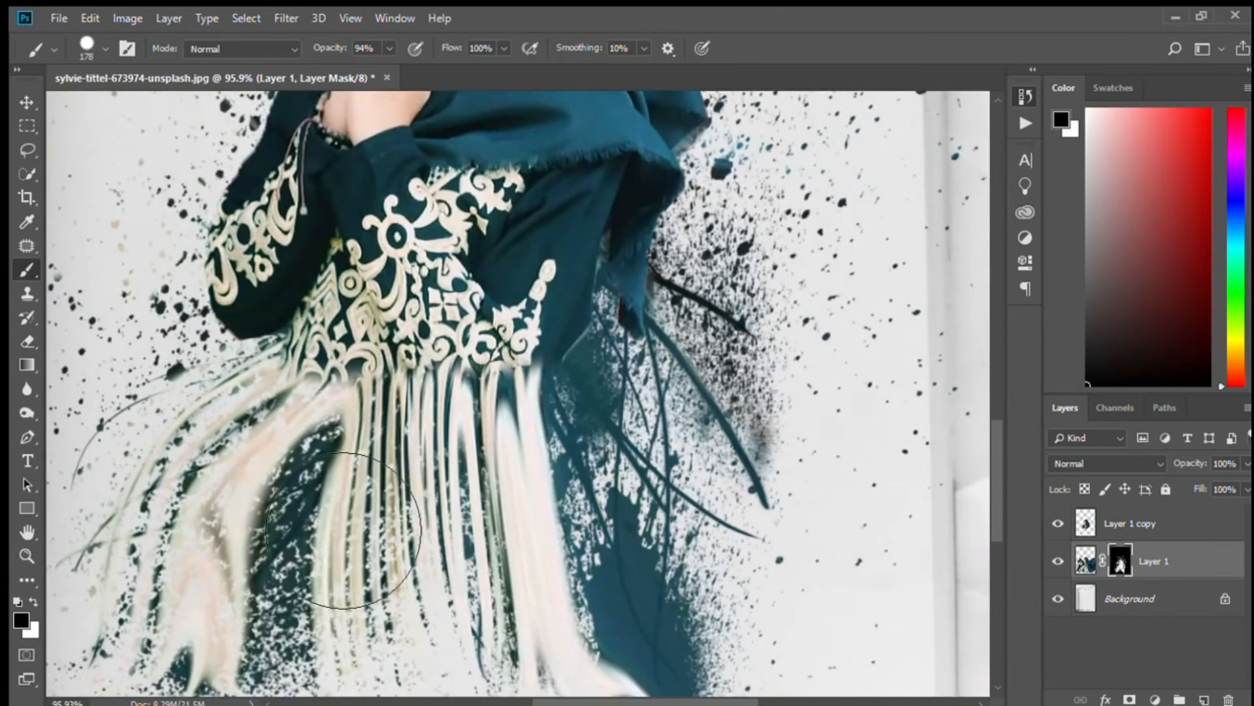
{"action": "left_click_drag", "start_coordinate": [199, 428], "coordinate": [722, 542]}
{"action": "key", "text": "ctrl+z"}
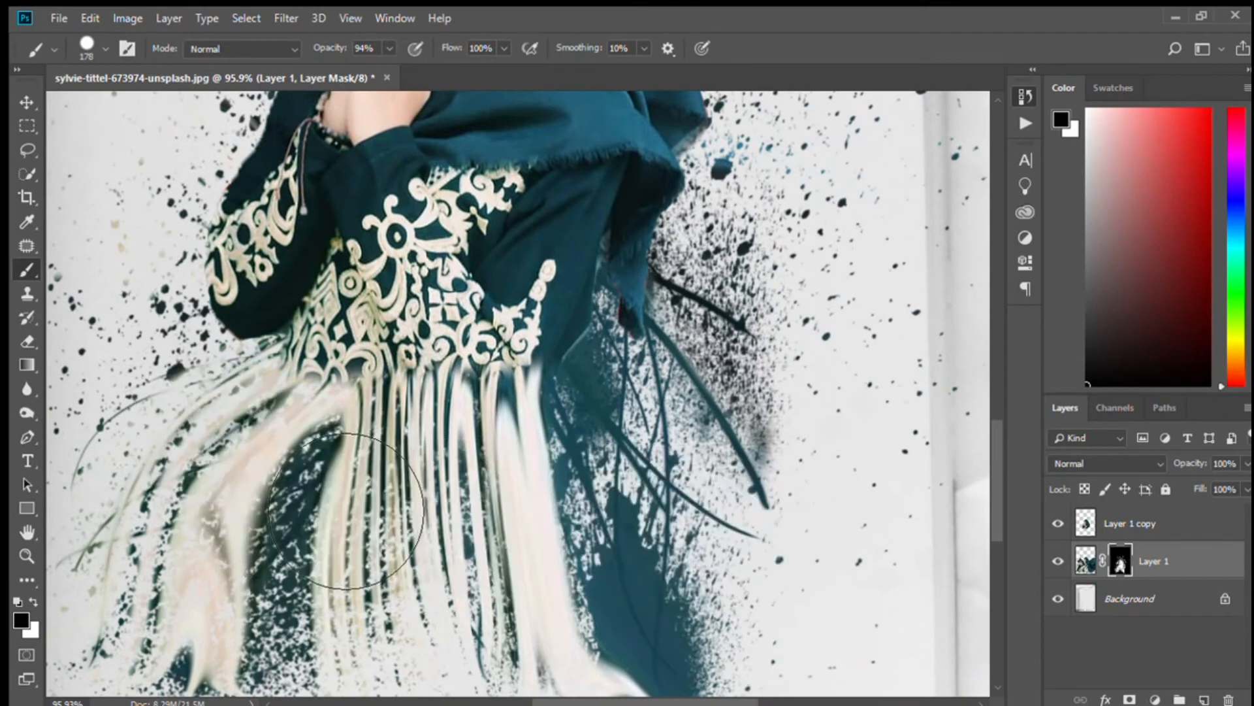
Hide the skirt strands and splatter below the embroidered waist by painting black on Layer 1's mask with a soft round brush.
{"action": "mouse_move", "coordinate": [309, 523]}
{"action": "left_mouse_down"}
{"action": "mouse_move", "coordinate": [280, 440]}
{"action": "mouse_move", "coordinate": [311, 524]}
{"action": "mouse_move", "coordinate": [574, 451]}
{"action": "mouse_move", "coordinate": [663, 568]}
{"action": "mouse_move", "coordinate": [669, 649]}
{"action": "left_mouse_up"}
{"action": "scroll", "coordinate": [672, 660], "scroll_direction": "down", "scroll_amount": 3}
{"action": "mouse_move", "coordinate": [547, 475]}
{"action": "left_mouse_down"}
{"action": "mouse_move", "coordinate": [618, 442]}
{"action": "mouse_move", "coordinate": [618, 408]}
{"action": "left_mouse_up"}
{"action": "mouse_move", "coordinate": [803, 603]}
{"action": "left_mouse_down"}
{"action": "mouse_move", "coordinate": [660, 620]}
{"action": "mouse_move", "coordinate": [420, 542]}
{"action": "mouse_move", "coordinate": [404, 455]}
{"action": "mouse_move", "coordinate": [304, 569]}
{"action": "mouse_move", "coordinate": [216, 484]}
{"action": "left_mouse_up"}
{"action": "scroll", "coordinate": [528, 608], "scroll_direction": "up", "scroll_amount": 3}
{"action": "scroll", "coordinate": [527, 608], "scroll_direction": "up", "scroll_amount": 2}
{"action": "mouse_move", "coordinate": [403, 465]}
{"action": "left_mouse_down"}
{"action": "mouse_move", "coordinate": [252, 496]}
{"action": "mouse_move", "coordinate": [327, 543]}
{"action": "mouse_move", "coordinate": [527, 515]}
{"action": "left_mouse_up"}
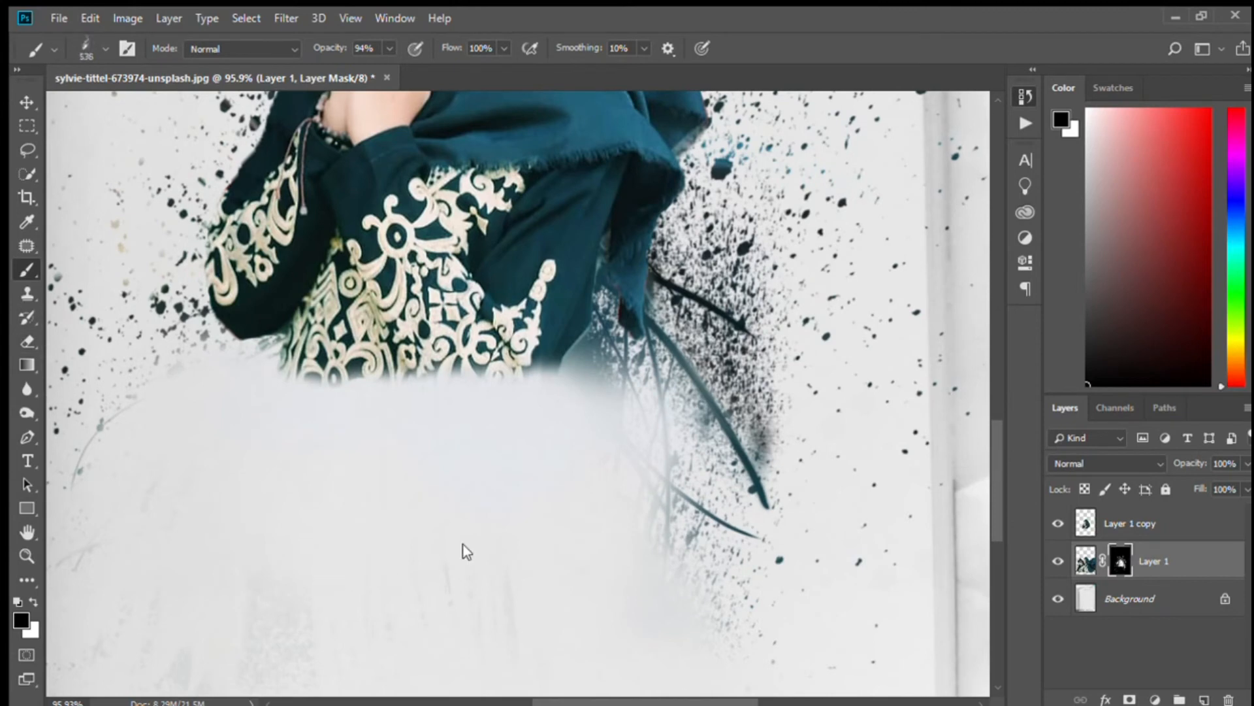
Reveal new strands below the embroidered waist on Layer 1's mask in white, using strand brushes at sizes 315 and 307.
{"action": "left_click", "coordinate": [730, 643]}
{"action": "left_click_drag", "start_coordinate": [597, 437], "coordinate": [510, 429]}
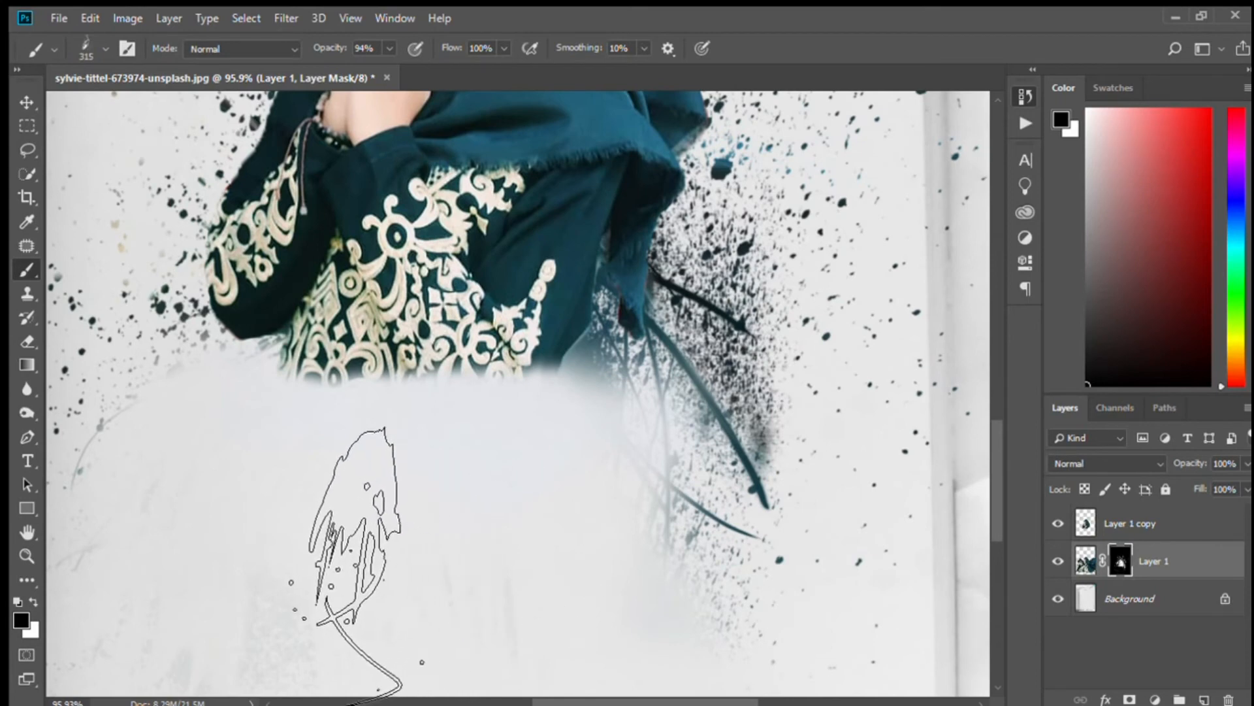
{"action": "key", "text": "x"}
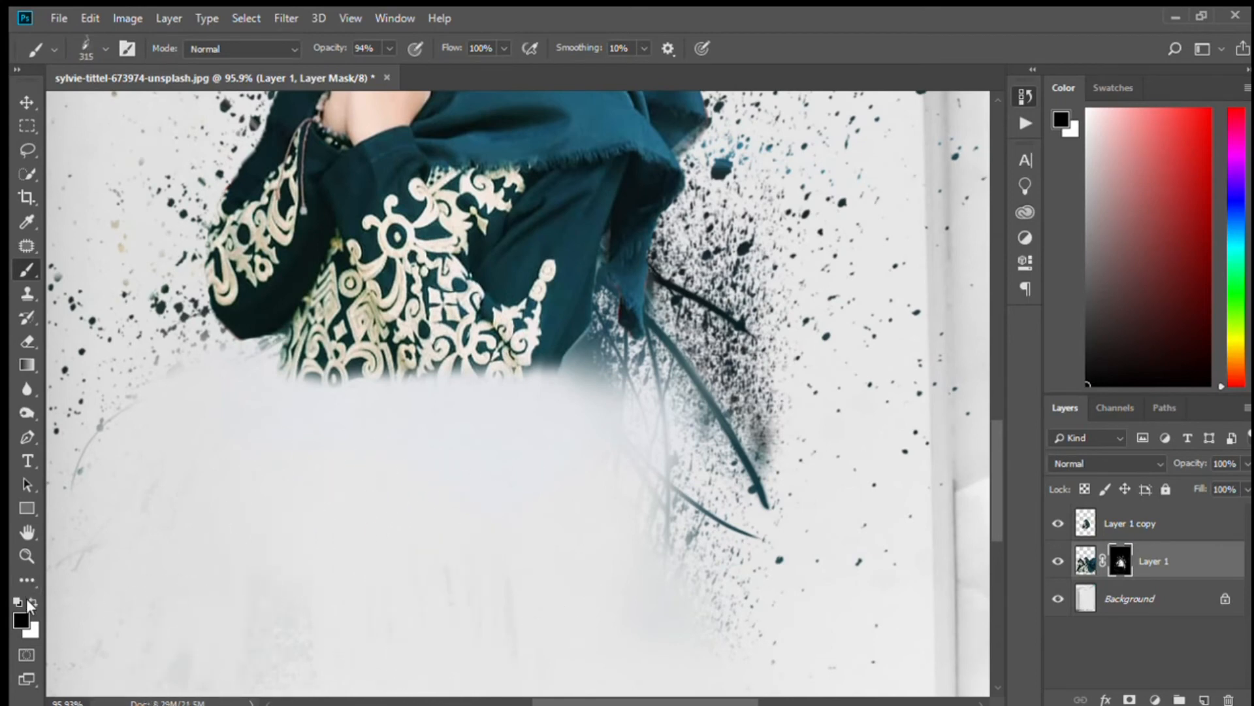
{"action": "left_click", "coordinate": [330, 549]}
{"action": "mouse_move", "coordinate": [497, 641]}
{"action": "left_mouse_down"}
{"action": "mouse_move", "coordinate": [432, 589]}
{"action": "mouse_move", "coordinate": [583, 647]}
{"action": "mouse_move", "coordinate": [557, 599]}
{"action": "mouse_move", "coordinate": [500, 574]}
{"action": "left_mouse_up"}
{"action": "left_click", "coordinate": [523, 458]}
{"action": "left_click", "coordinate": [598, 434]}
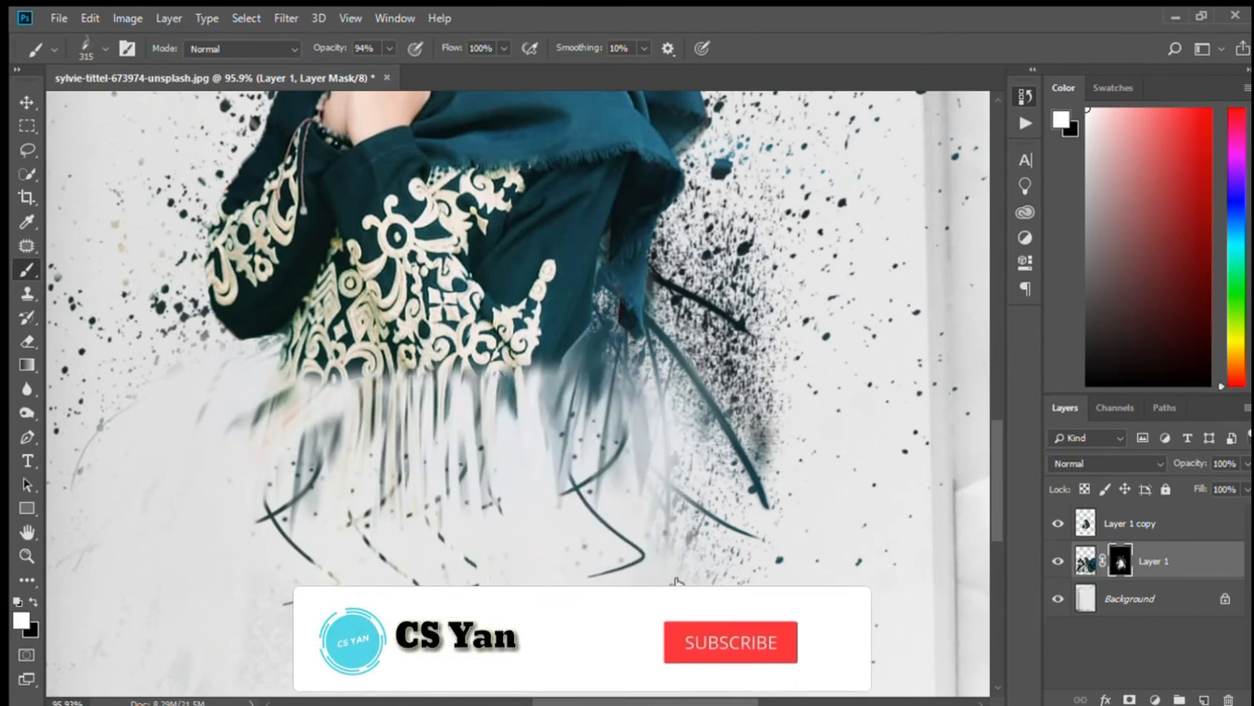
{"action": "key", "text": "."}
{"action": "left_click", "coordinate": [421, 457]}
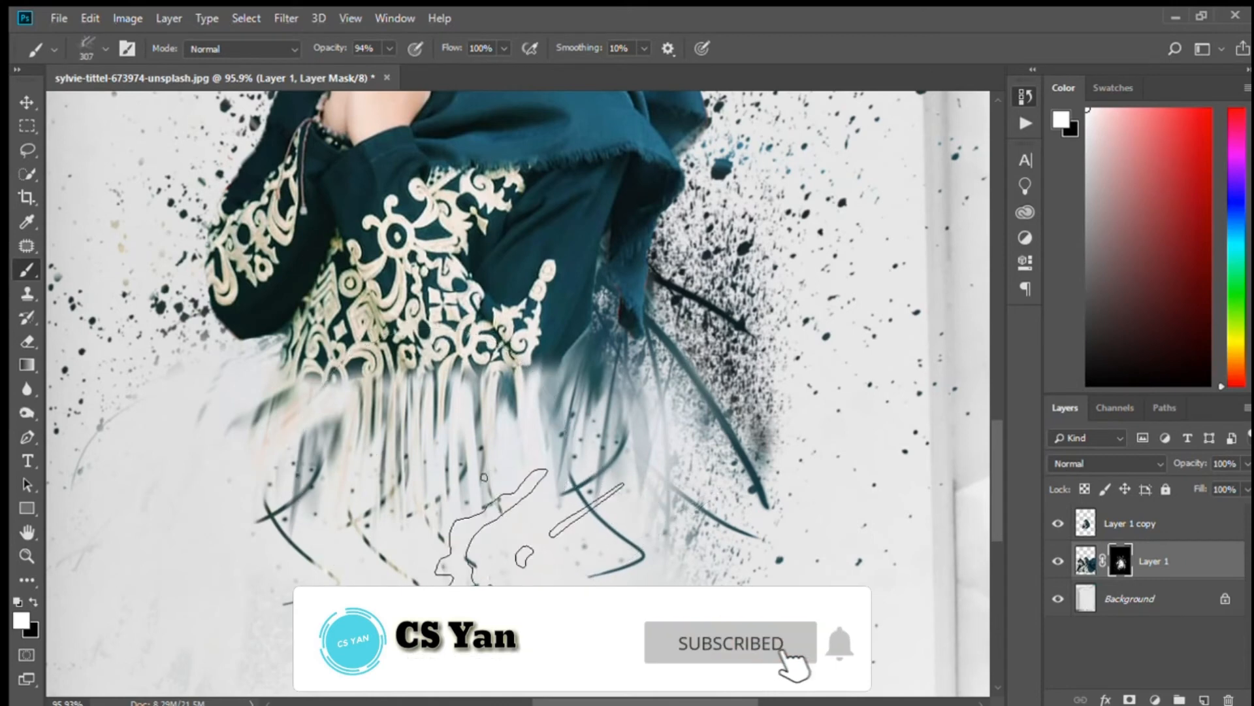
Reveal streaky fabric on both sides of the lower dress on Layer 1's mask, with a dry-streak brush at size 1216.
{"action": "key", "text": "."}
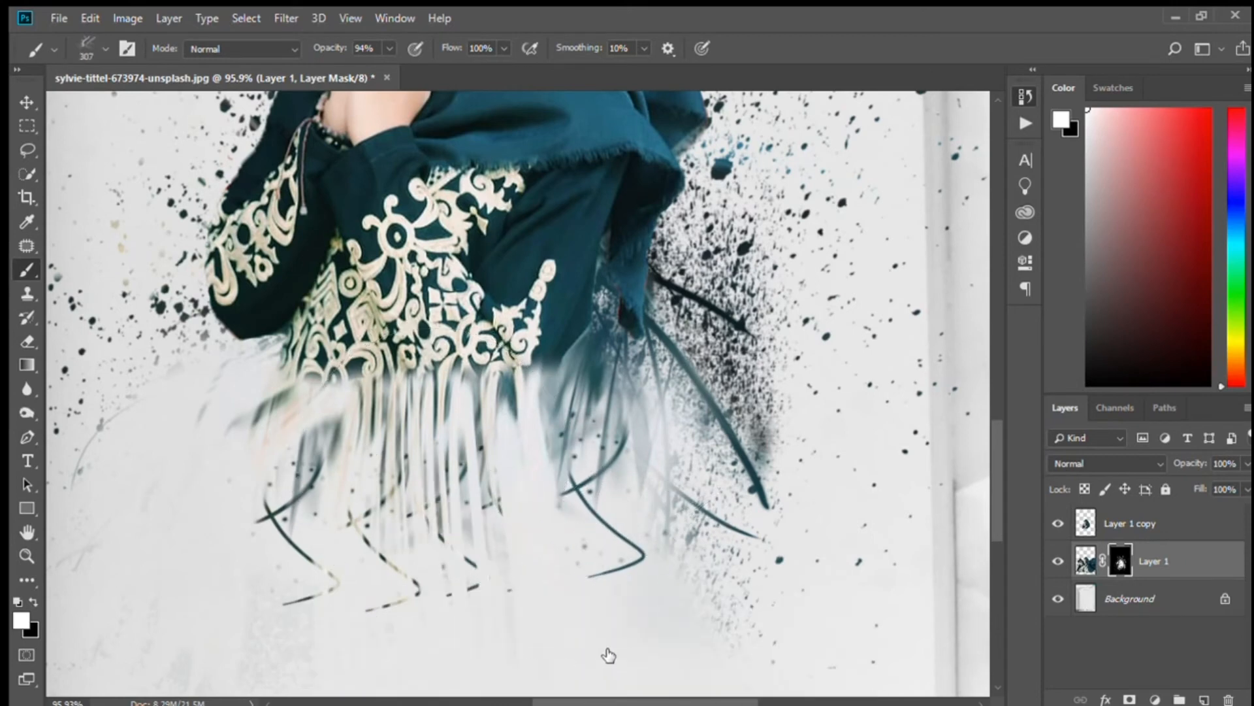
{"action": "key", "text": "bracketright"}
{"action": "key", "text": "bracketright"}
{"action": "key", "text": "bracketright"}
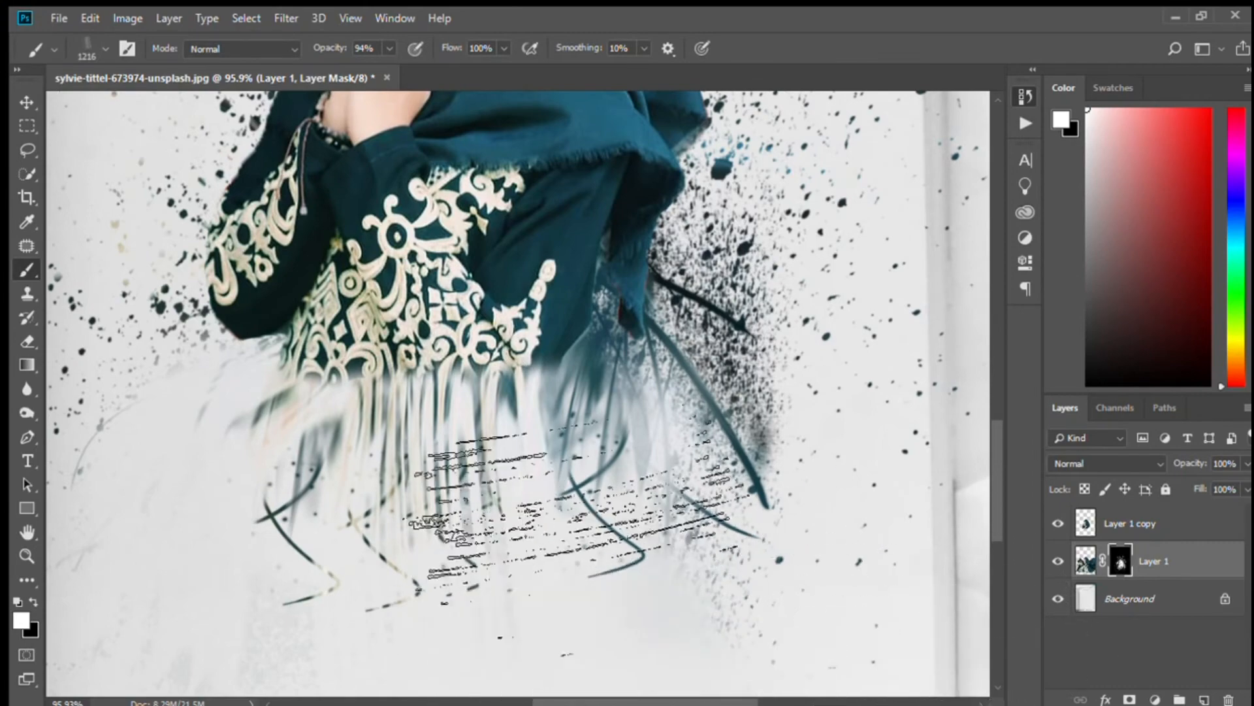
{"action": "left_click", "coordinate": [457, 510]}
{"action": "scroll", "coordinate": [523, 392], "scroll_direction": "down", "scroll_amount": 1}
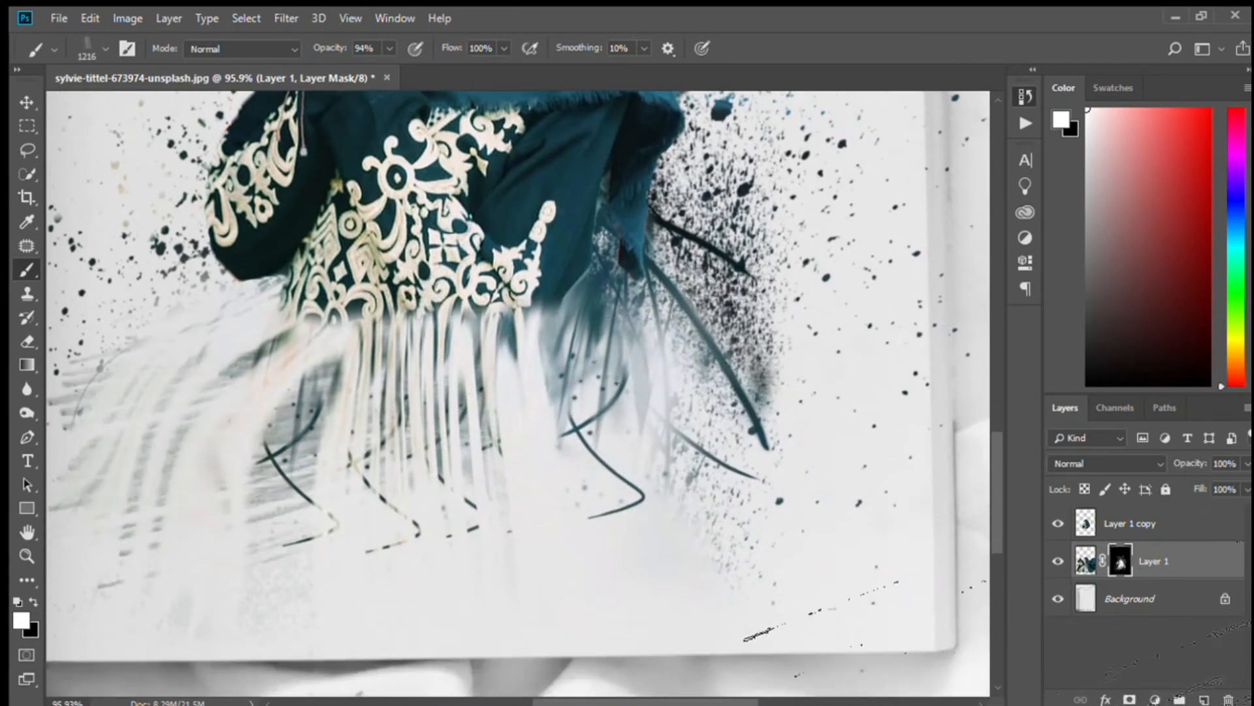
{"action": "left_click", "coordinate": [556, 503]}
{"action": "scroll", "coordinate": [556, 503], "scroll_direction": "up", "scroll_amount": 4}
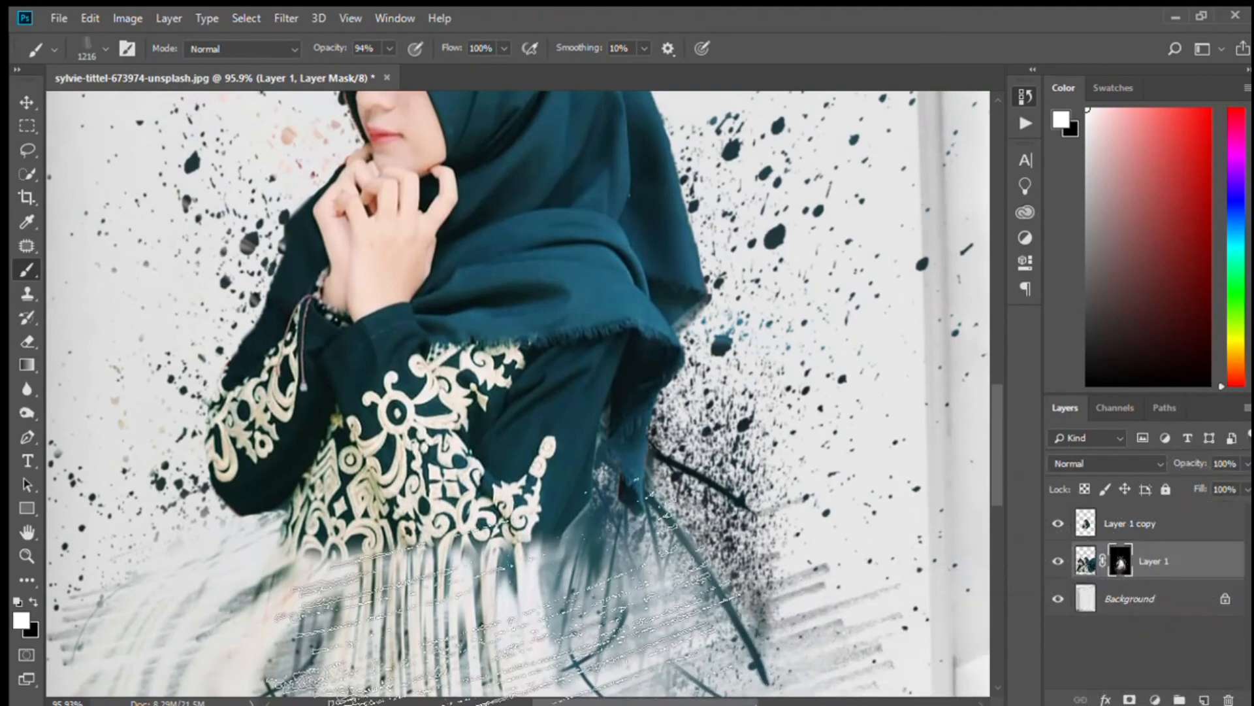
Try adding more dry streaks on both sides of the woman on Layer 1's mask with the size 1216 brush, and undo the streaks.
{"action": "scroll", "coordinate": [523, 392], "scroll_direction": "up", "scroll_amount": 2}
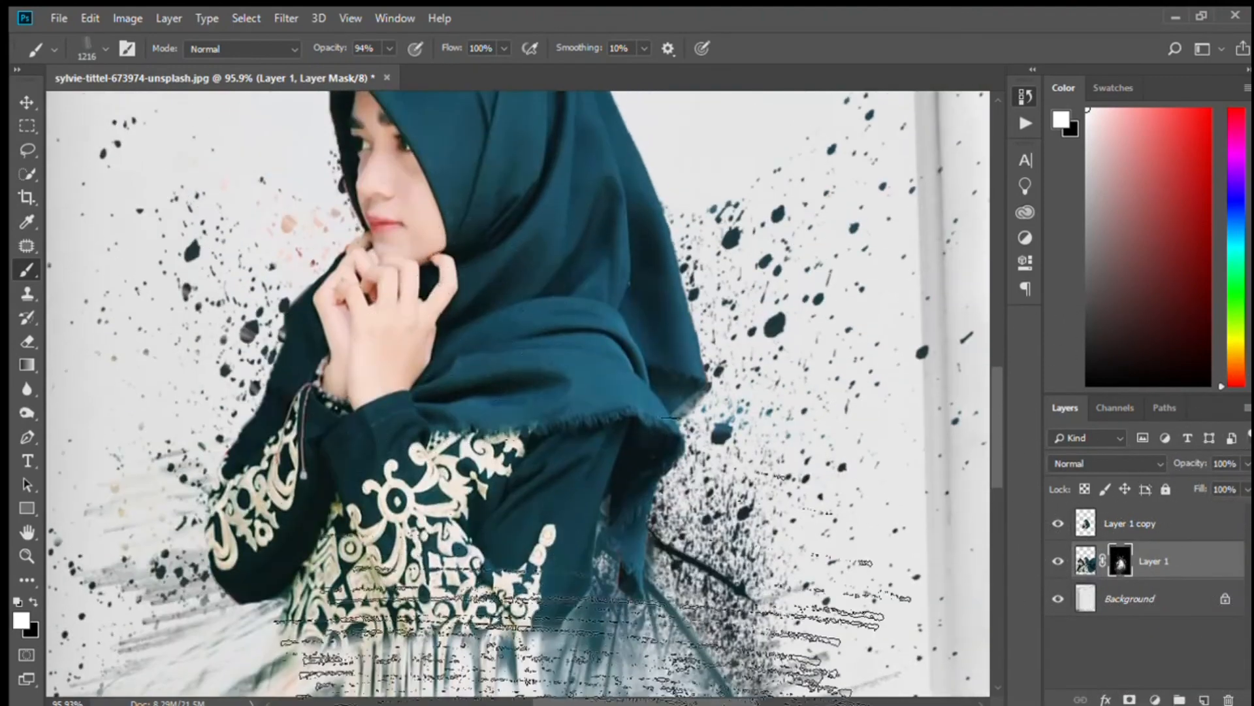
{"action": "scroll", "coordinate": [522, 392], "scroll_direction": "up", "scroll_amount": 1}
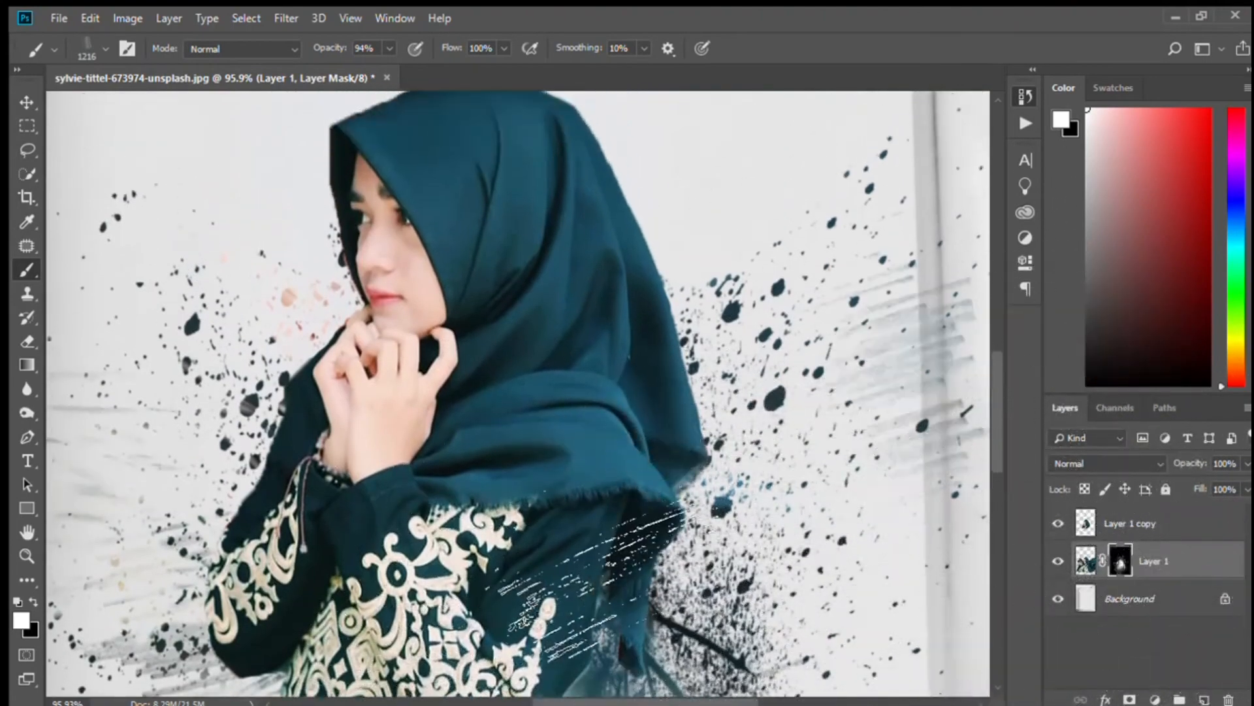
{"action": "scroll", "coordinate": [523, 392], "scroll_direction": "up", "scroll_amount": 2}
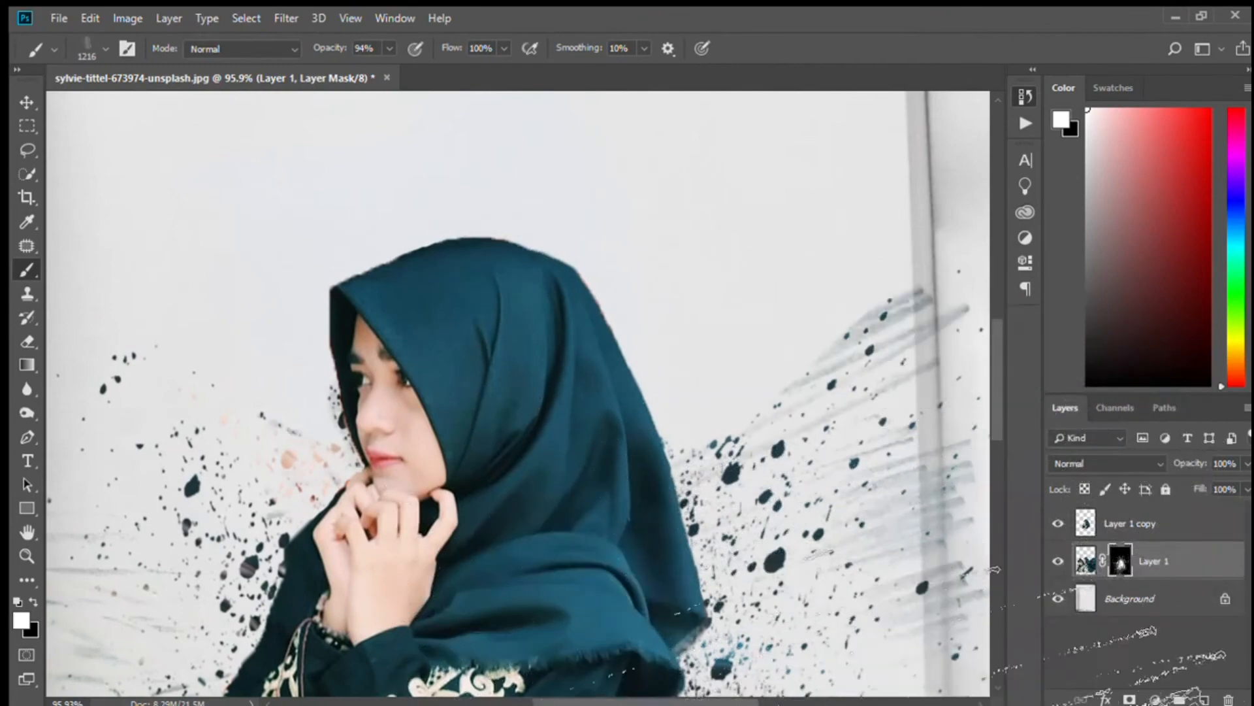
{"action": "scroll", "coordinate": [523, 392], "scroll_direction": "down", "scroll_amount": 5}
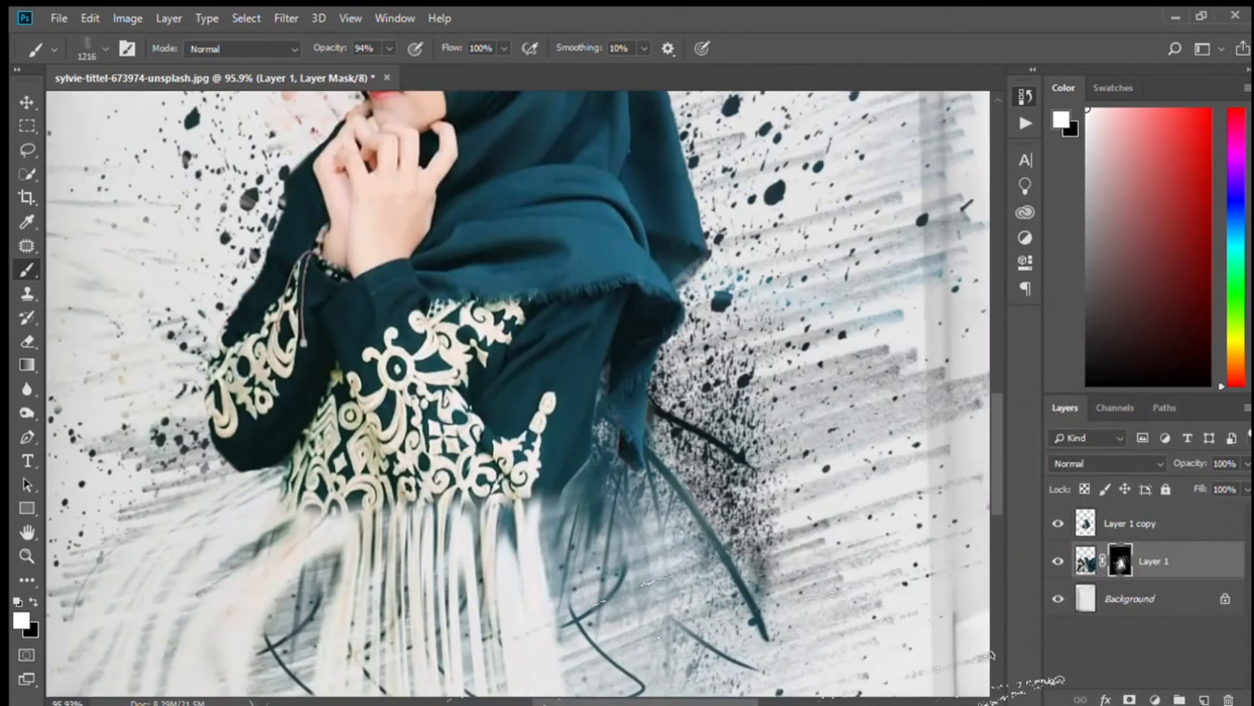
{"action": "left_click", "coordinate": [24, 554]}
{"action": "left_click_drag", "start_coordinate": [554, 456], "coordinate": [501, 552]}
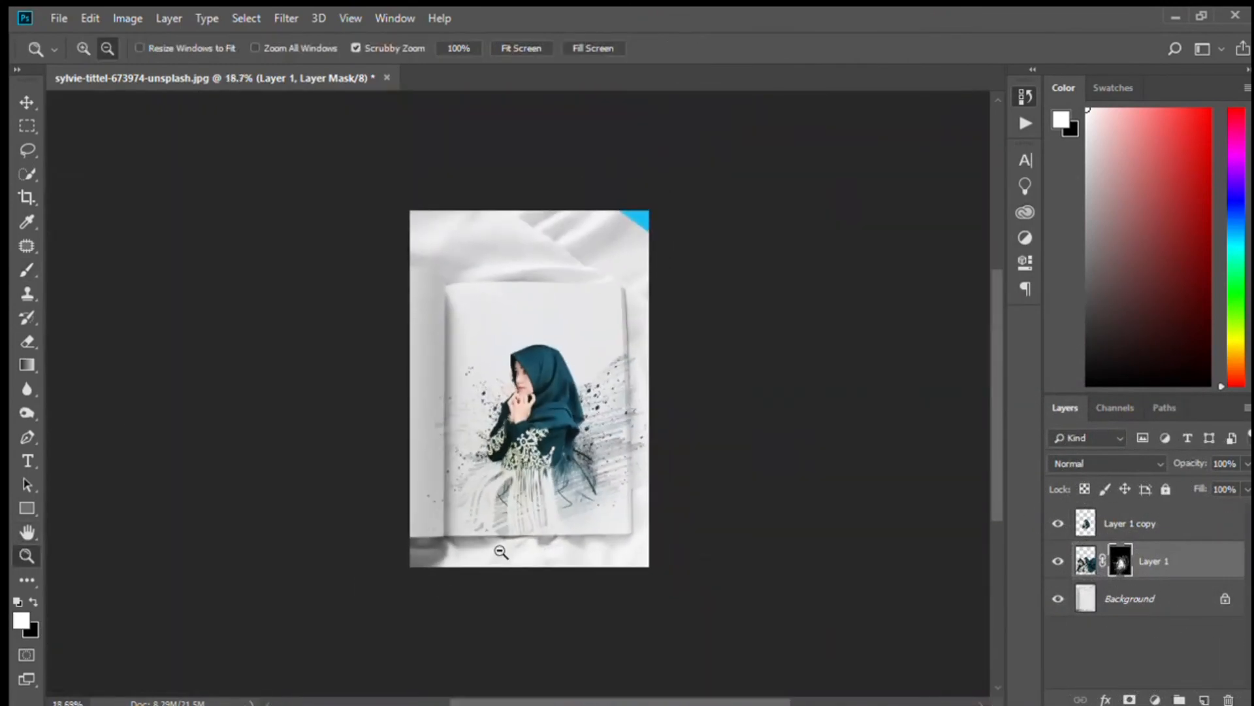
{"action": "scroll", "coordinate": [509, 452], "scroll_direction": "up", "scroll_amount": 4}
{"action": "scroll", "coordinate": [667, 544], "scroll_direction": "up", "scroll_amount": 1}
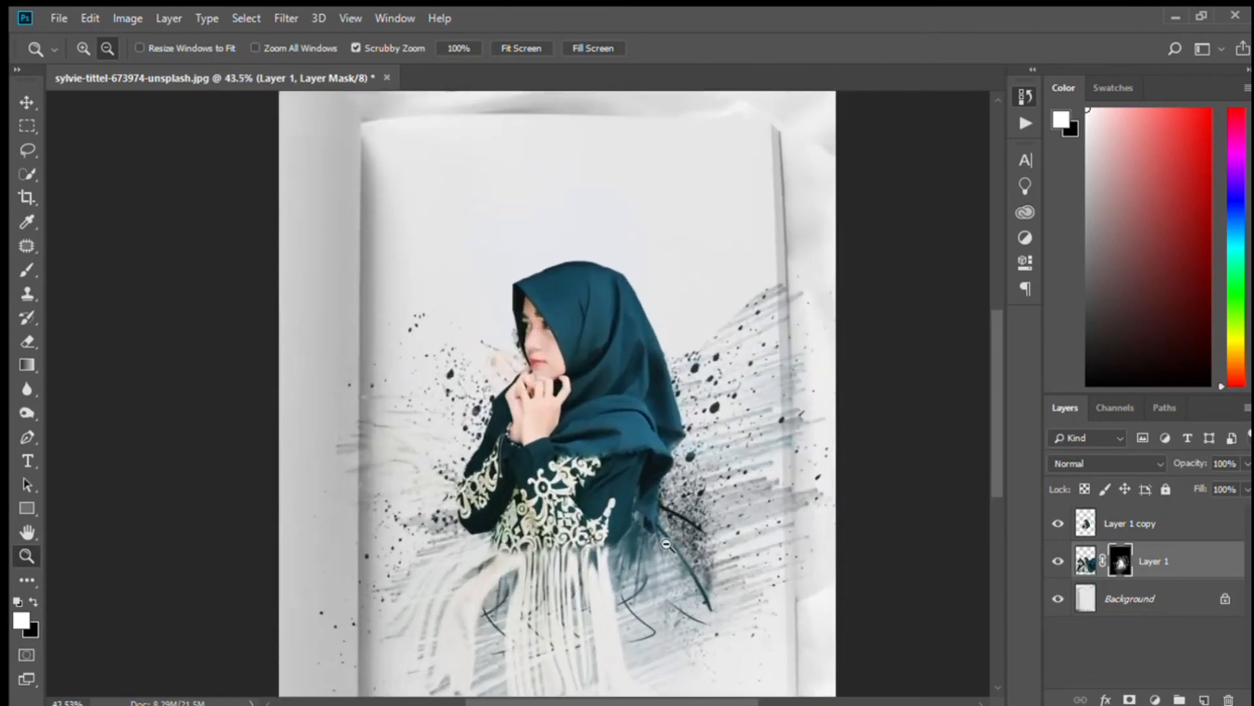
{"action": "scroll", "coordinate": [727, 542], "scroll_direction": "down", "scroll_amount": 3}
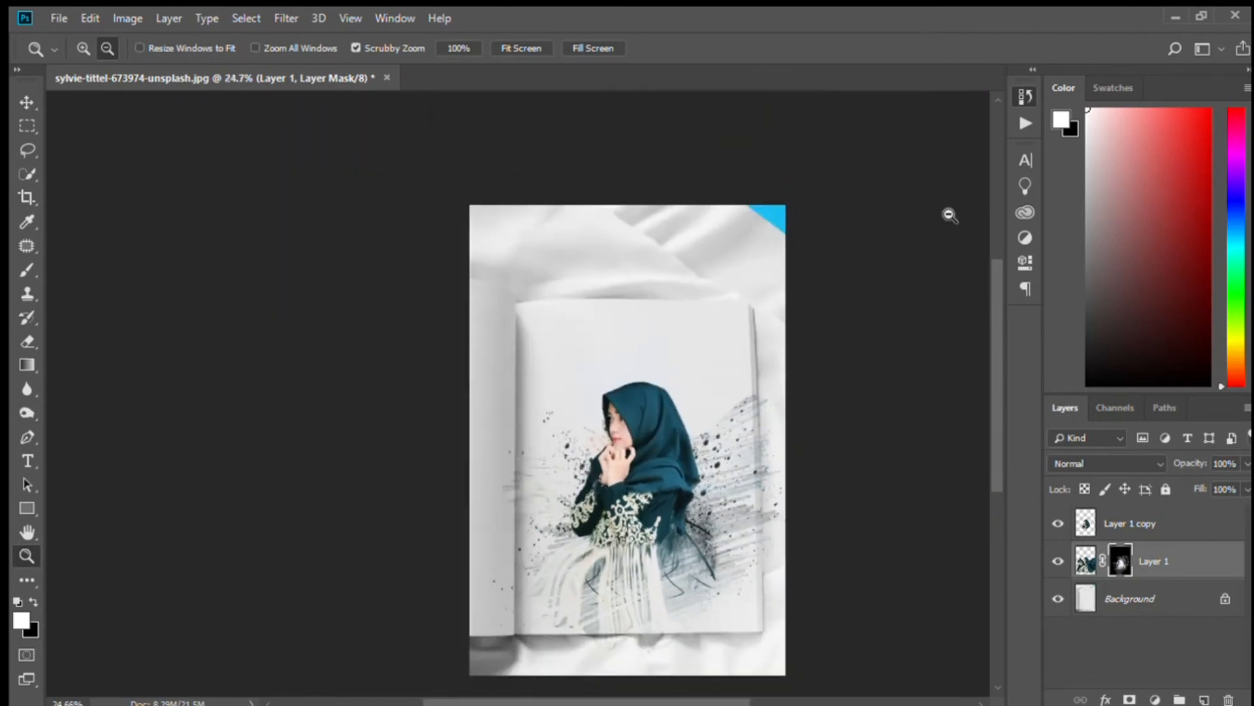
{"action": "left_click", "coordinate": [878, 153]}
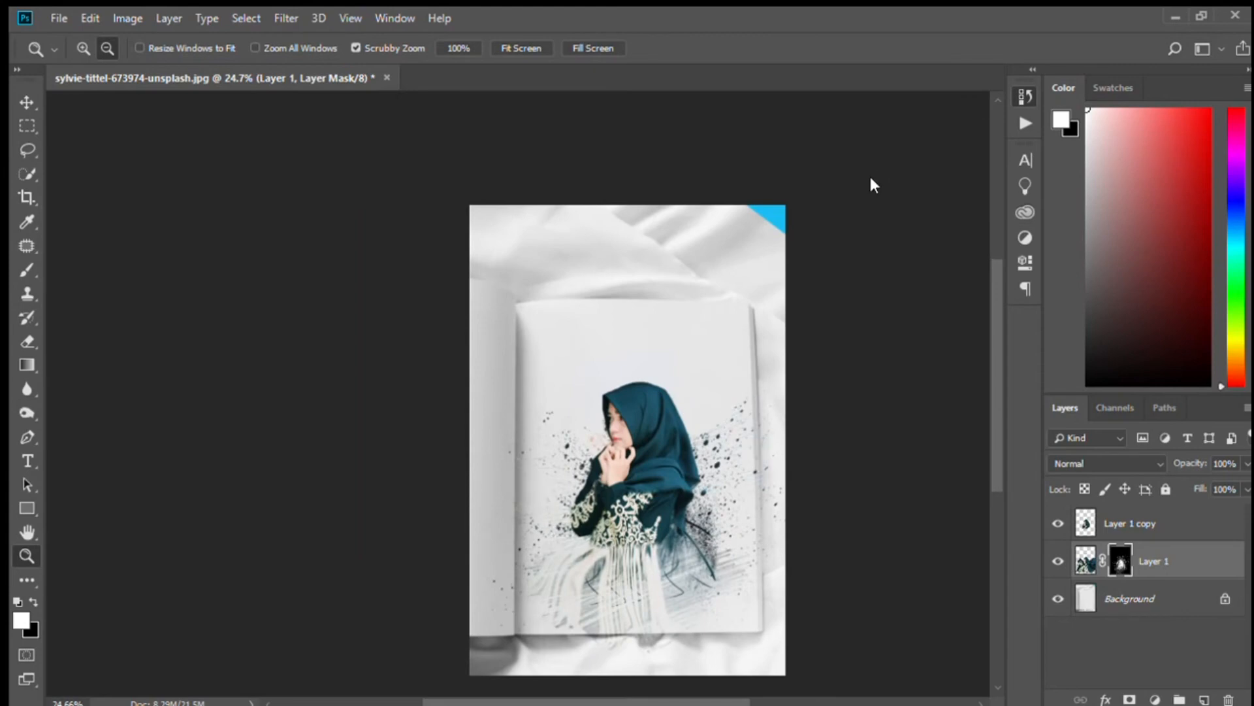
{"action": "left_click", "coordinate": [882, 151]}
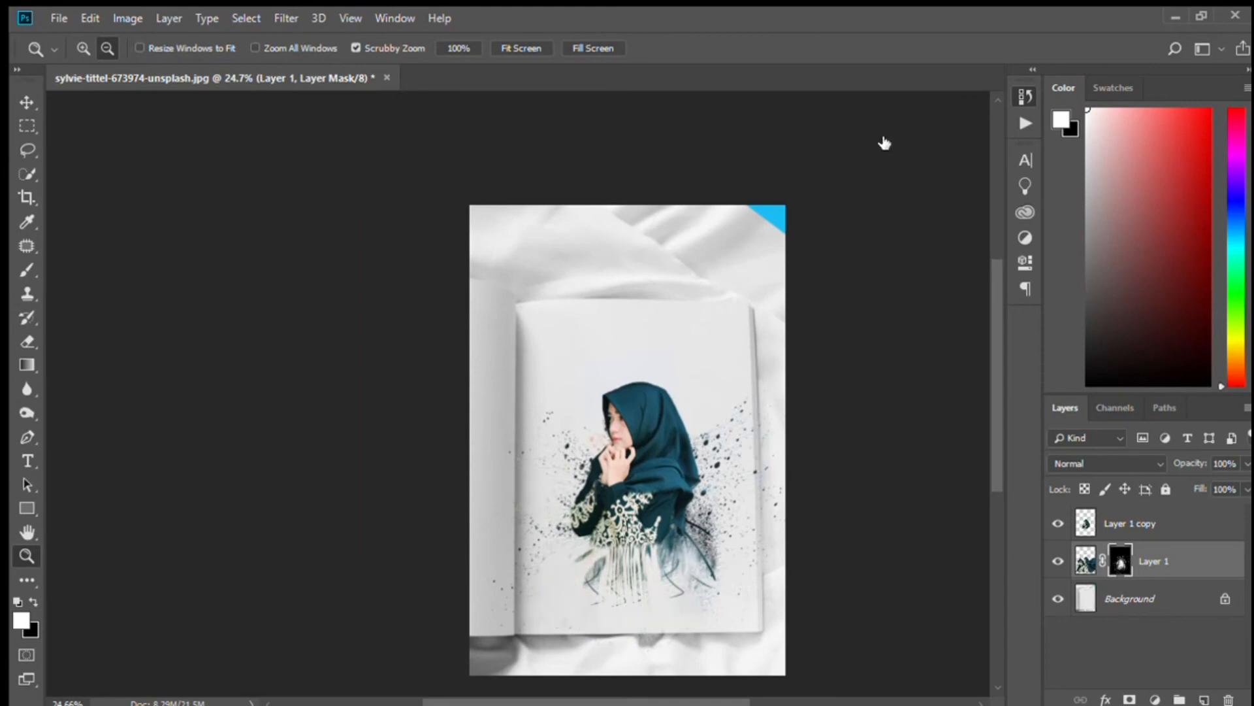
Reveal dense splatter and longer dress strands around the woman by painting white on Layer 1's mask with a splatter brush at size 2111.
{"action": "scroll", "coordinate": [700, 542], "scroll_direction": "up", "scroll_amount": 6, "text": "alt"}
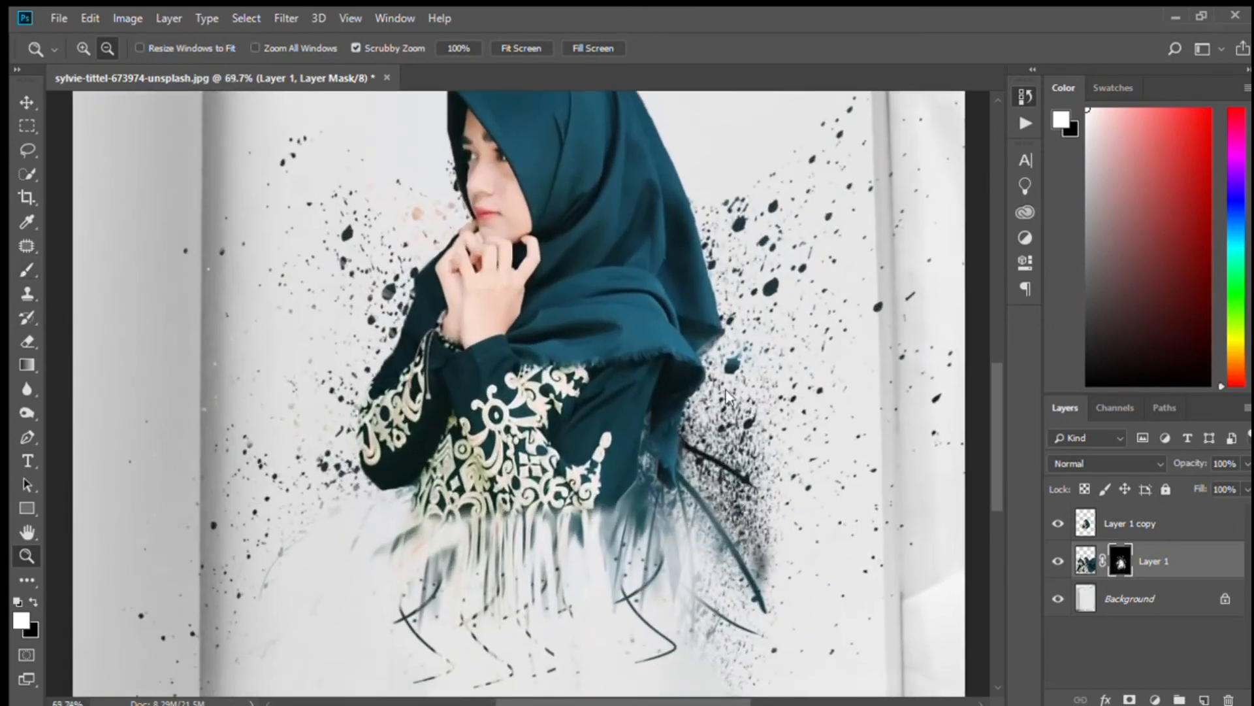
{"action": "left_click", "coordinate": [27, 268]}
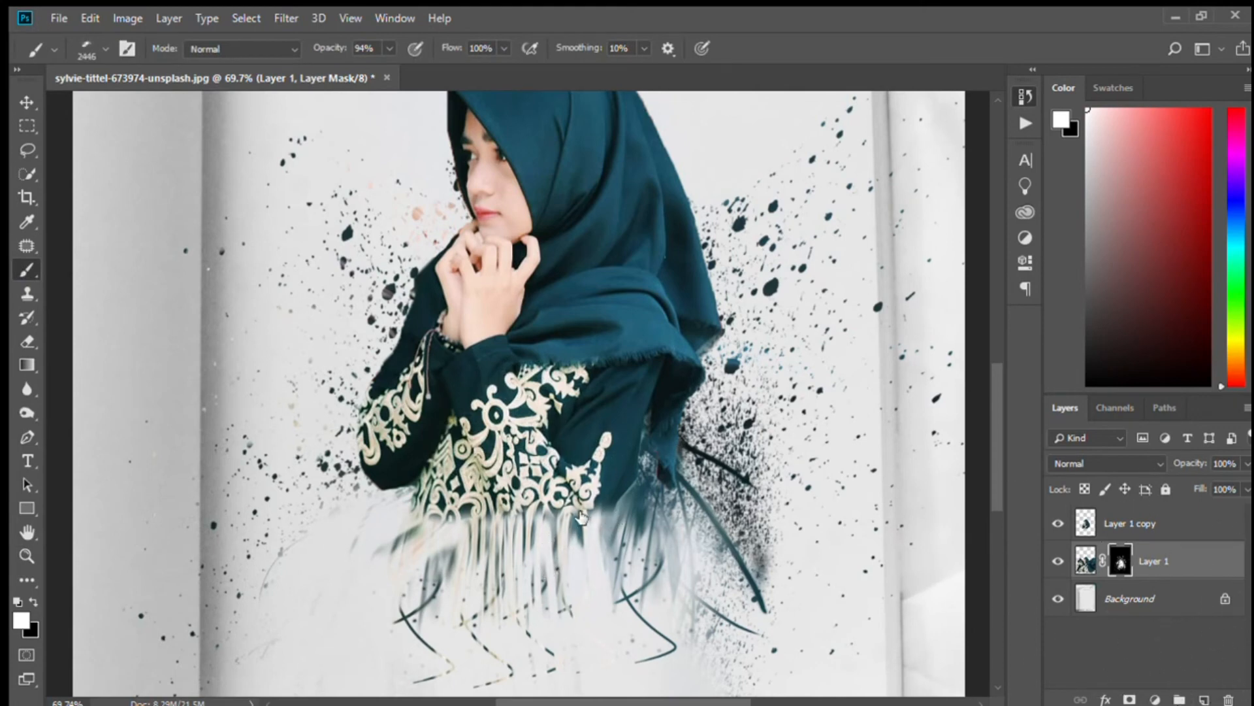
{"action": "left_click_drag", "start_coordinate": [741, 370], "coordinate": [652, 390], "text": "alt"}
{"action": "left_click", "coordinate": [581, 350]}
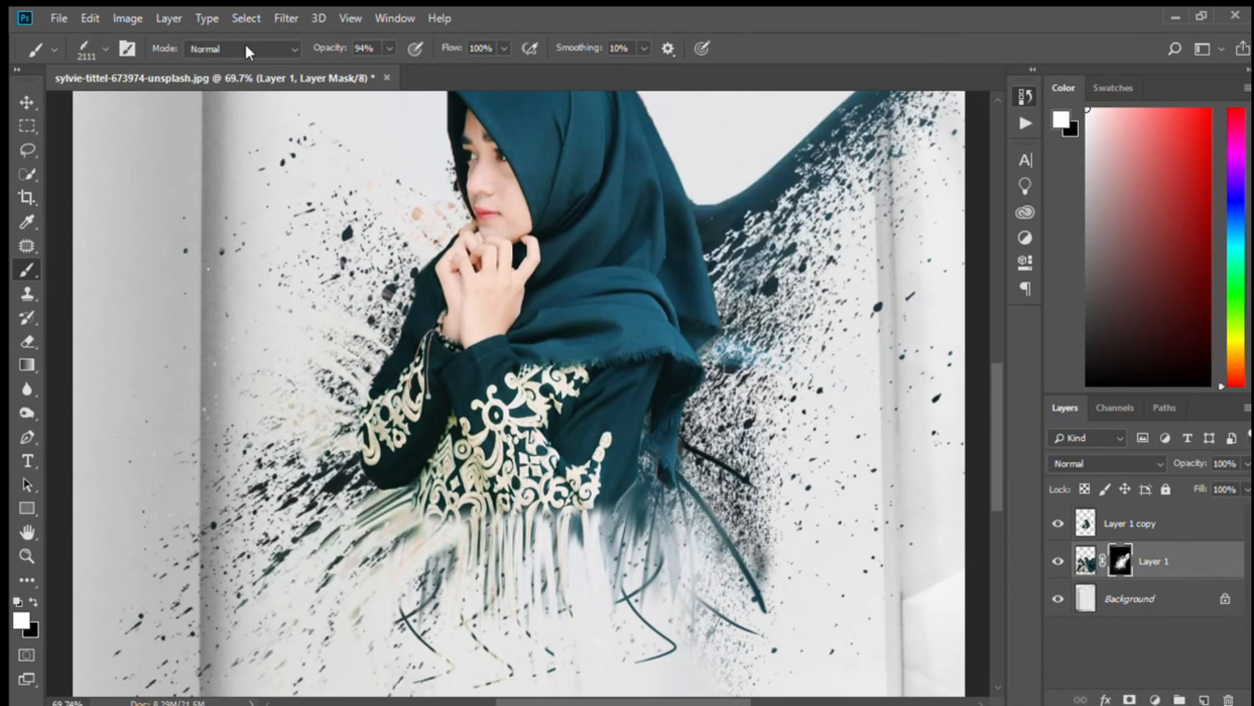
{"action": "key", "text": "ctrl+z"}
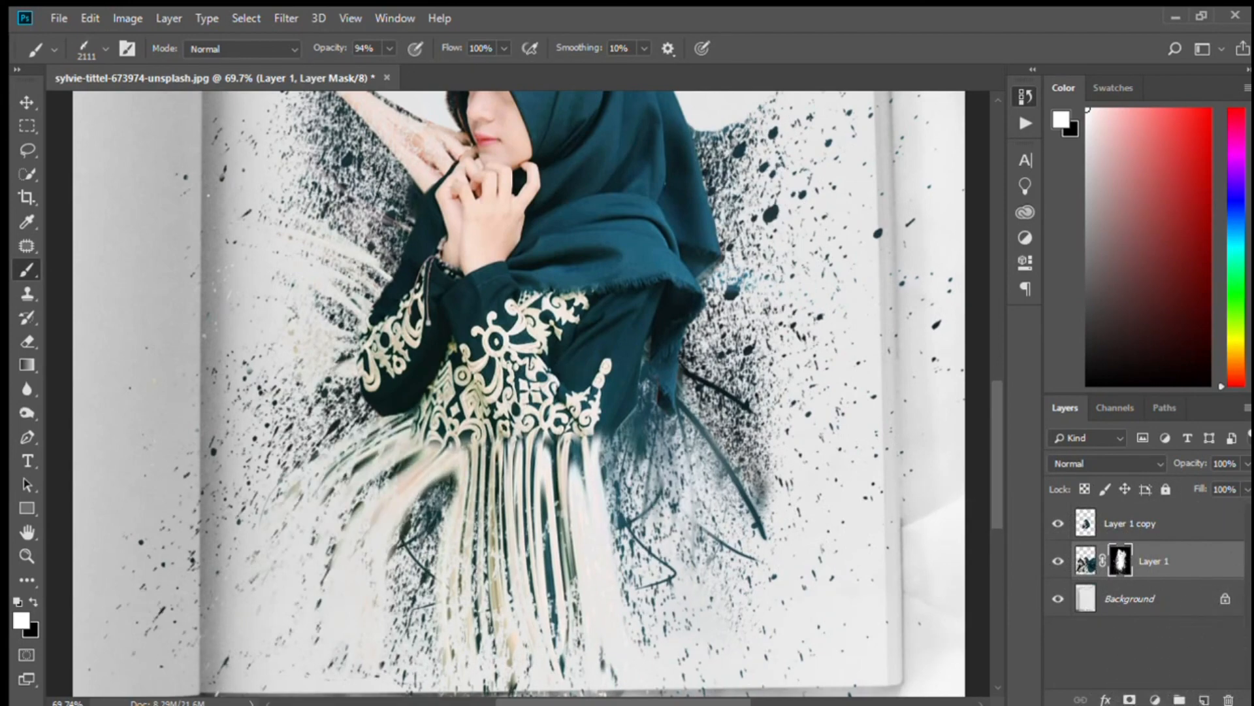
Hide the extra hand and the uppermost splatter in front of the woman's face on Layer 1's mask, using a soft eraser at size 74.
{"action": "left_click", "coordinate": [26, 555]}
{"action": "left_click_drag", "start_coordinate": [556, 465], "coordinate": [491, 505]}
{"action": "mouse_move", "coordinate": [610, 432]}
{"action": "left_mouse_down"}
{"action": "mouse_move", "coordinate": [722, 441]}
{"action": "mouse_move", "coordinate": [601, 430]}
{"action": "left_mouse_up"}
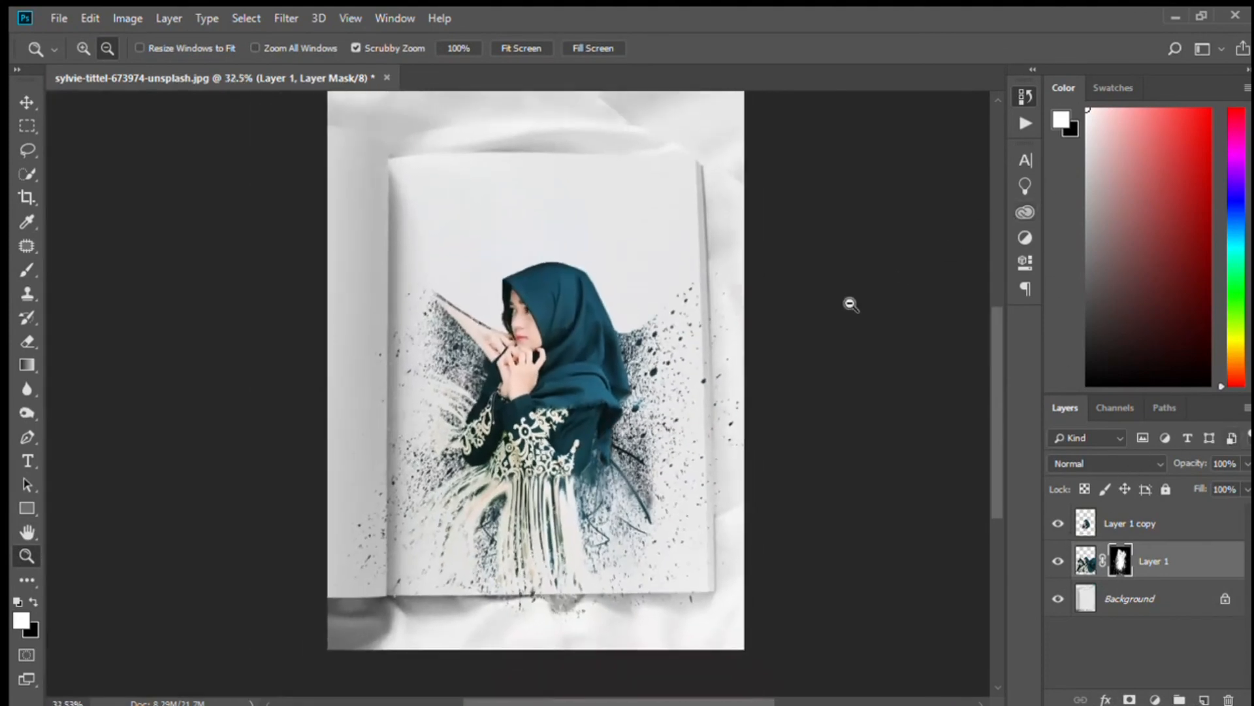
{"action": "left_click_drag", "start_coordinate": [461, 354], "coordinate": [504, 374]}
{"action": "left_click", "coordinate": [28, 342]}
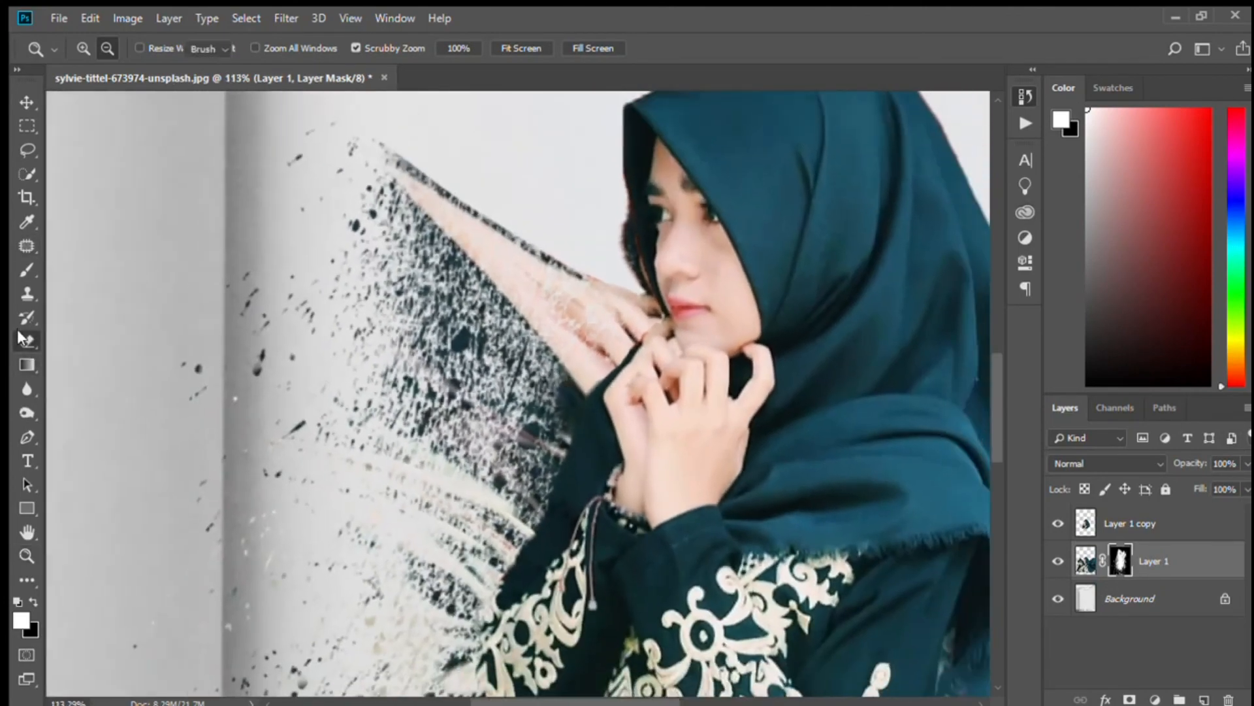
{"action": "mouse_move", "coordinate": [499, 271]}
{"action": "left_mouse_down"}
{"action": "mouse_move", "coordinate": [421, 208]}
{"action": "mouse_move", "coordinate": [487, 228]}
{"action": "mouse_move", "coordinate": [453, 214]}
{"action": "mouse_move", "coordinate": [500, 278]}
{"action": "mouse_move", "coordinate": [545, 274]}
{"action": "mouse_move", "coordinate": [625, 328]}
{"action": "mouse_move", "coordinate": [595, 292]}
{"action": "mouse_move", "coordinate": [635, 319]}
{"action": "mouse_move", "coordinate": [509, 326]}
{"action": "mouse_move", "coordinate": [559, 360]}
{"action": "mouse_move", "coordinate": [529, 323]}
{"action": "mouse_move", "coordinate": [595, 360]}
{"action": "mouse_move", "coordinate": [594, 412]}
{"action": "mouse_move", "coordinate": [621, 375]}
{"action": "mouse_move", "coordinate": [595, 415]}
{"action": "mouse_move", "coordinate": [627, 398]}
{"action": "left_mouse_up"}
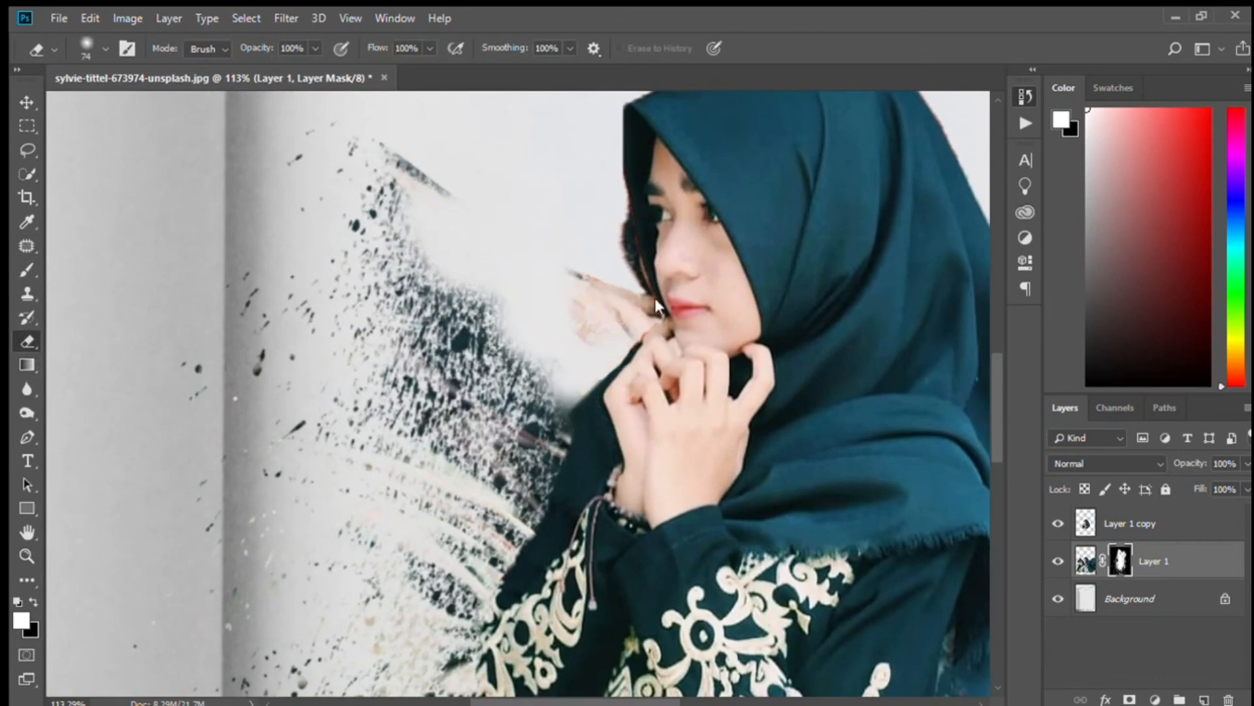
{"action": "left_click_drag", "start_coordinate": [646, 317], "coordinate": [611, 203]}
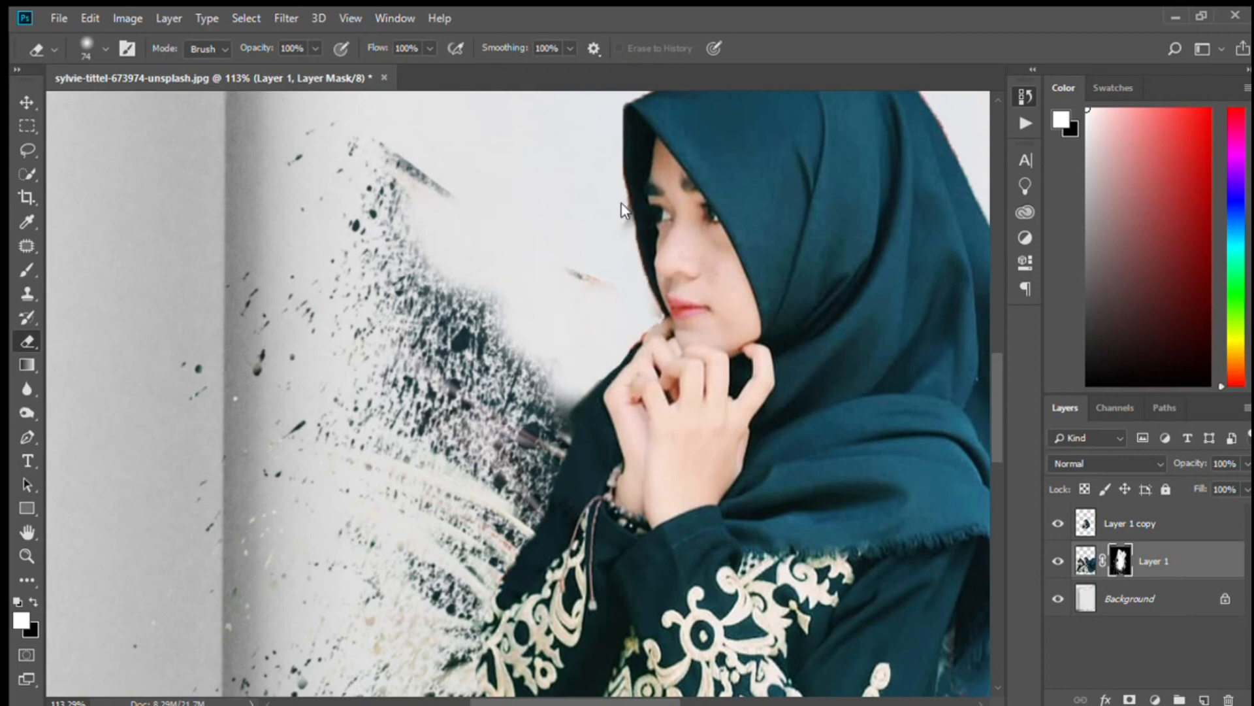
{"action": "left_click_drag", "start_coordinate": [366, 145], "coordinate": [451, 196]}
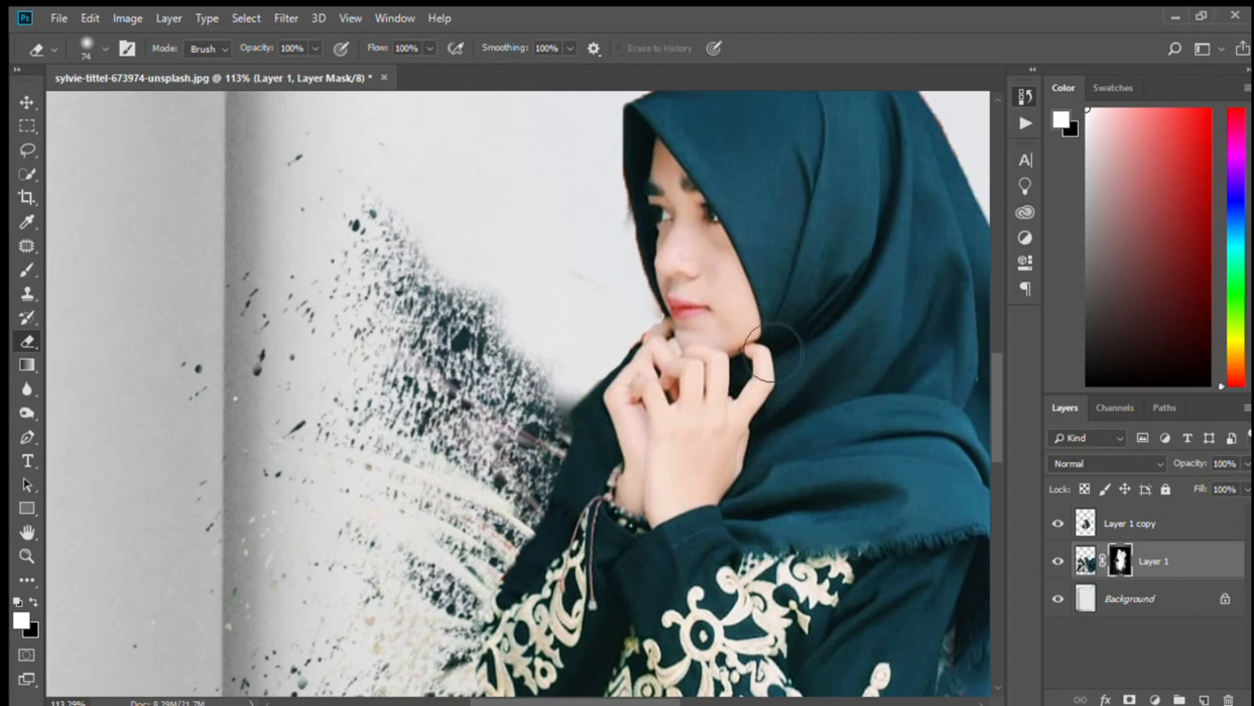
{"action": "mouse_move", "coordinate": [557, 340]}
{"action": "left_mouse_down"}
{"action": "mouse_move", "coordinate": [279, 235]}
{"action": "mouse_move", "coordinate": [339, 251]}
{"action": "mouse_move", "coordinate": [524, 196]}
{"action": "mouse_move", "coordinate": [316, 224]}
{"action": "left_mouse_up"}
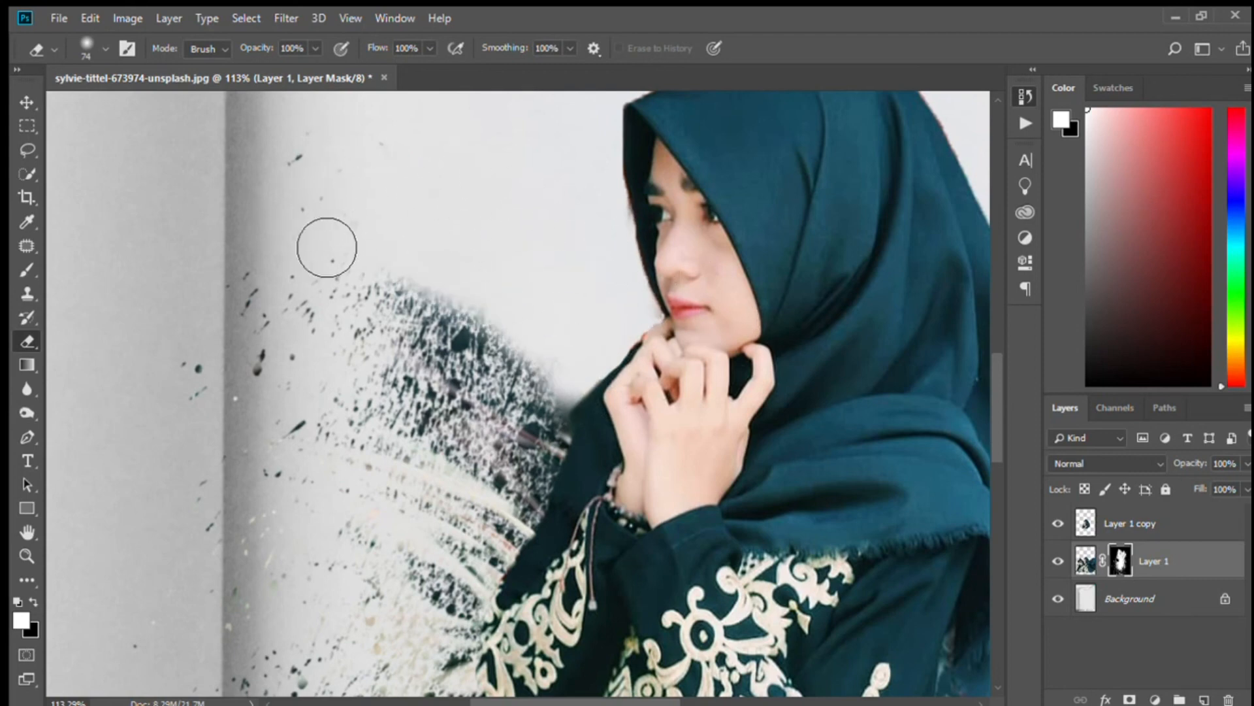
Examine the whole composition, checking how the splatter and strands spread around the woman on the book page.
{"action": "left_click", "coordinate": [19, 556]}
{"action": "left_click_drag", "start_coordinate": [448, 451], "coordinate": [274, 447]}
{"action": "scroll", "coordinate": [513, 472], "scroll_direction": "down", "scroll_amount": 1}
{"action": "scroll", "coordinate": [495, 446], "scroll_direction": "up", "scroll_amount": 6}
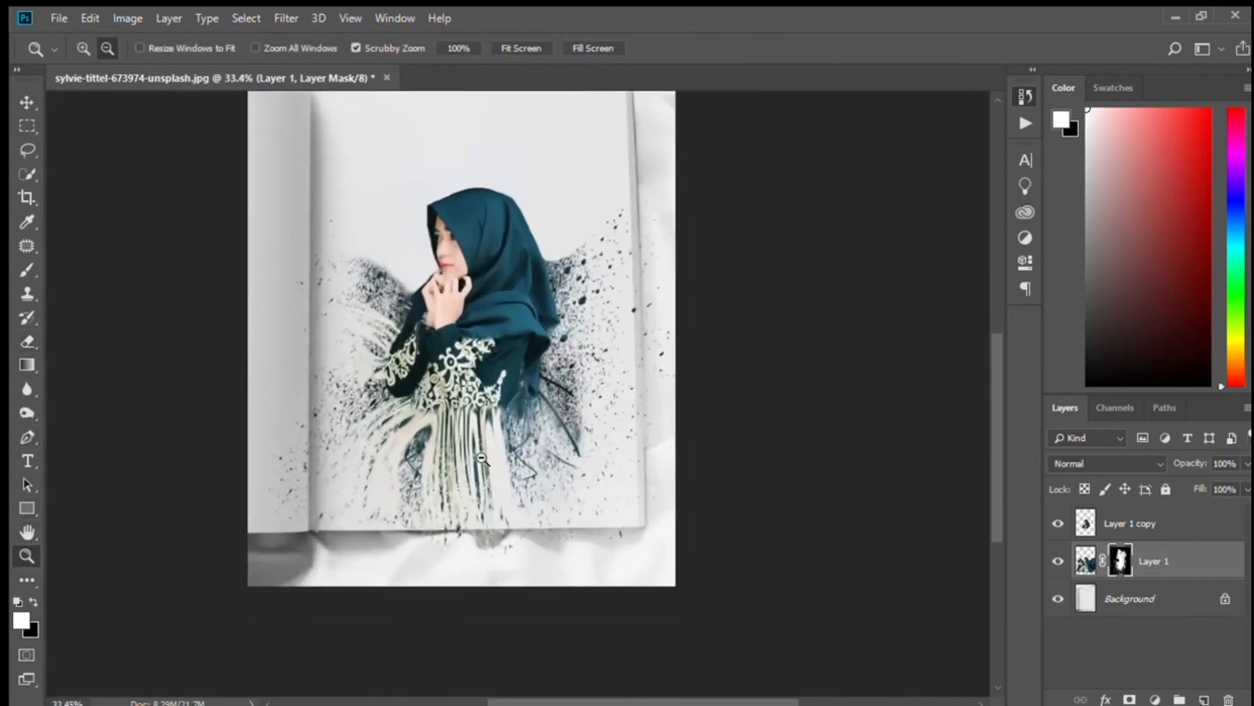
{"action": "scroll", "coordinate": [493, 441], "scroll_direction": "down", "scroll_amount": 7}
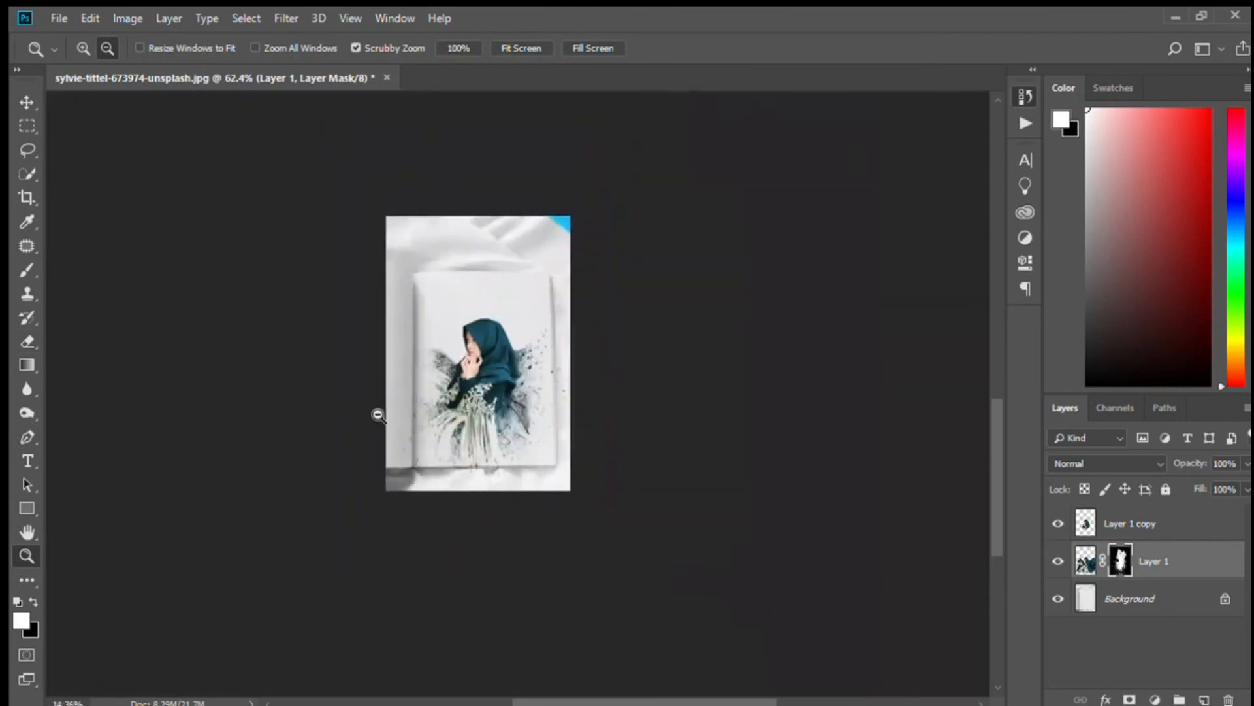
{"action": "scroll", "coordinate": [495, 449], "scroll_direction": "up", "scroll_amount": 2}
{"action": "scroll", "coordinate": [495, 449], "scroll_direction": "up", "scroll_amount": 4}
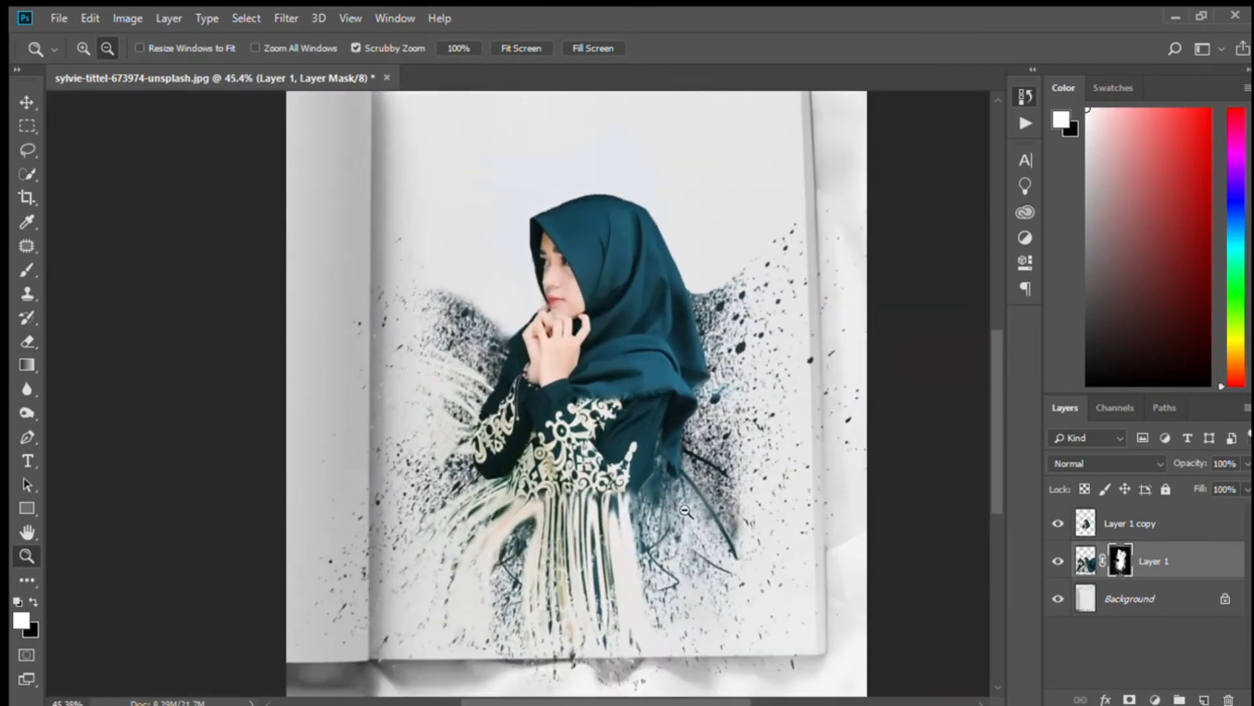